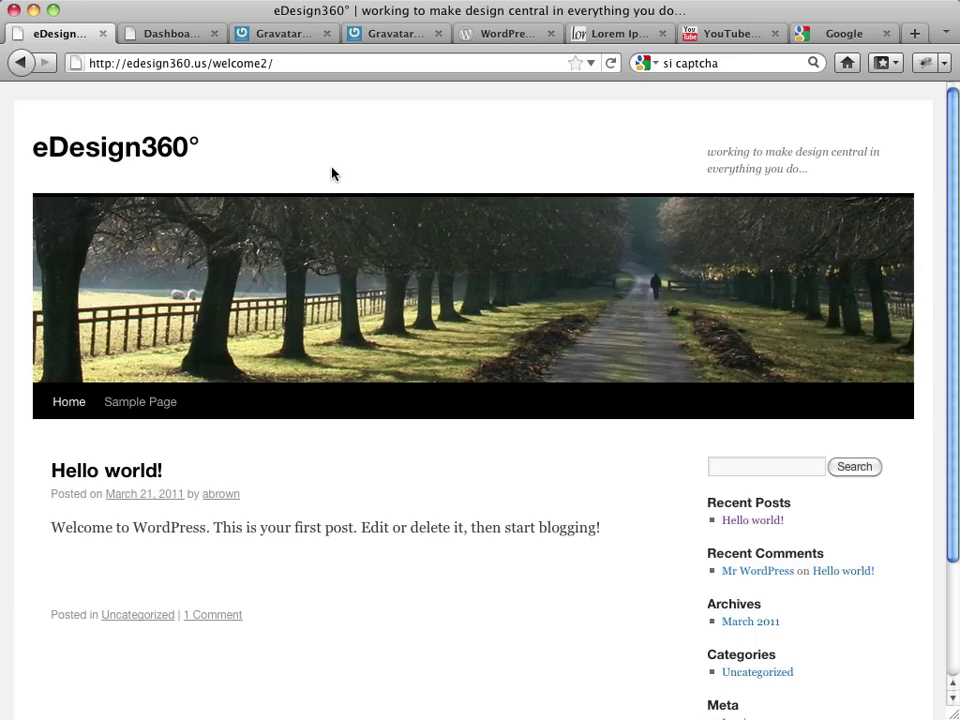
Step: From the dashboard, go to the admin Pages list and open Sample Page for editing
scroll(536, 405, down, 3)
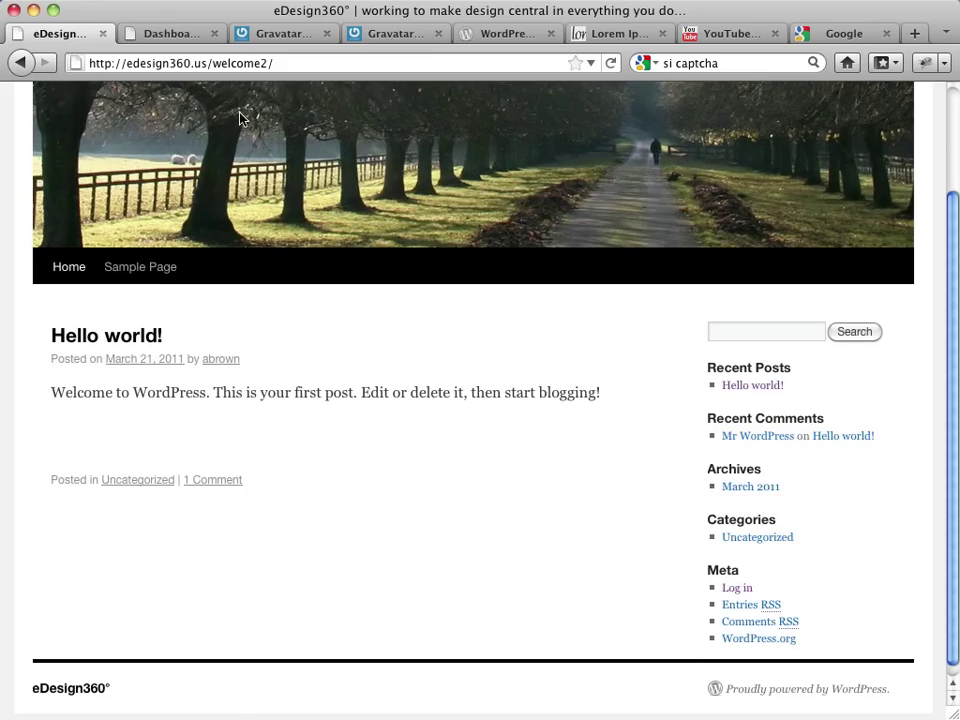
click(175, 34)
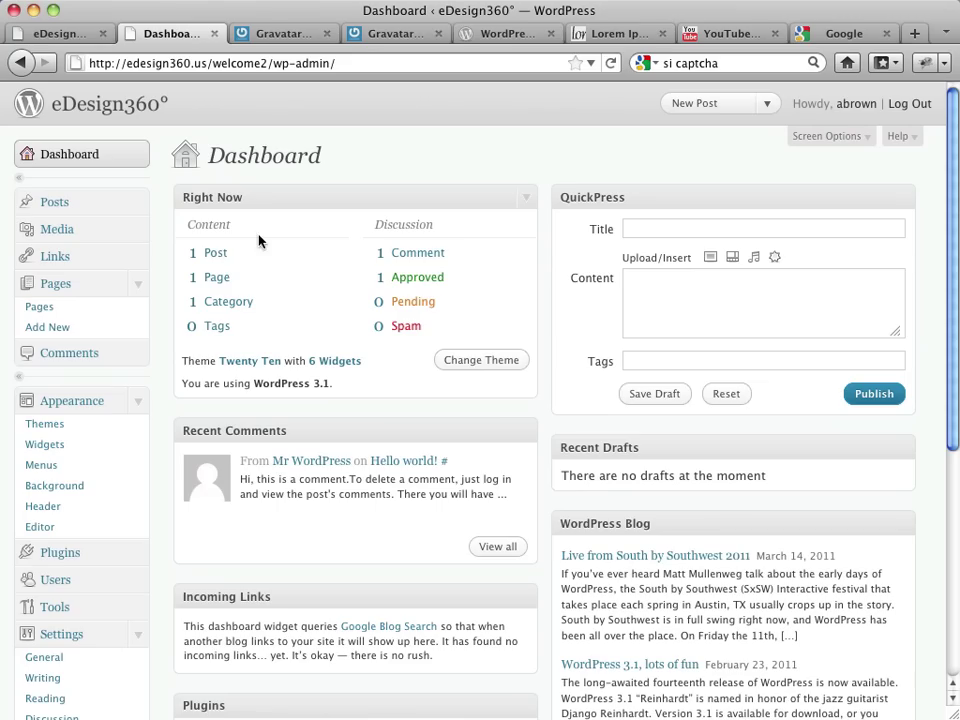
click(112, 210)
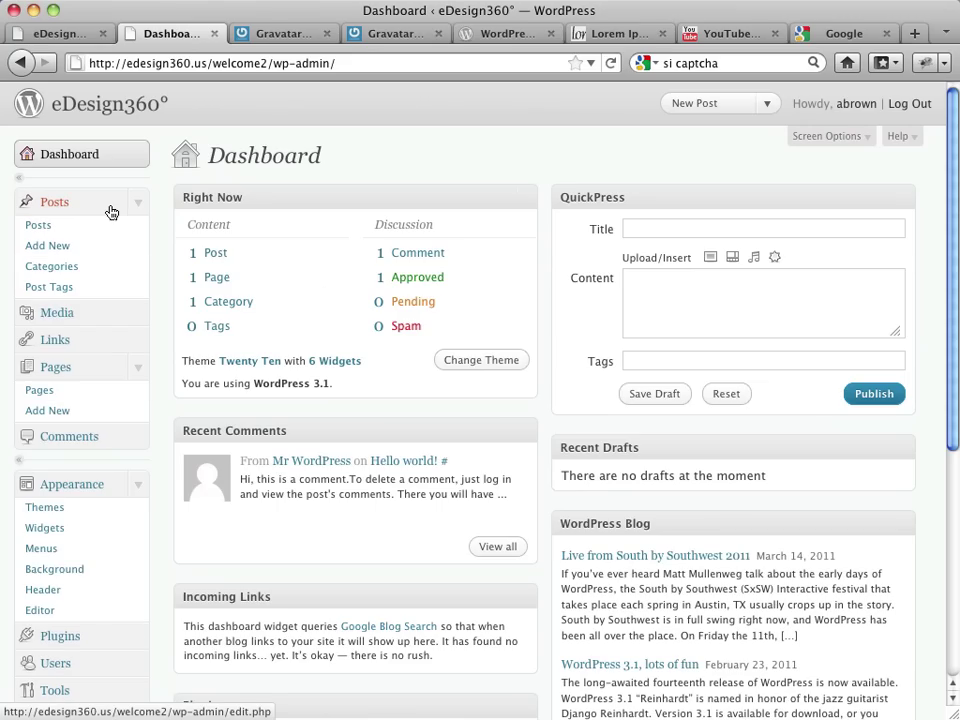
click(62, 234)
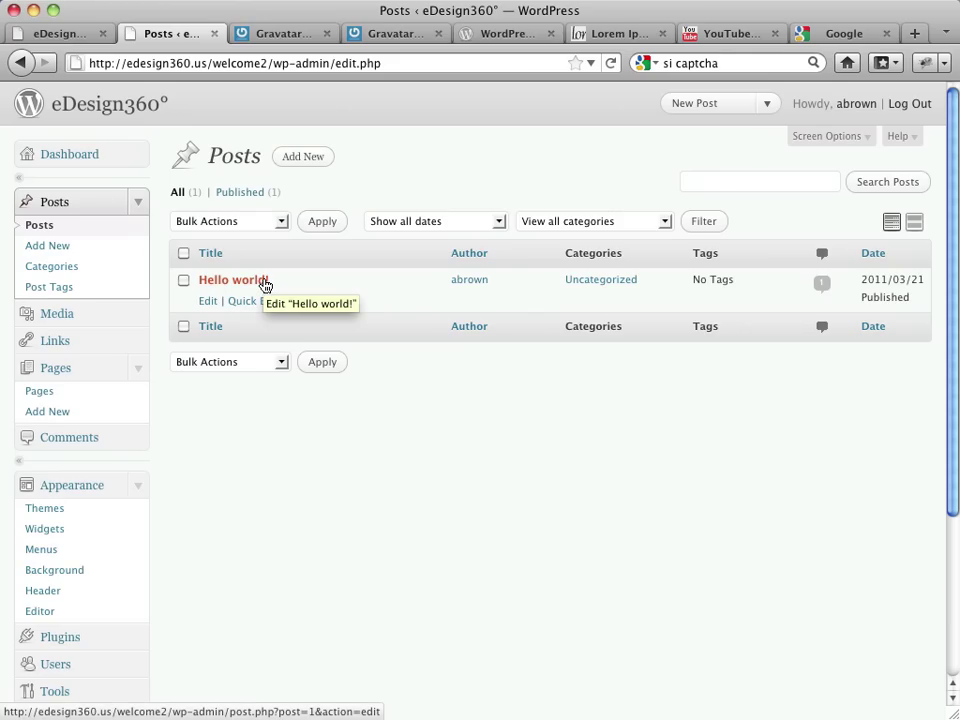
click(100, 392)
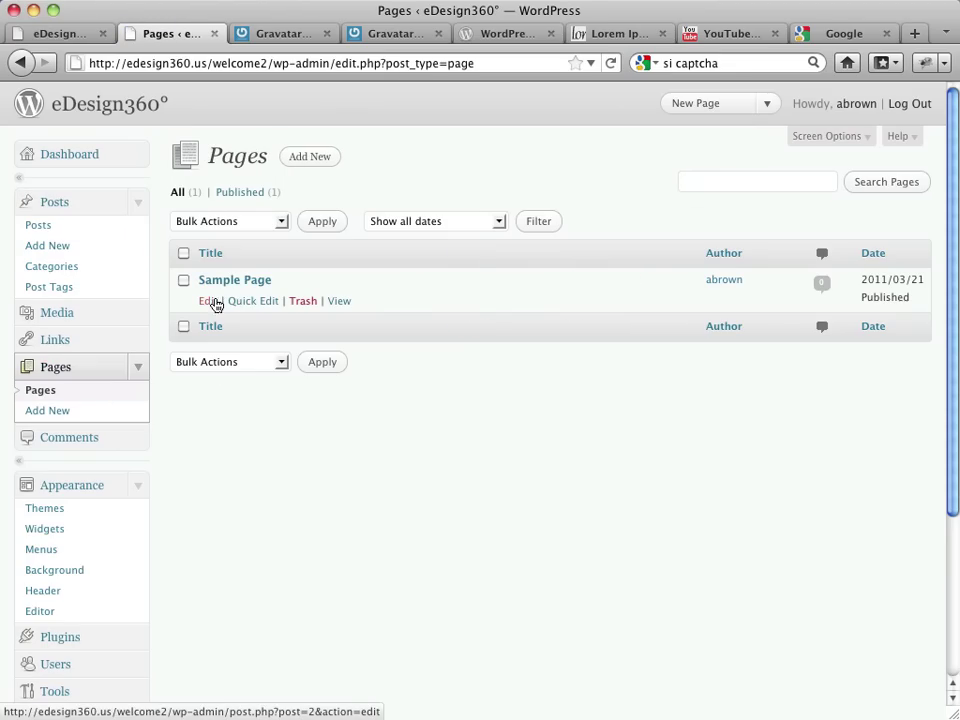
key(BackSpace)
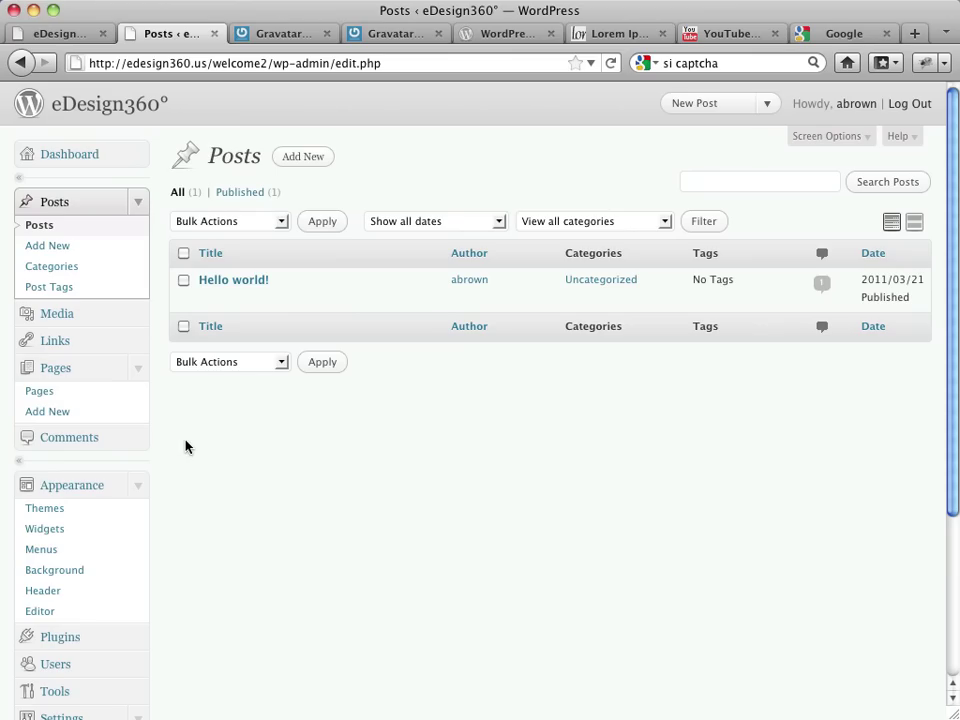
click(81, 401)
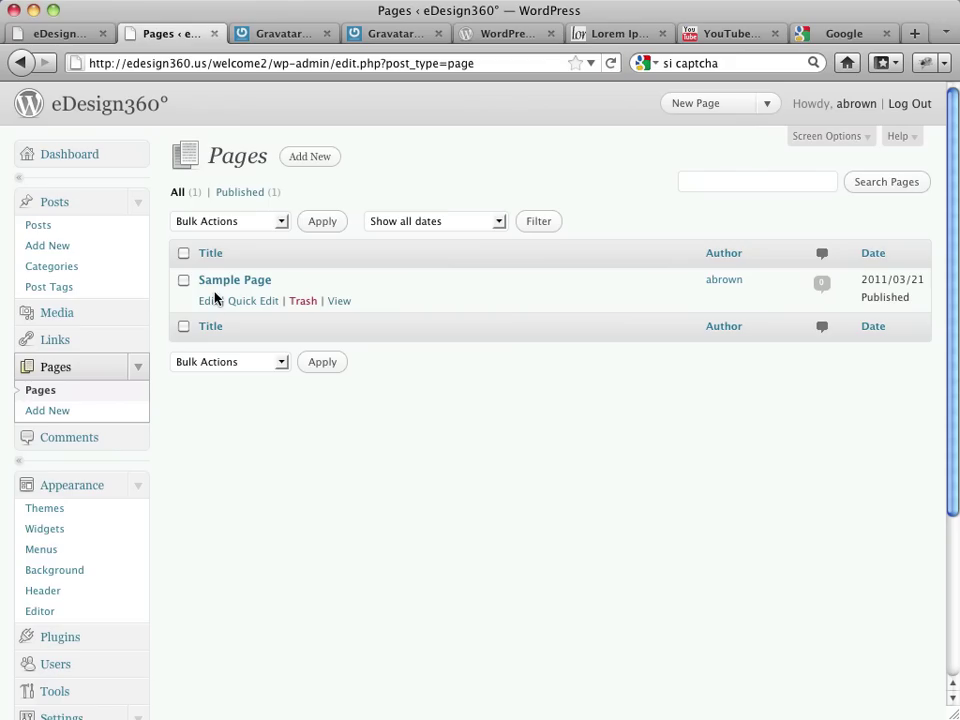
click(212, 299)
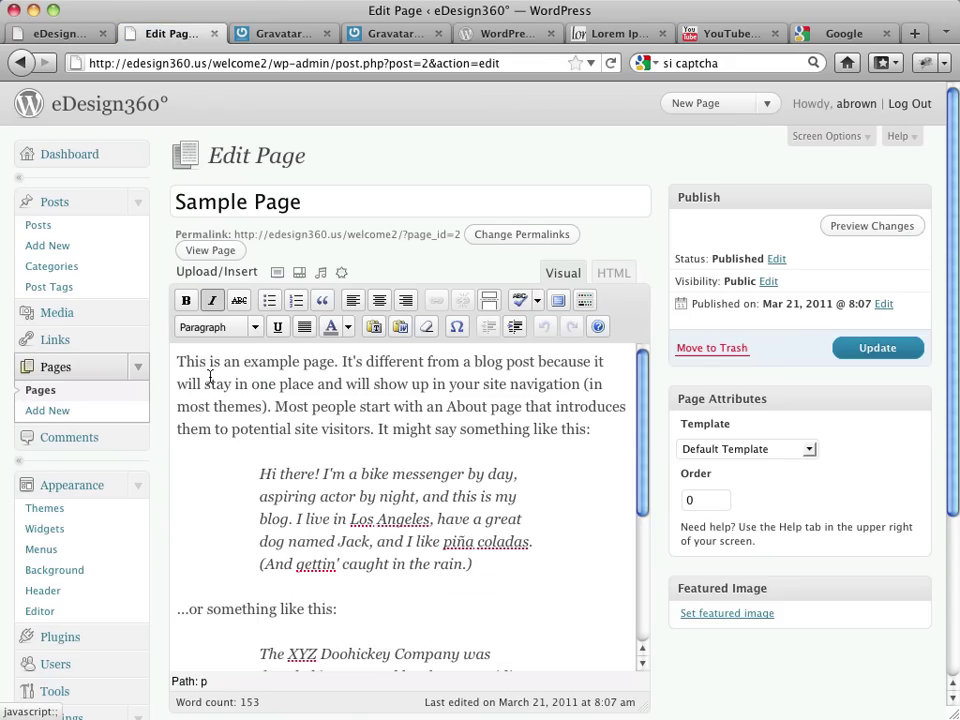
Step: Retitle the Sample Page as 'Mission' and bring up the lipsum.com tab
click(305, 200)
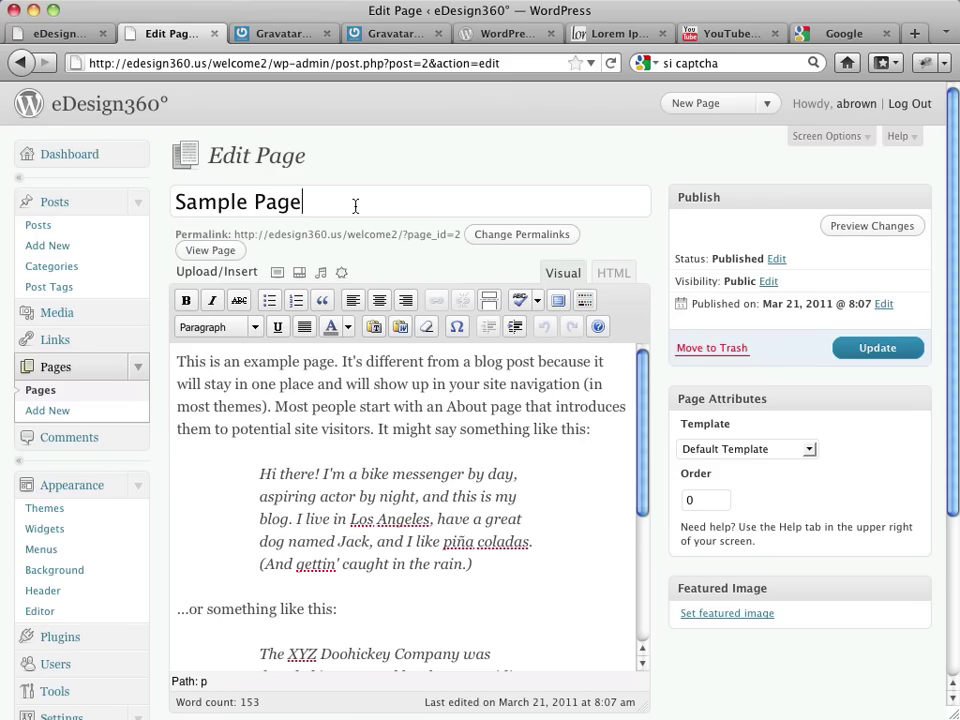
drag(354, 203, 155, 191)
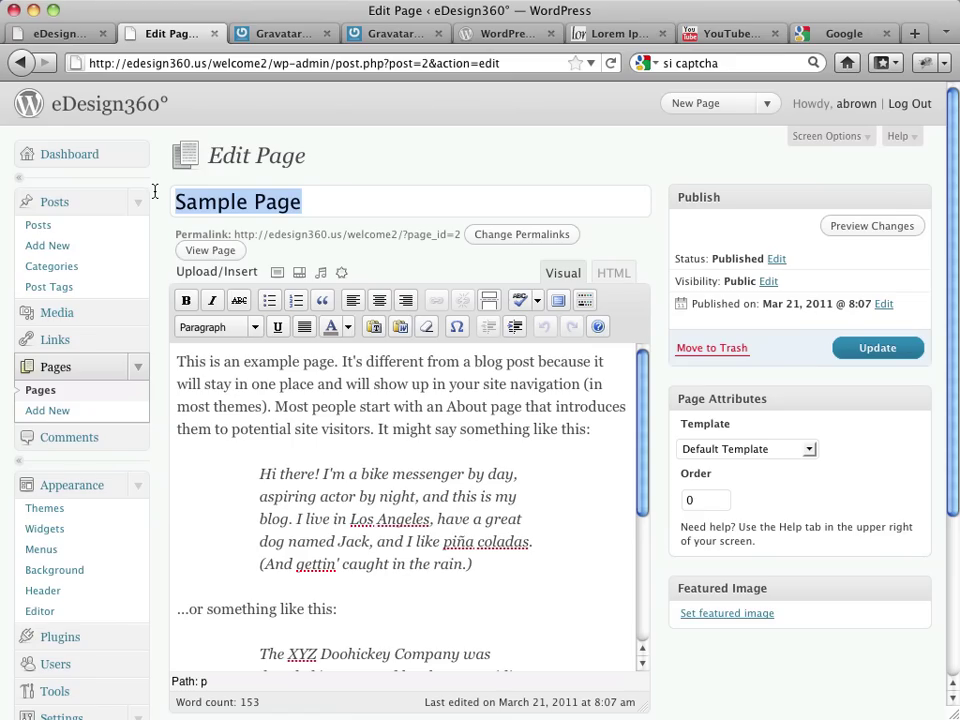
text(Mission)
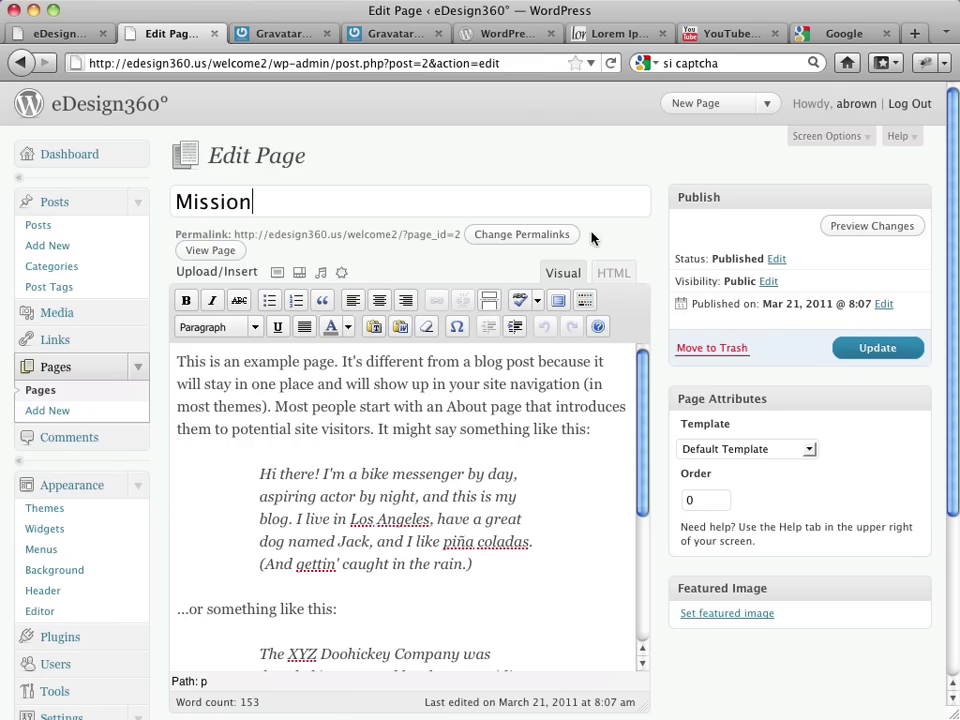
click(611, 36)
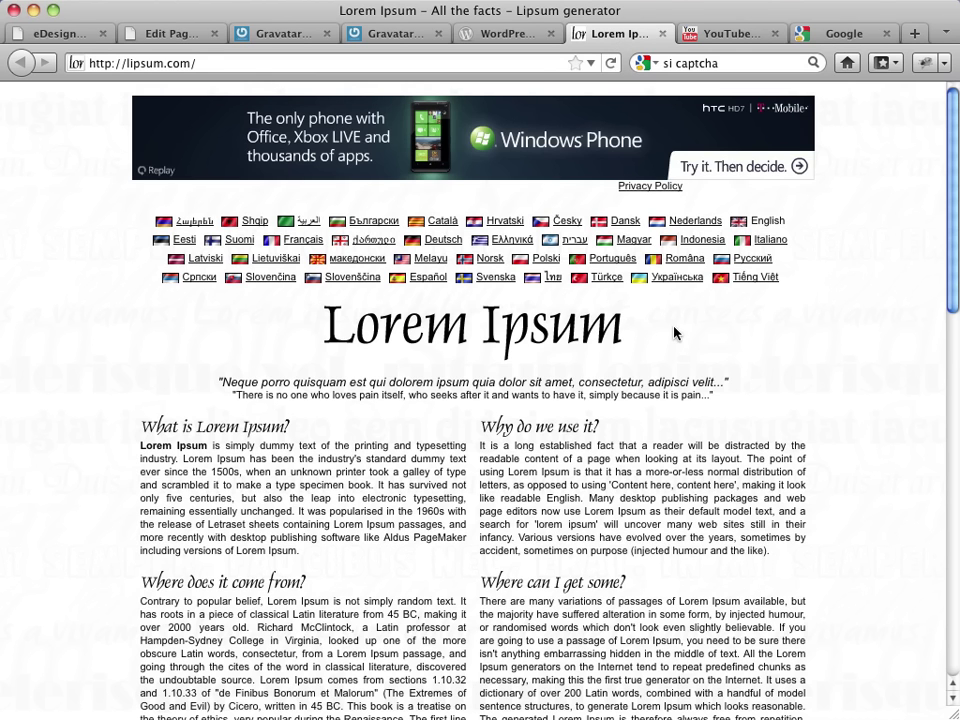
Step: Generate 5 paragraphs of Lorem Ipsum on lipsum.com and select the generated text
scroll(675, 333, down, 1)
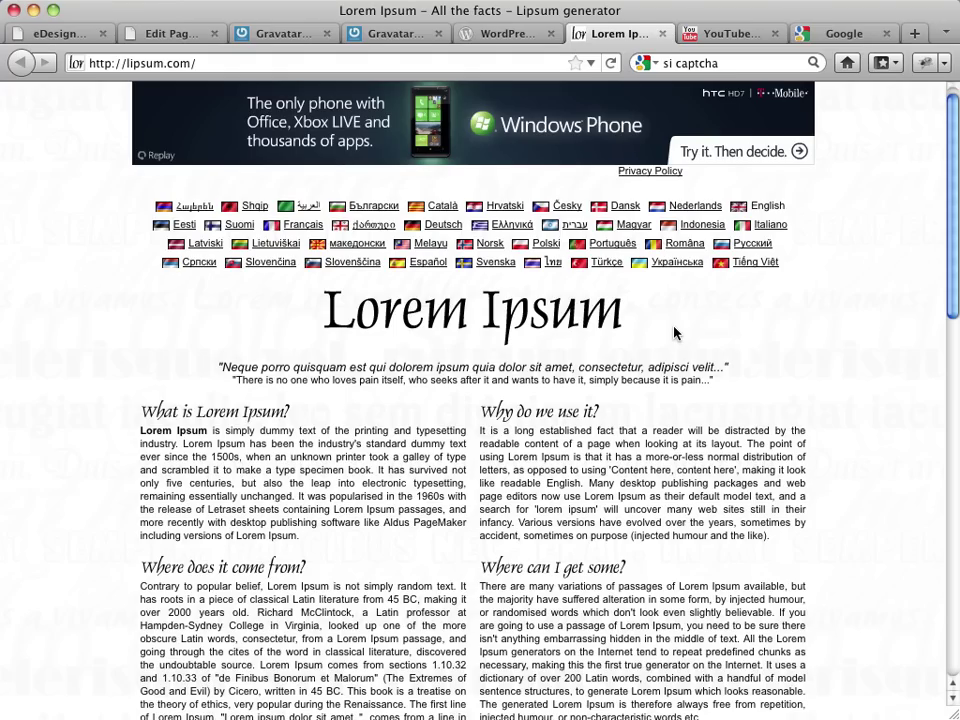
scroll(675, 333, down, 10)
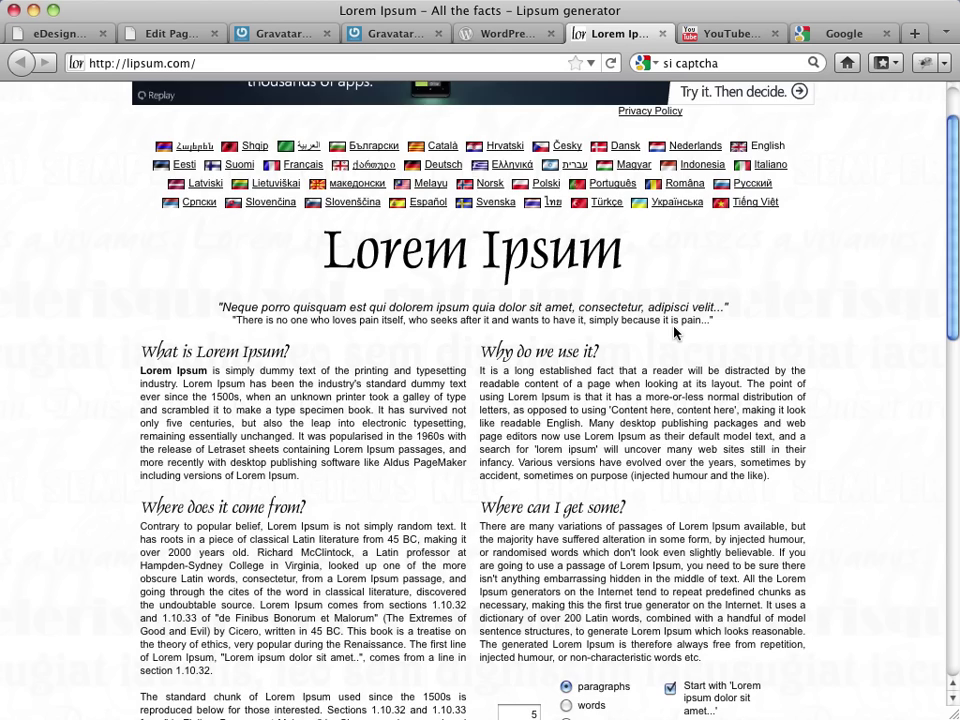
scroll(675, 333, down, 2)
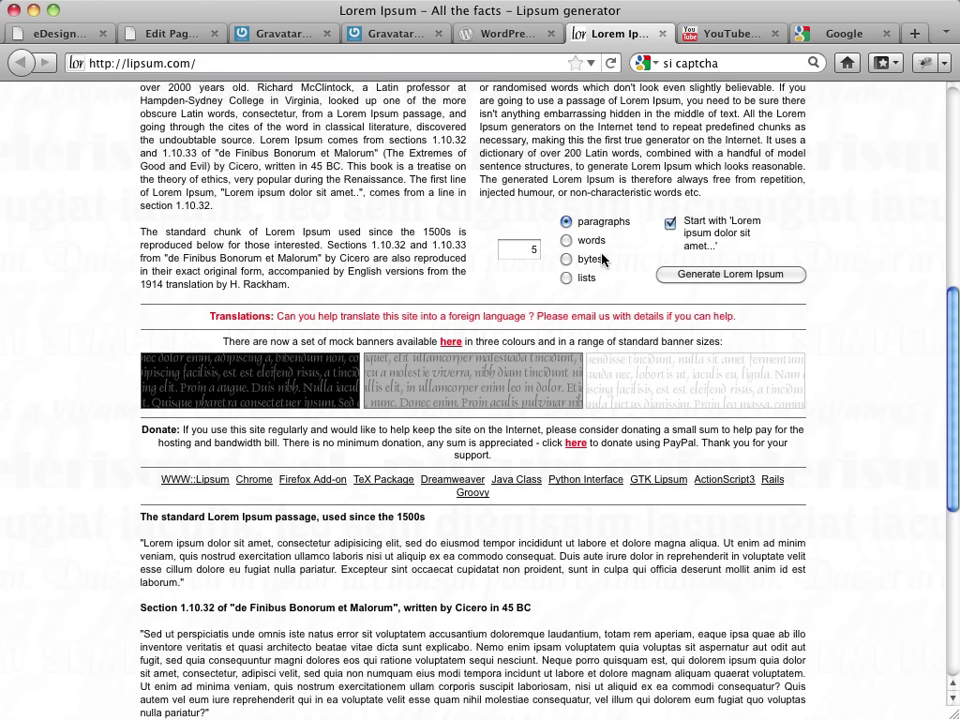
scroll(632, 265, up, 1)
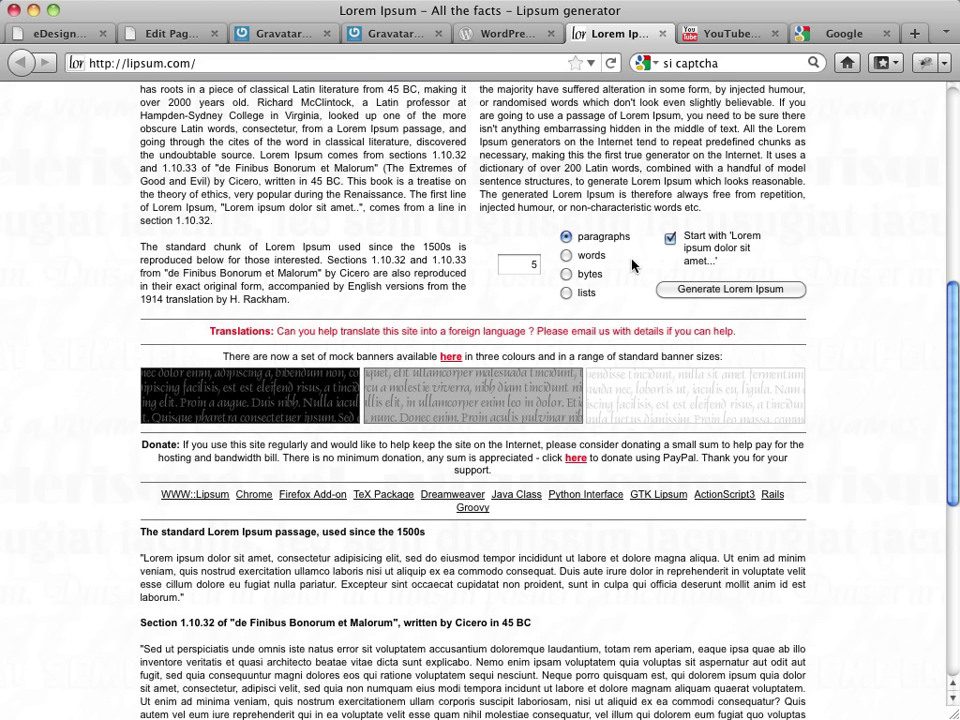
scroll(632, 265, up, 2)
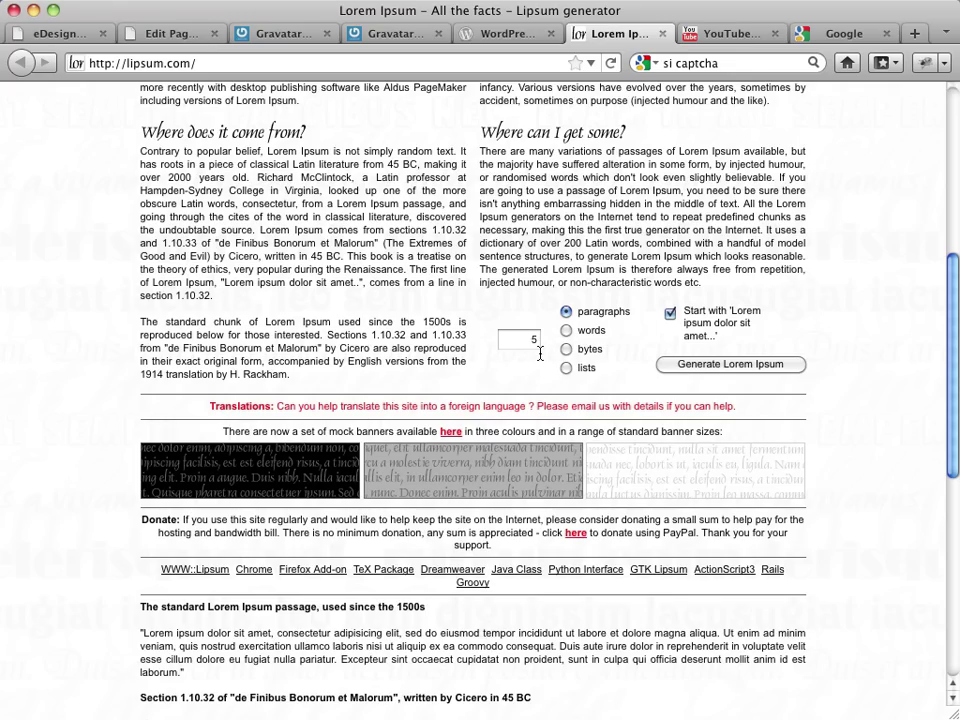
click(683, 366)
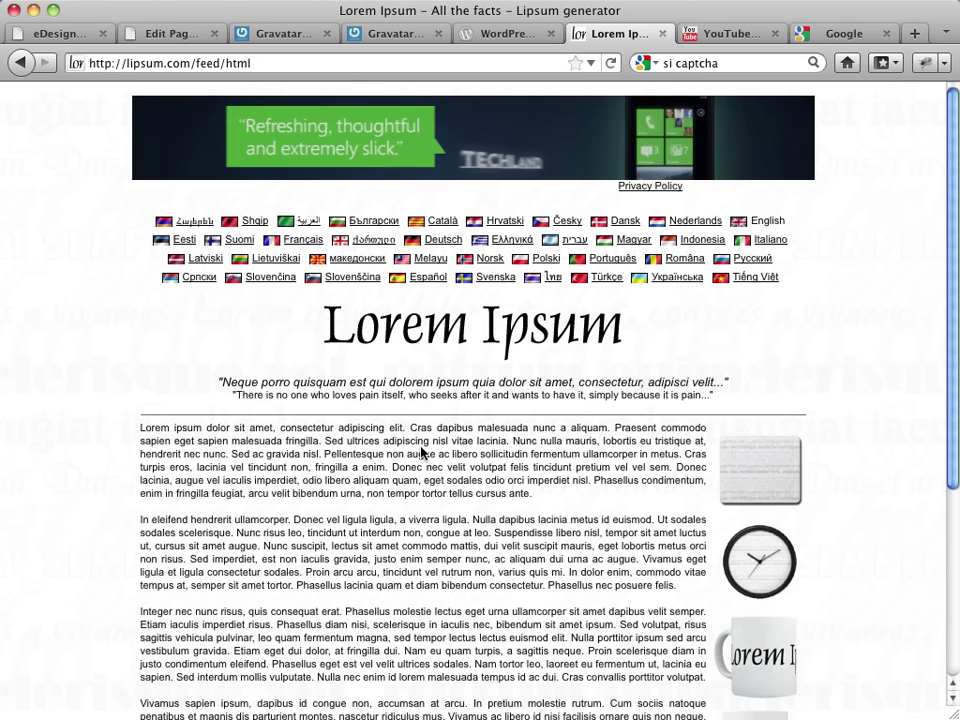
scroll(370, 447, down, 5)
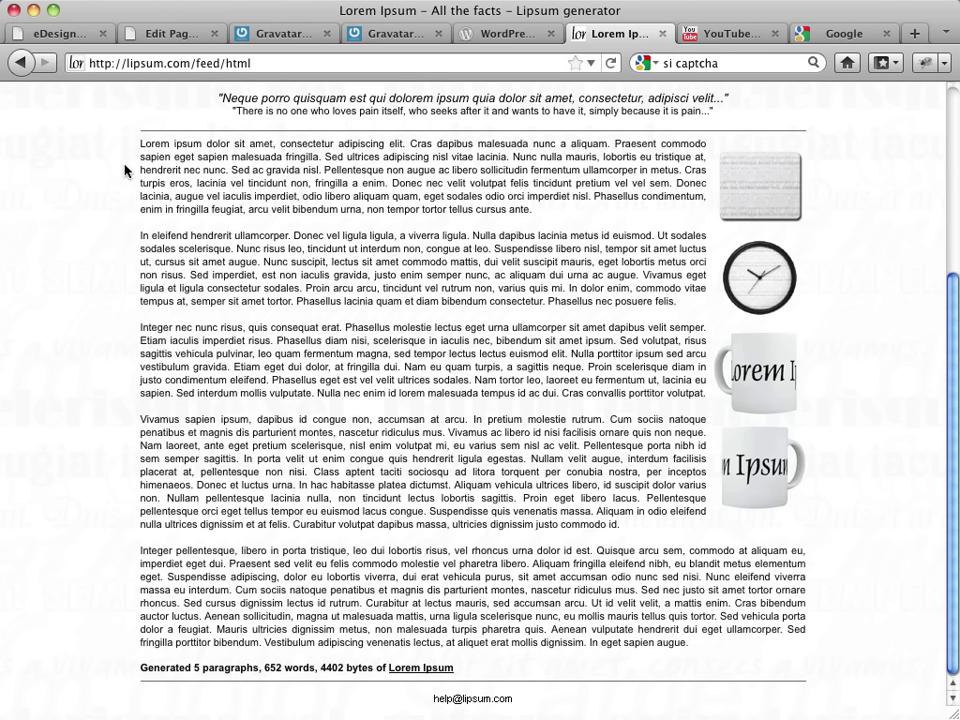
drag(140, 148, 697, 644)
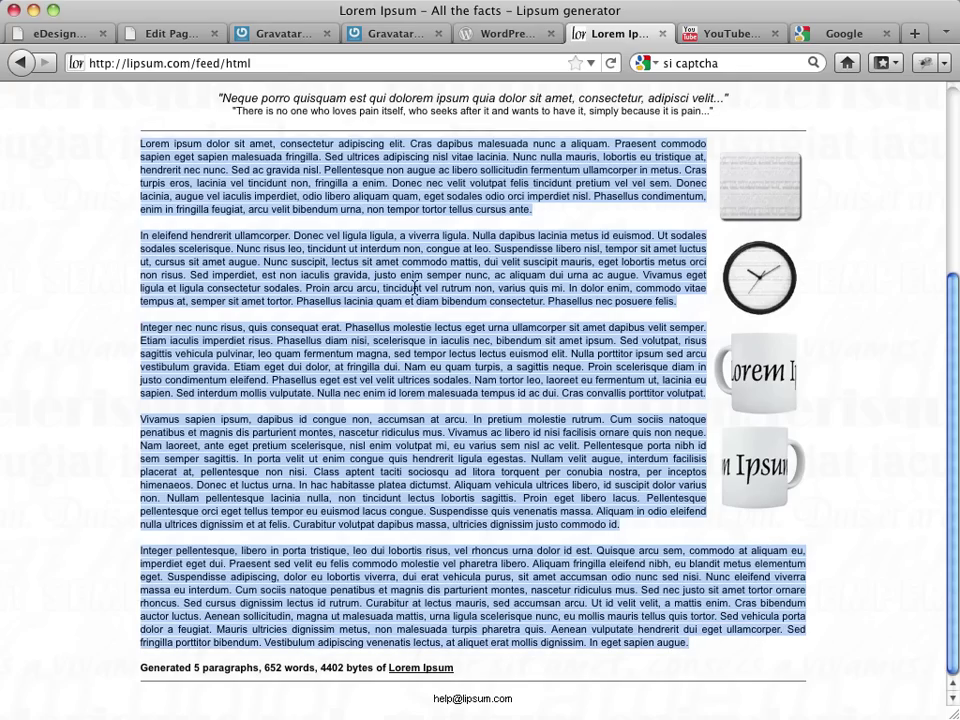
Step: Paste the Lorem Ipsum over the Mission page body, update the page, and view the eDesign360° home page
click(166, 36)
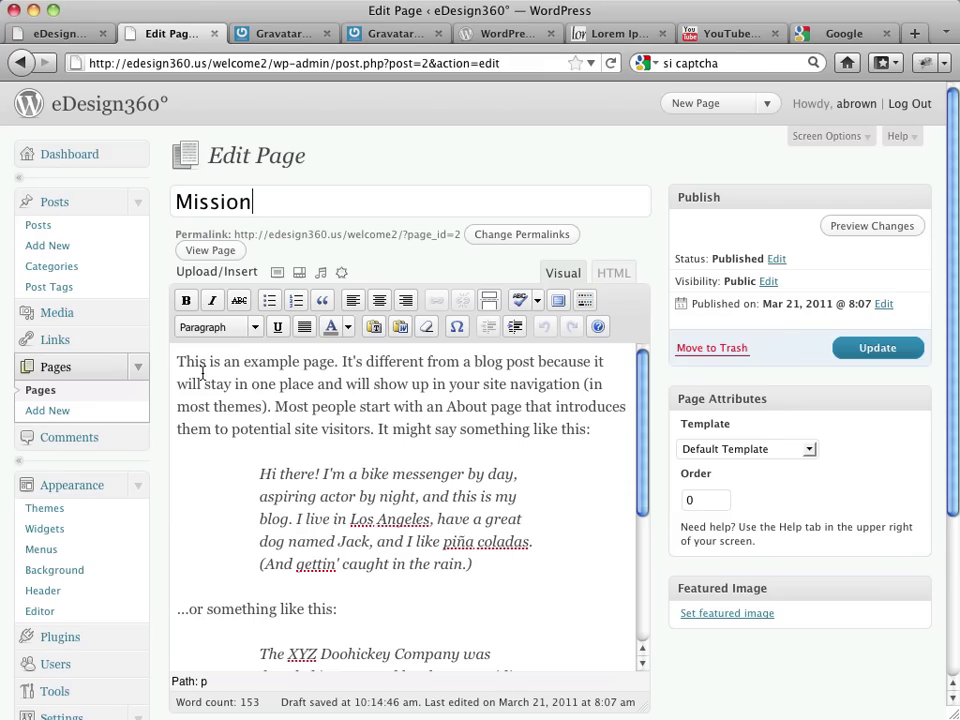
drag(177, 361, 532, 711)
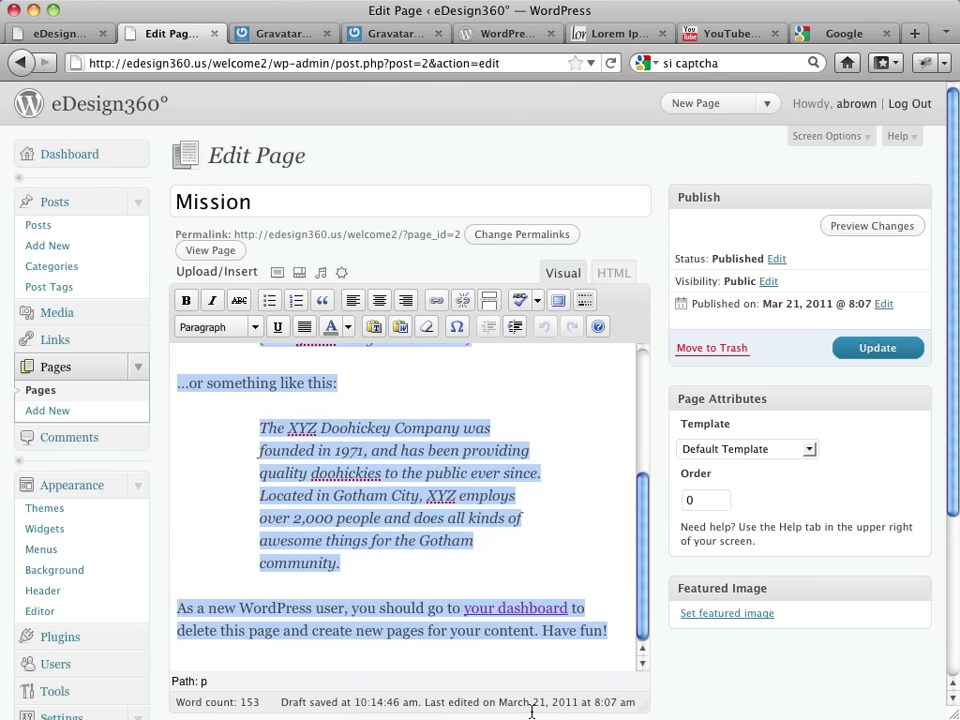
key(super+v)
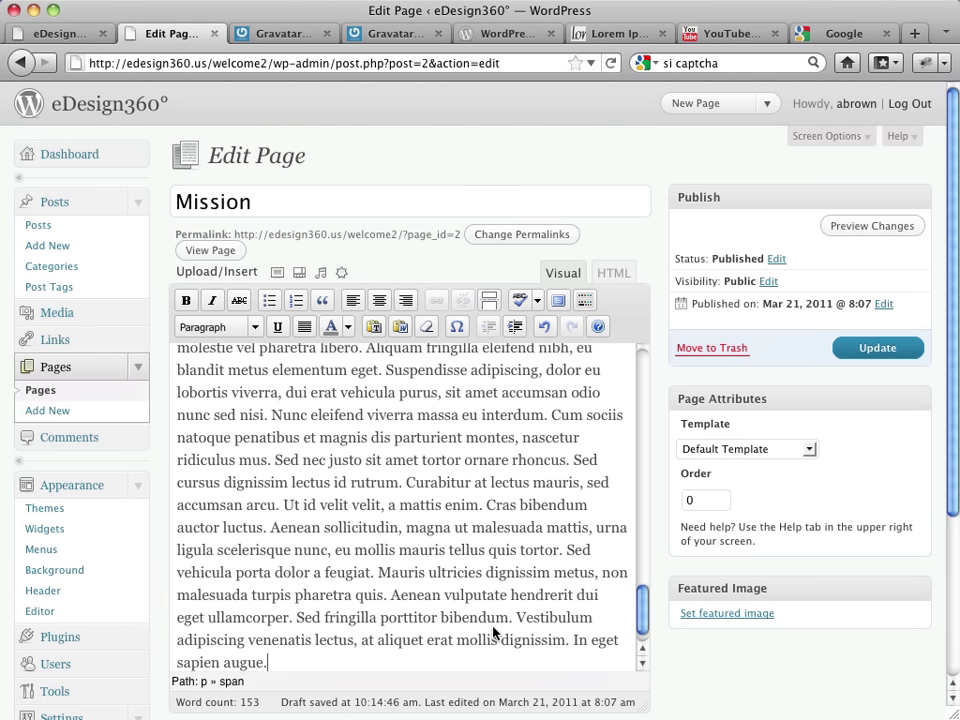
scroll(498, 619, up, 10)
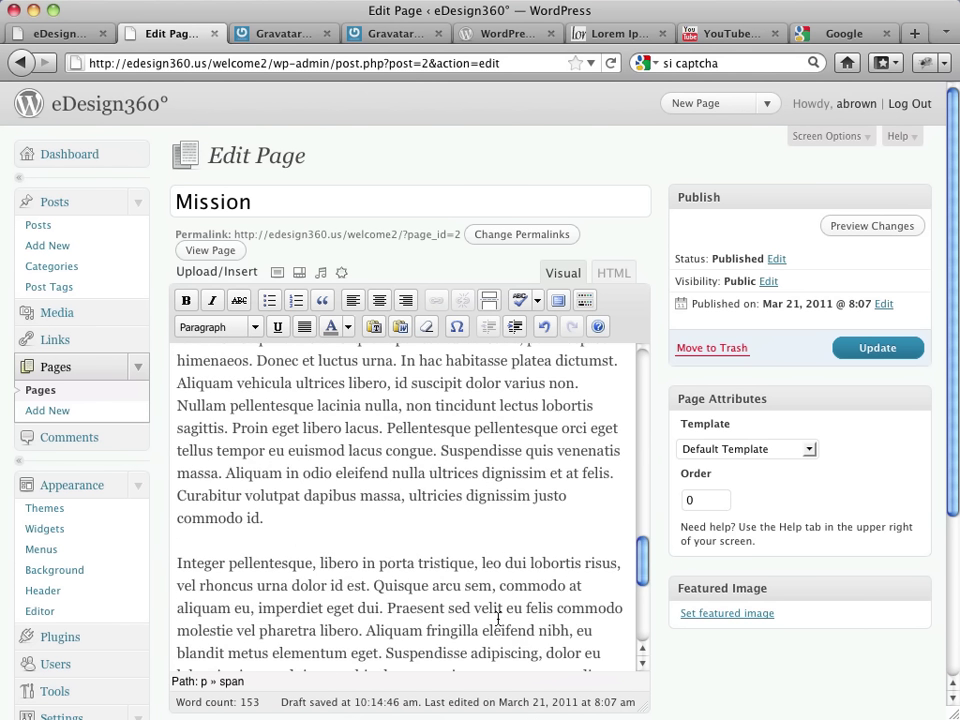
scroll(498, 619, up, 5)
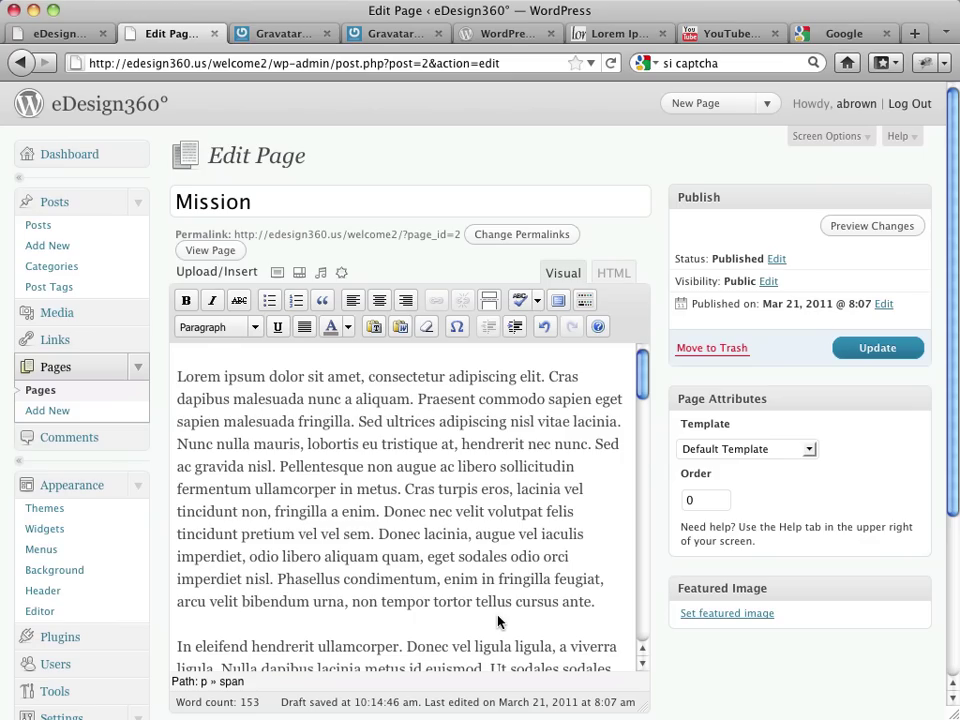
click(866, 352)
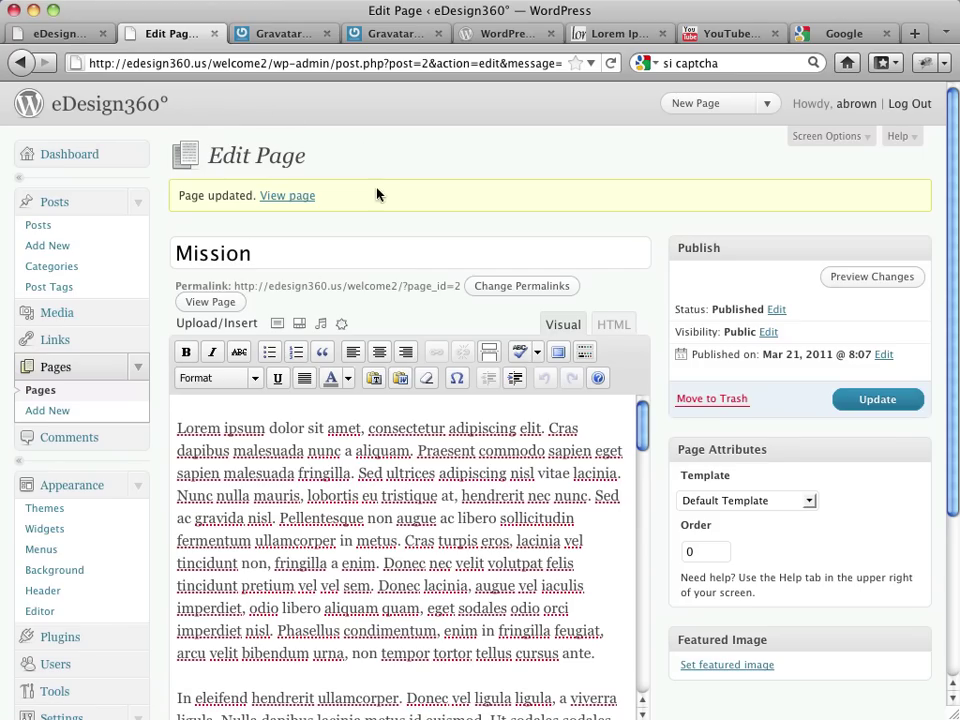
click(62, 33)
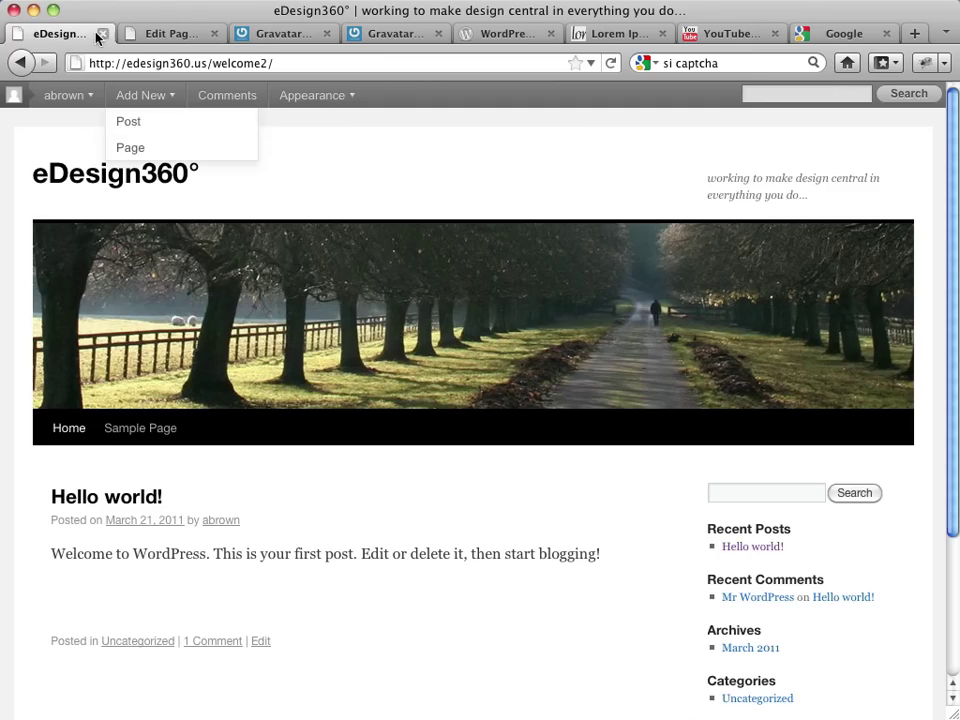
Step: Reload the eDesign360° front page, browse the new Mission page, then return Home
right_click(84, 40)
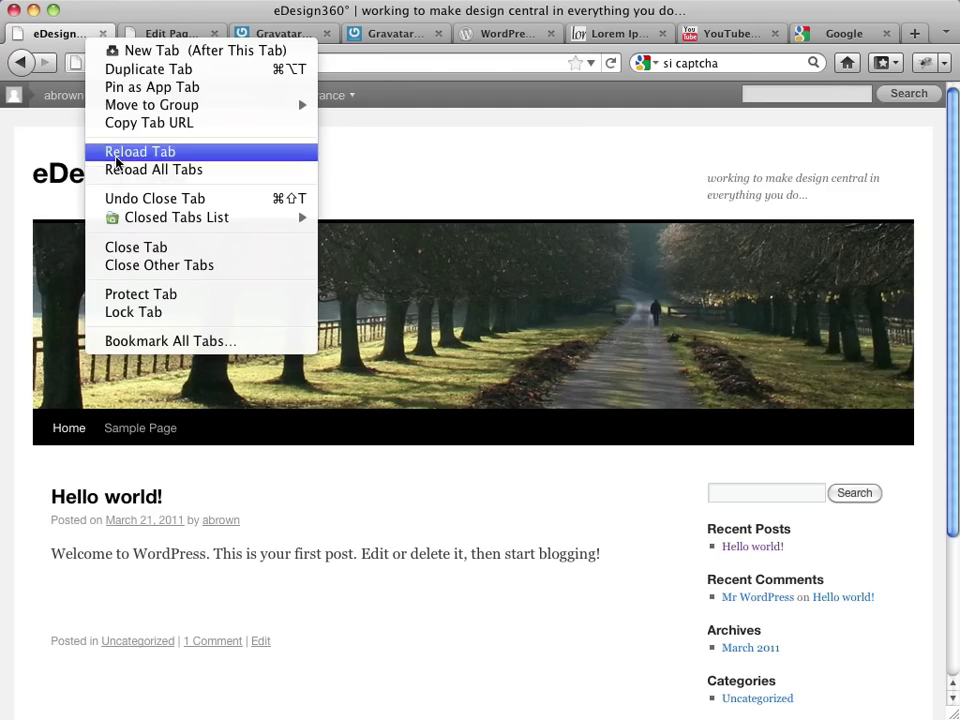
click(110, 152)
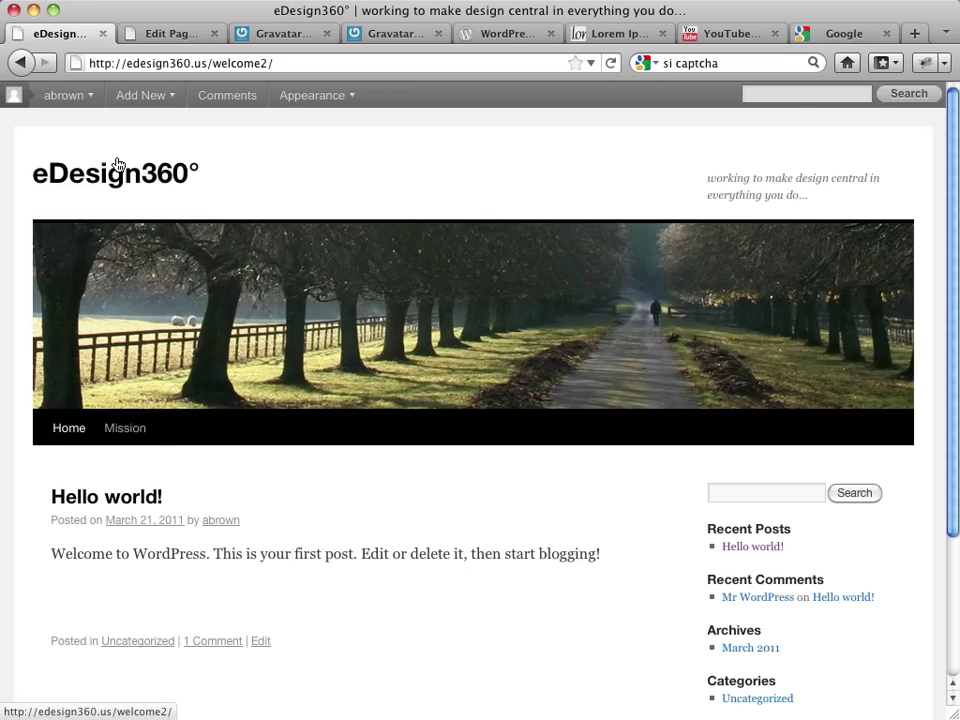
click(129, 430)
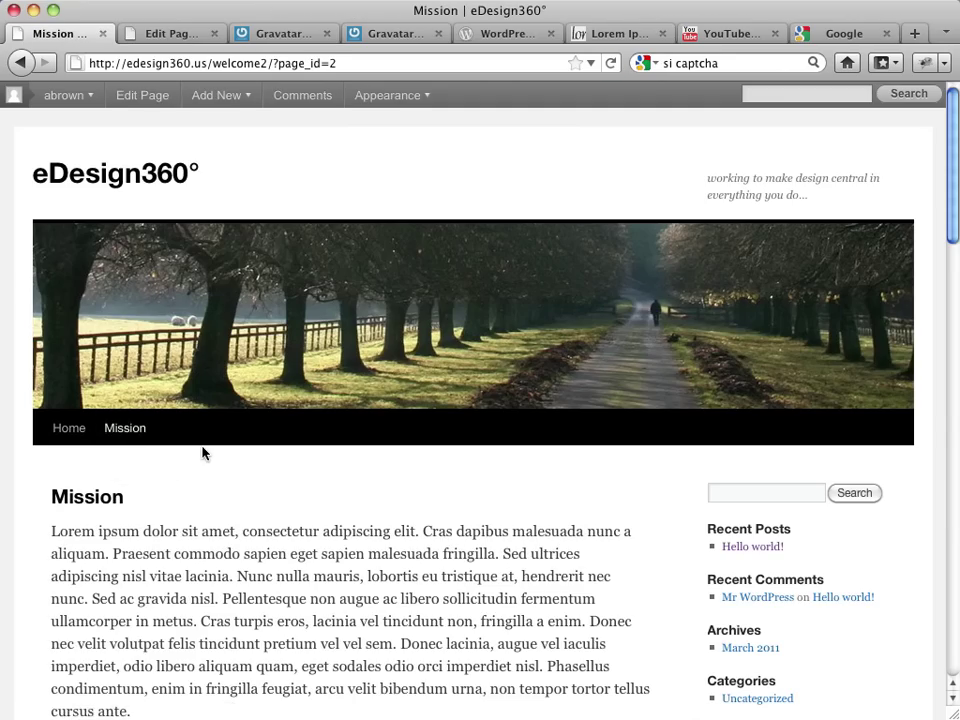
scroll(200, 452, down, 10)
scroll(202, 450, down, 9)
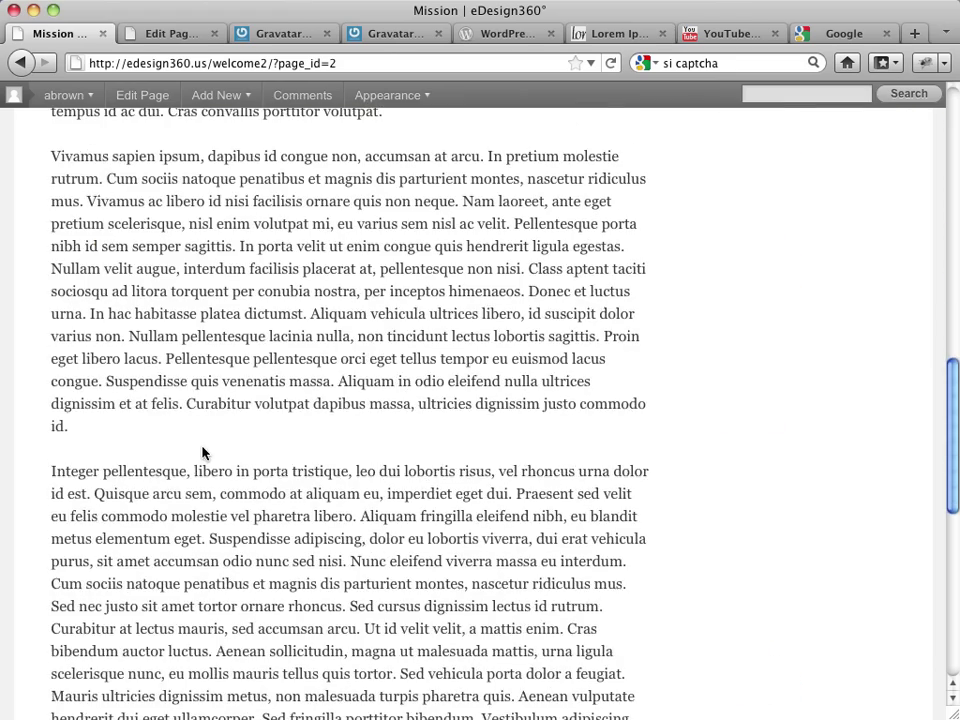
scroll(202, 450, up, 15)
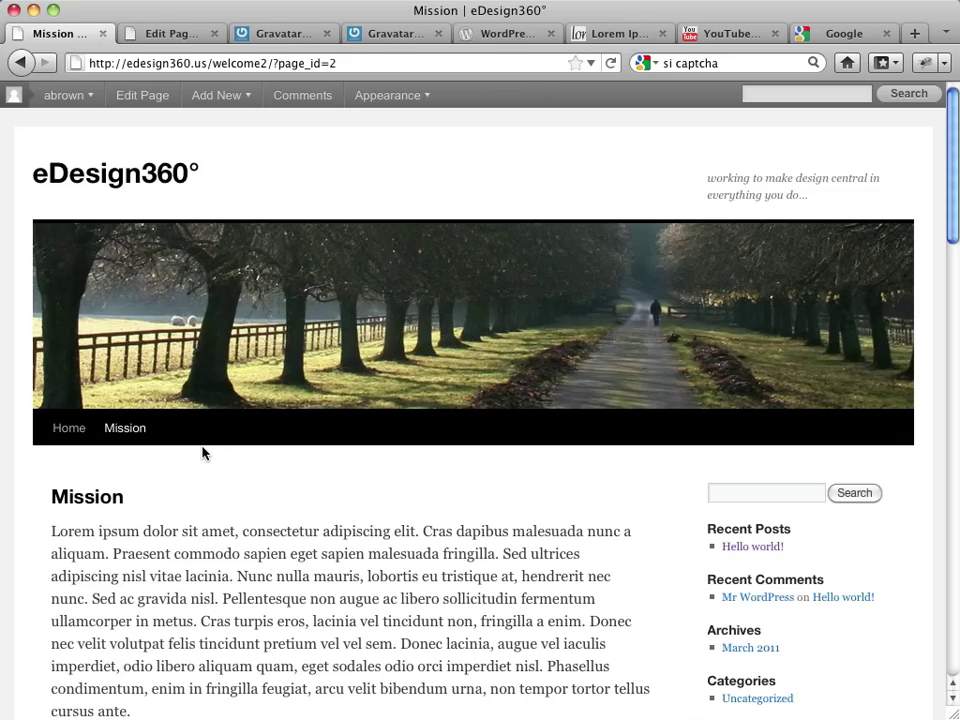
click(72, 431)
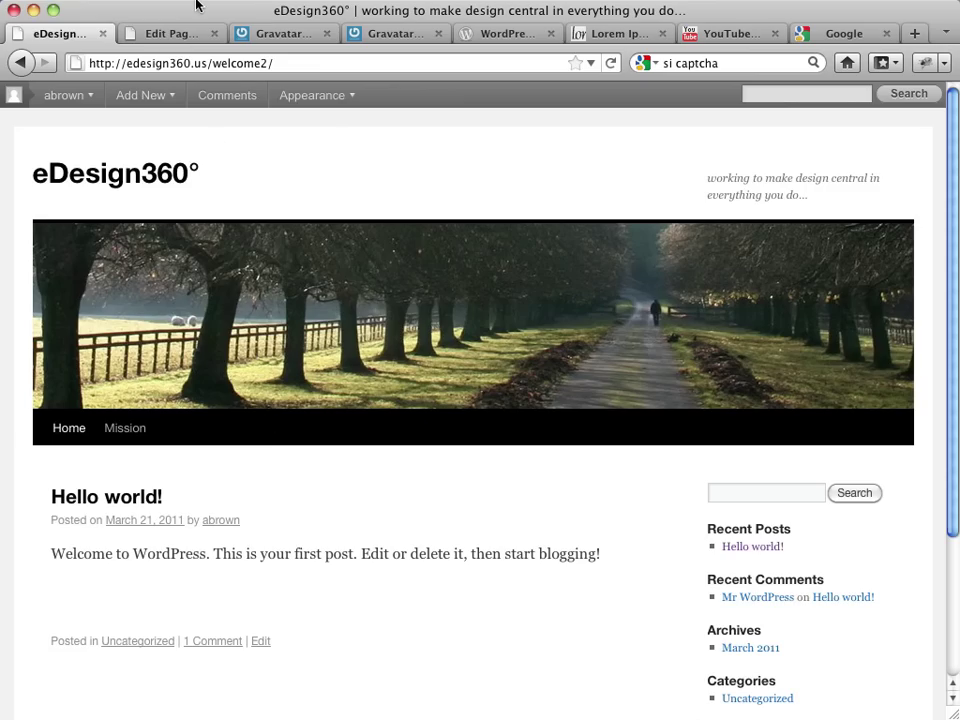
Step: Open the Hello world! post and retitle it 'Design Priniciples for Education'
click(189, 35)
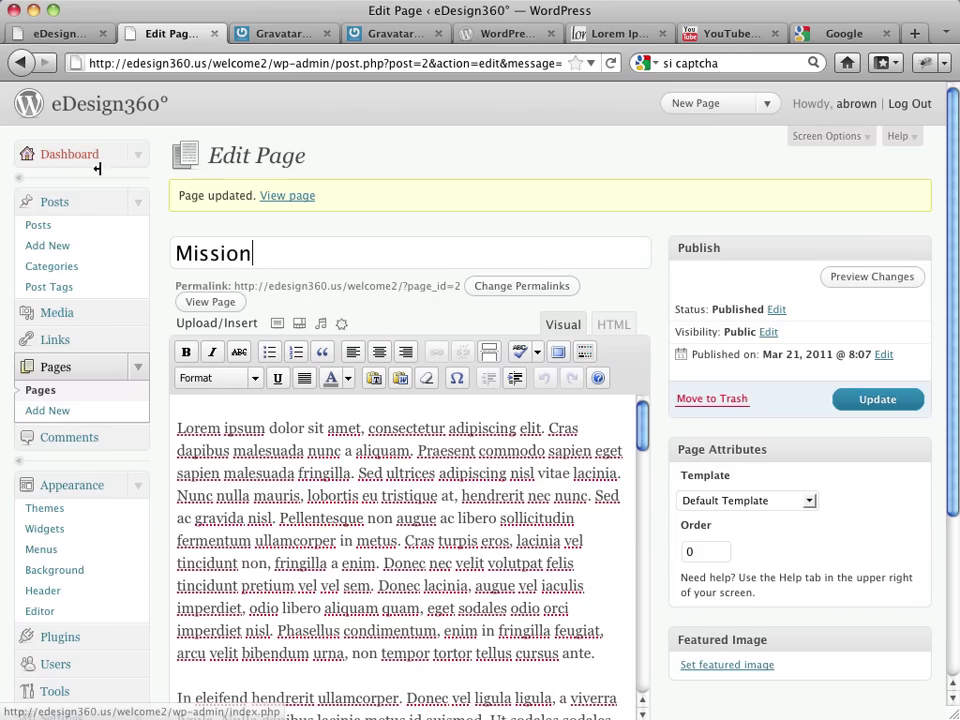
click(42, 226)
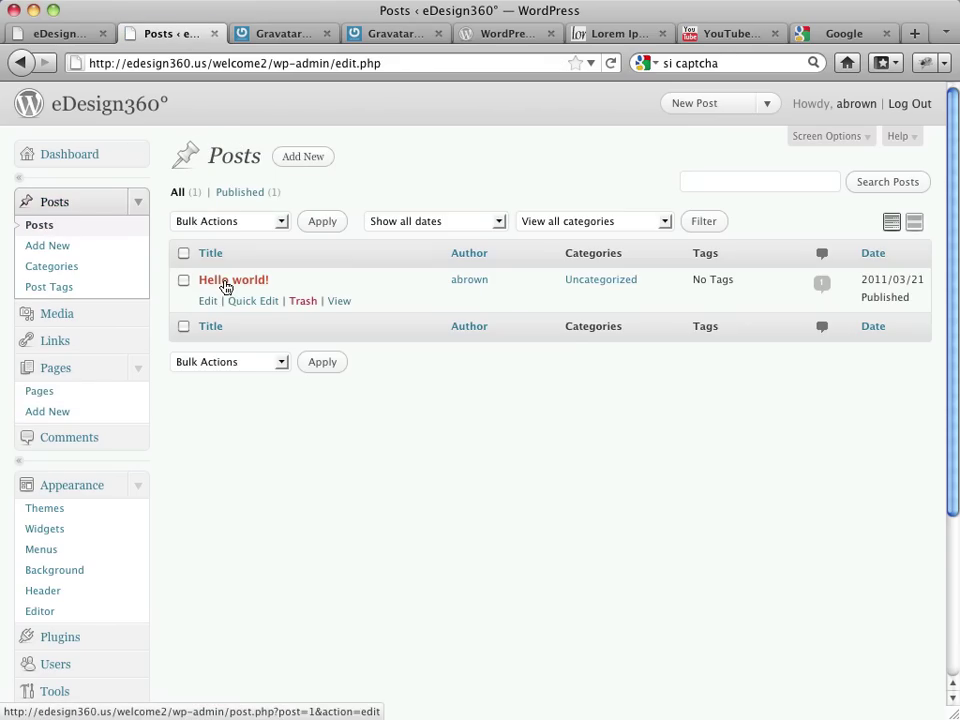
click(212, 302)
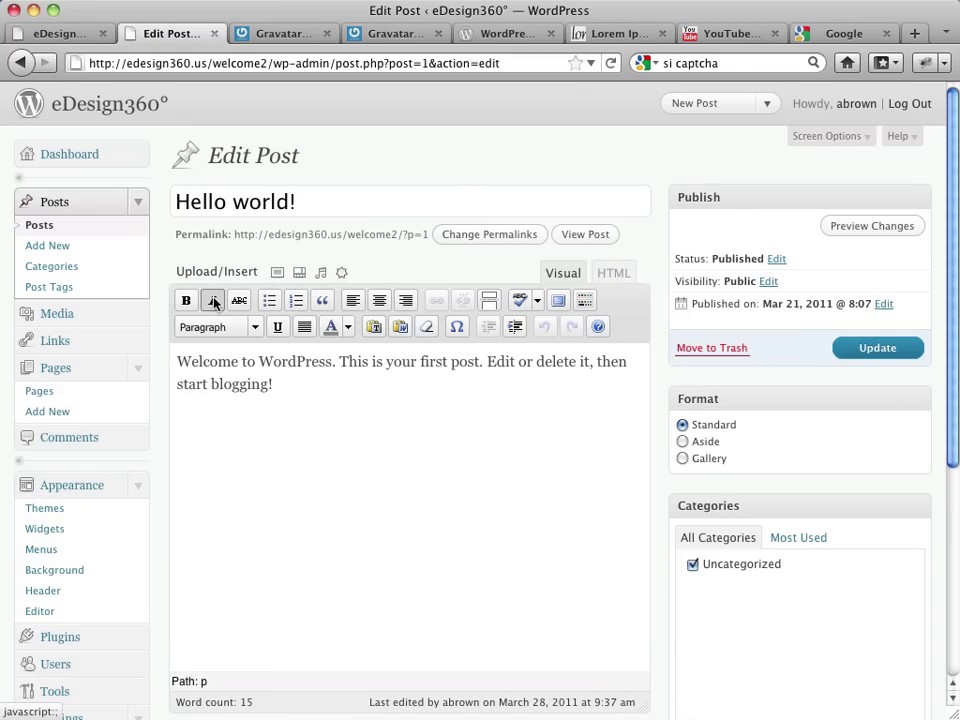
click(328, 195)
drag(317, 195, 170, 185)
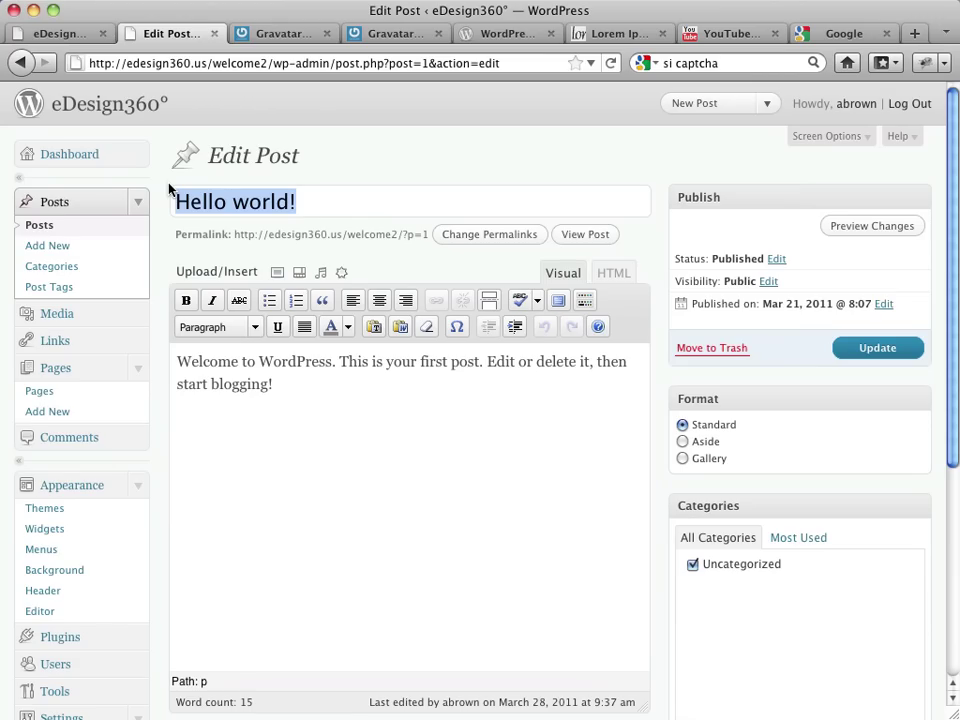
text(G)
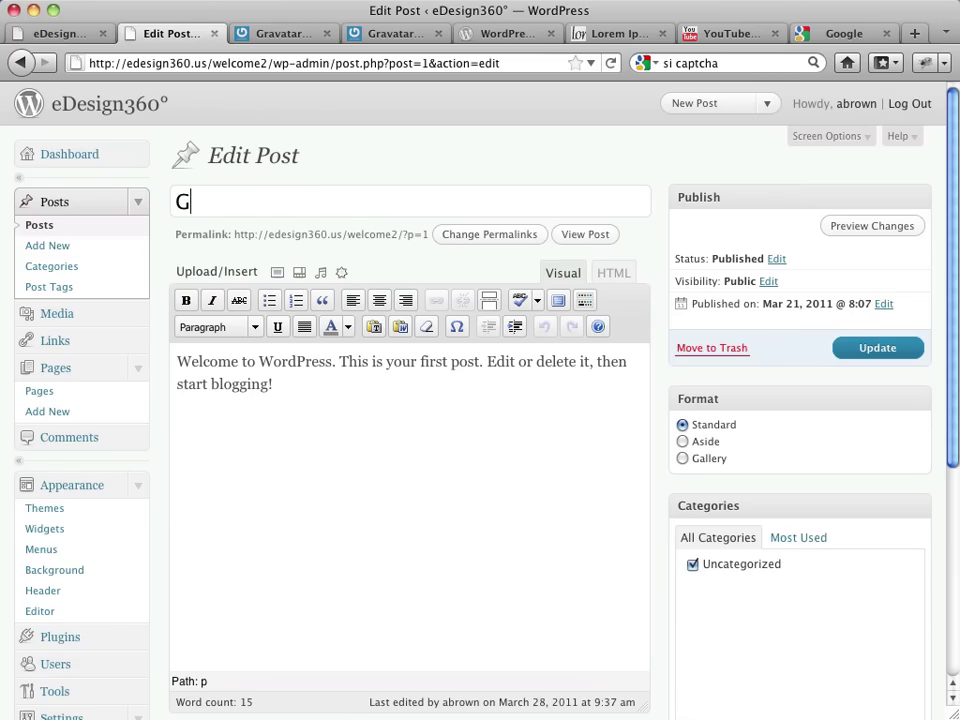
text(reat)
key(BackSpace)
key(BackSpace)
key(BackSpace)
key(BackSpace)
key(BackSpace)
key(BackSpace)
text(Design P)
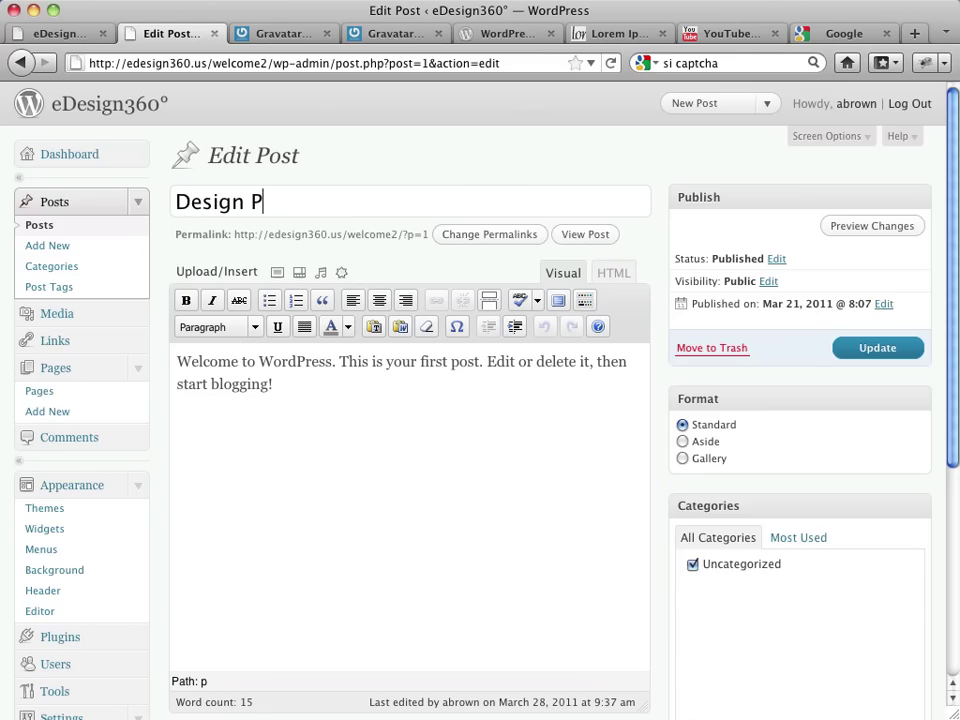
text(riniciples f)
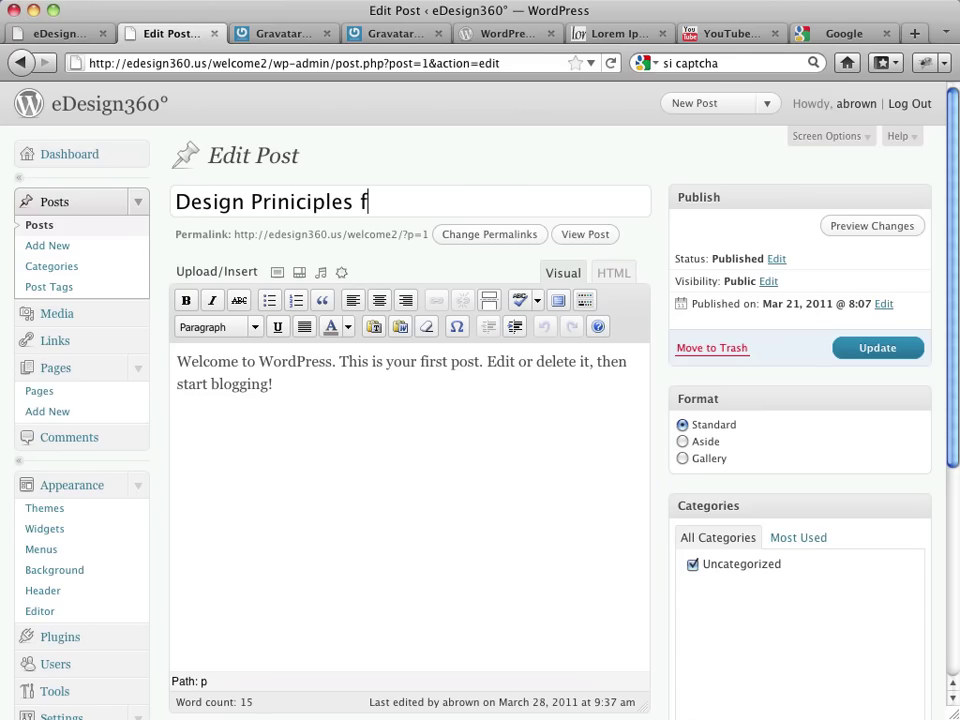
text(or Education)
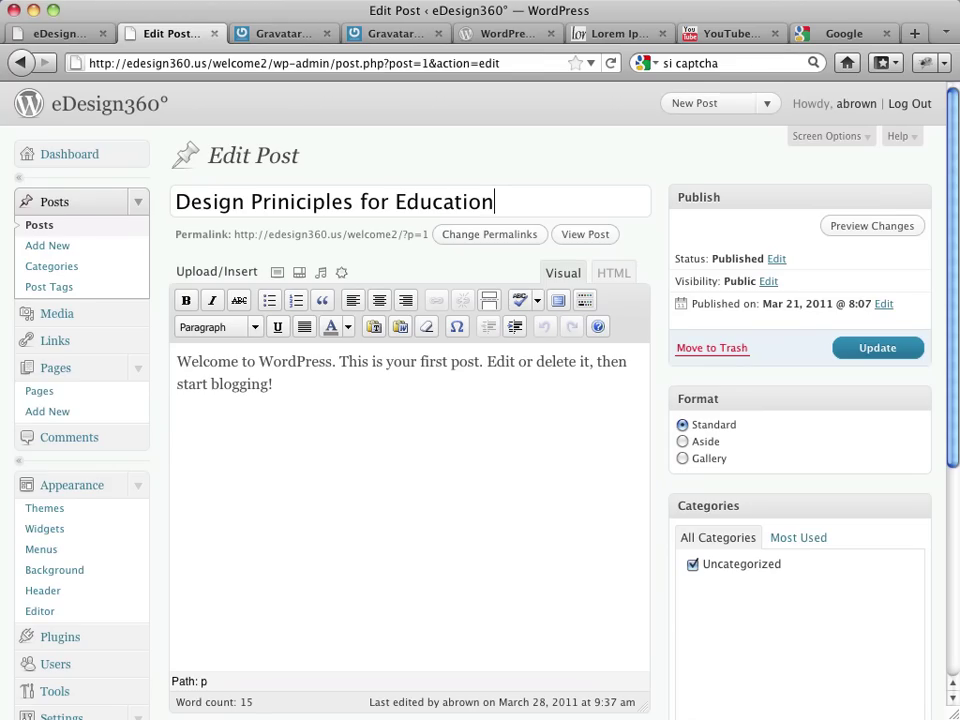
Step: Replace the post's welcome paragraph with the pasted Lorem Ipsum and update the post
drag(315, 390, 163, 357)
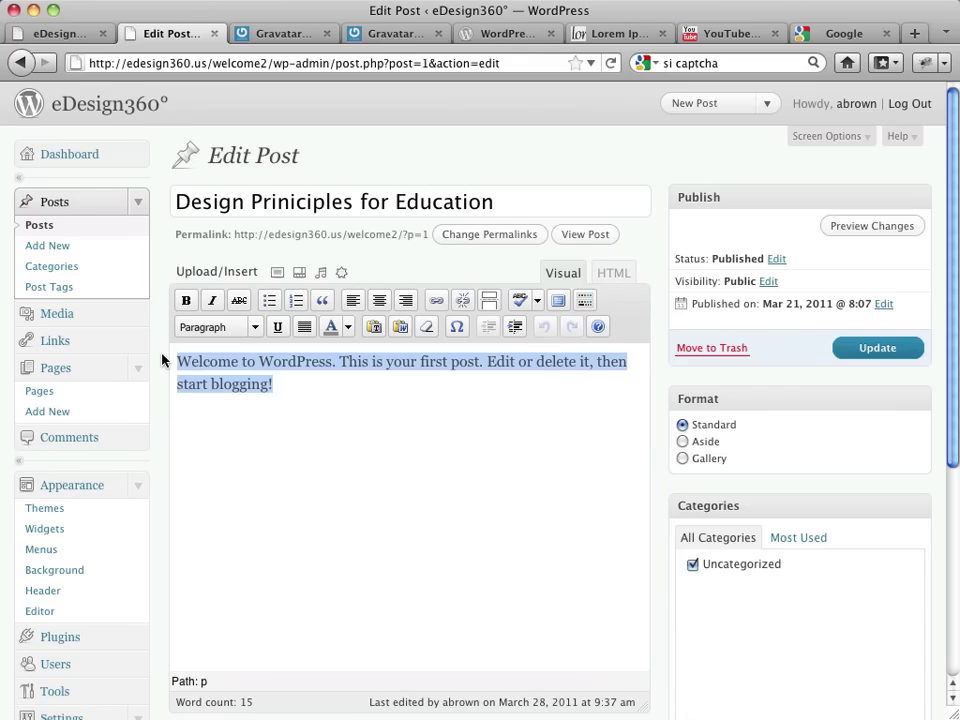
key(Delete)
right_click(198, 362)
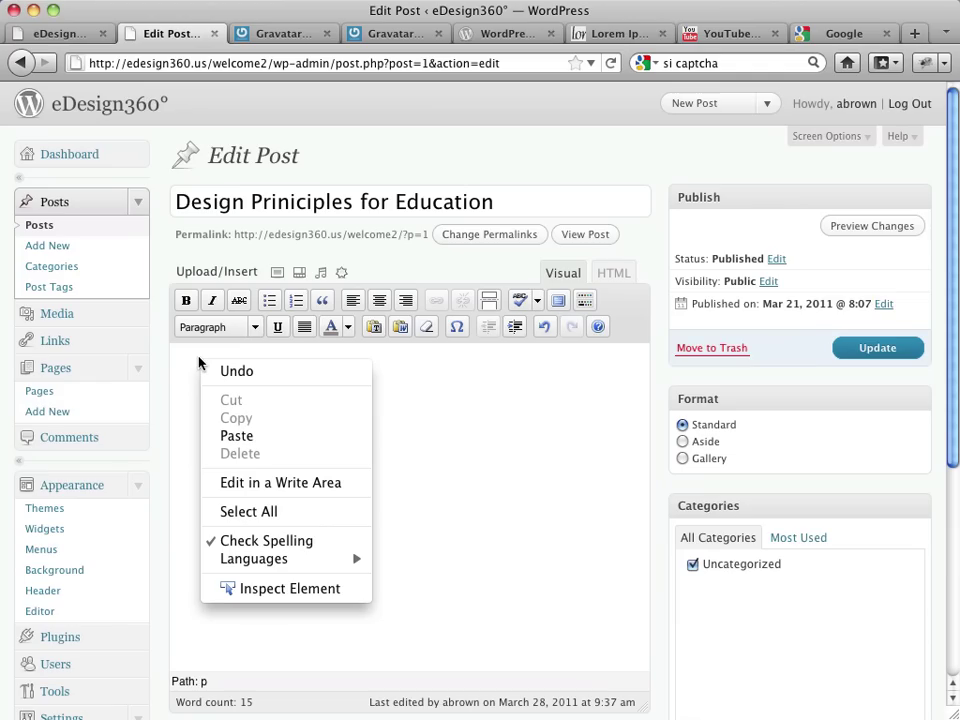
click(242, 437)
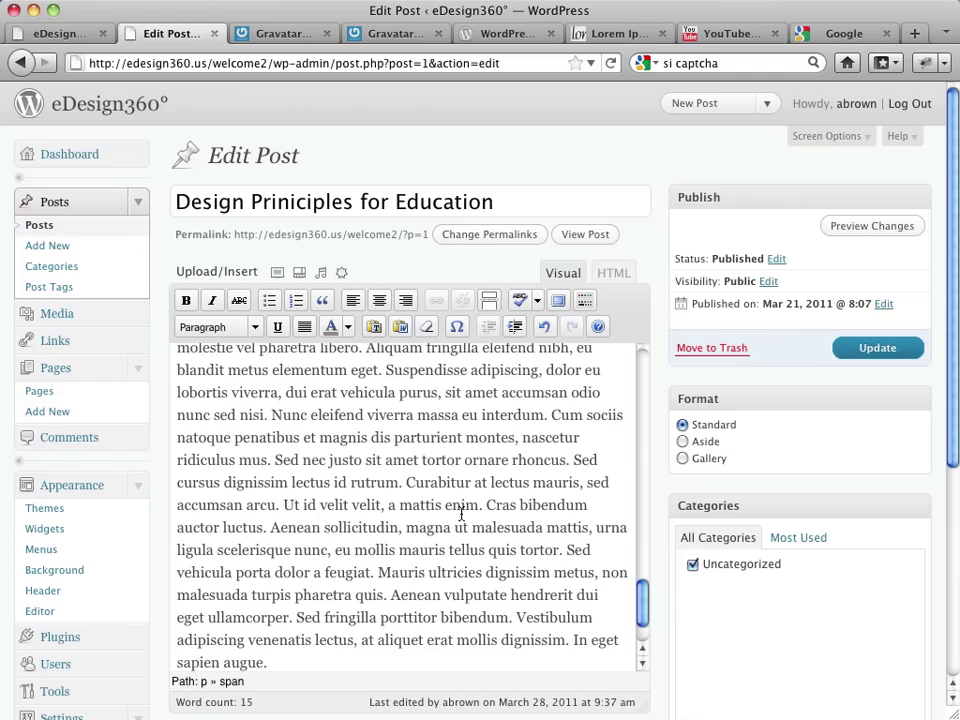
scroll(462, 514, up, 15)
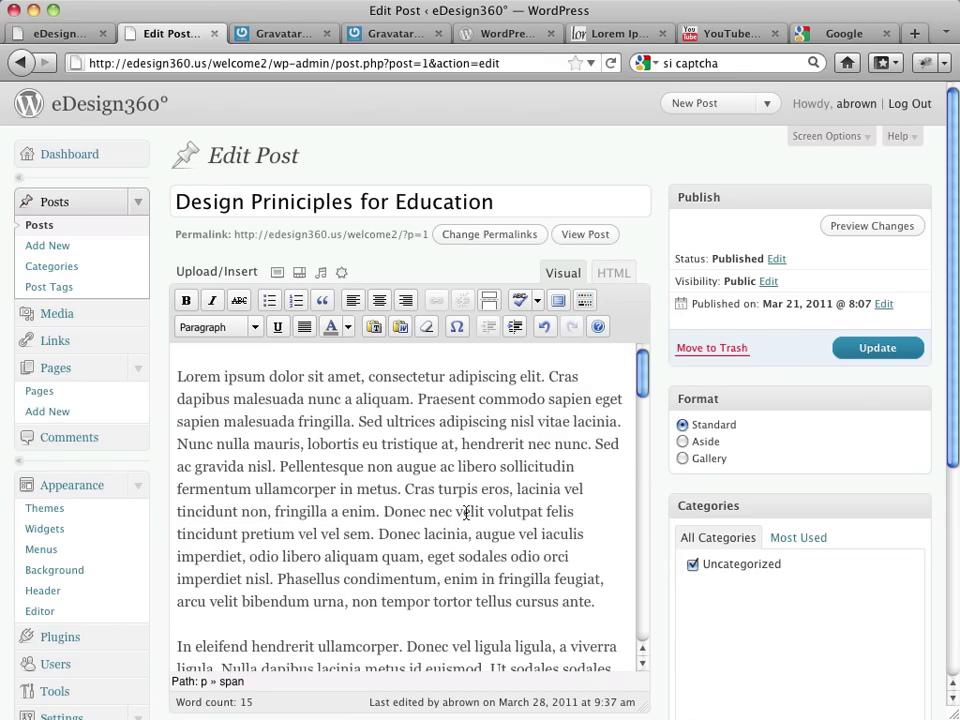
click(882, 358)
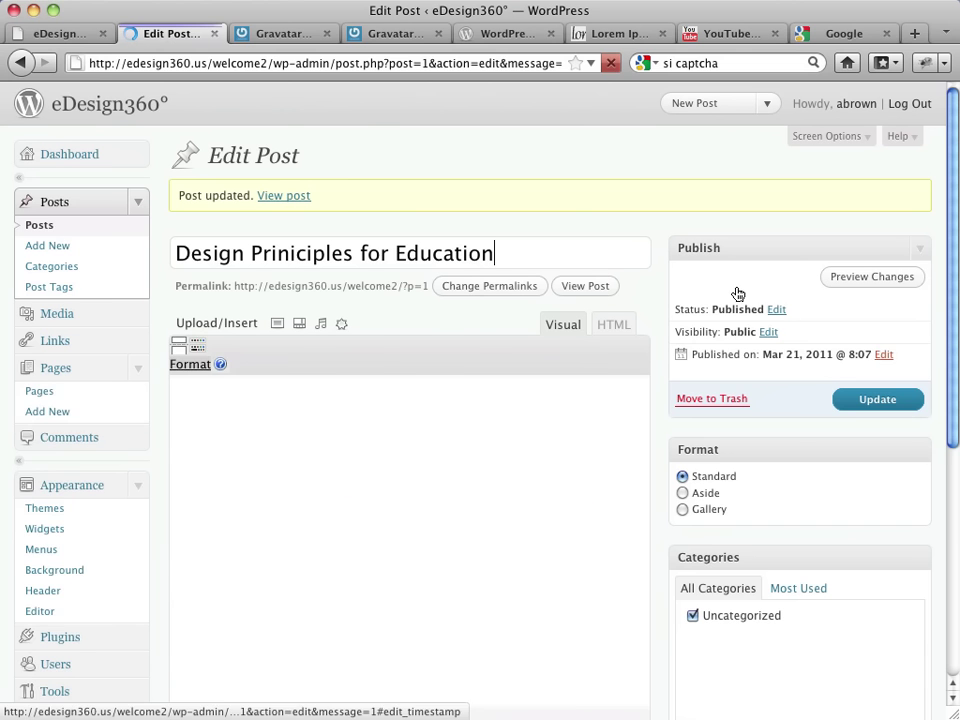
click(62, 33)
Step: Reload the front page and scroll through the new Design Priniciples for Education post
mouse_move(256, 148)
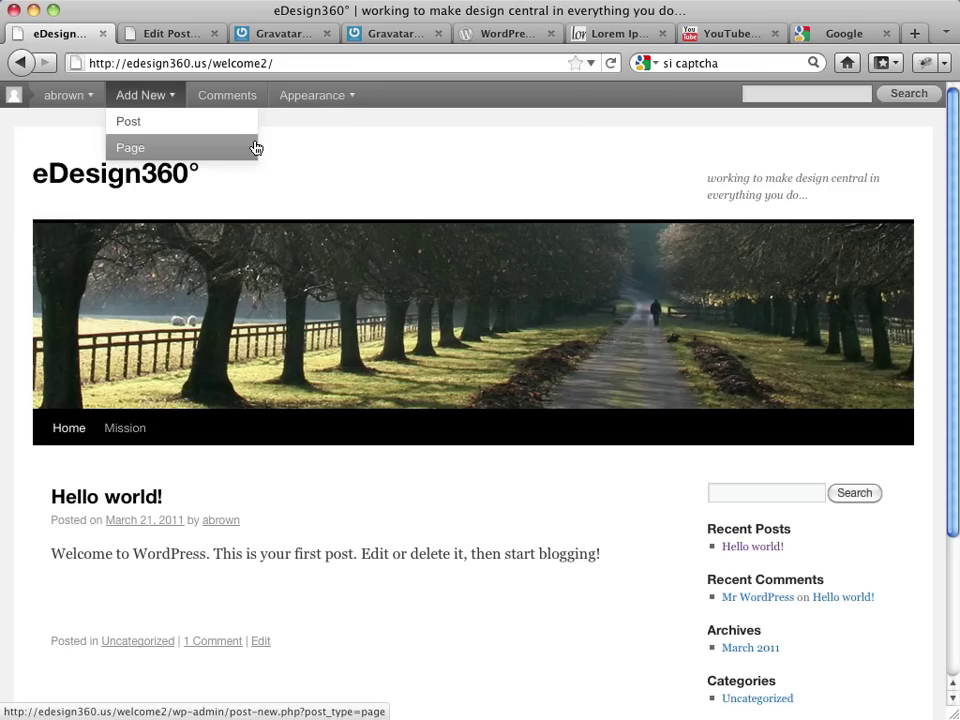
right_click(77, 32)
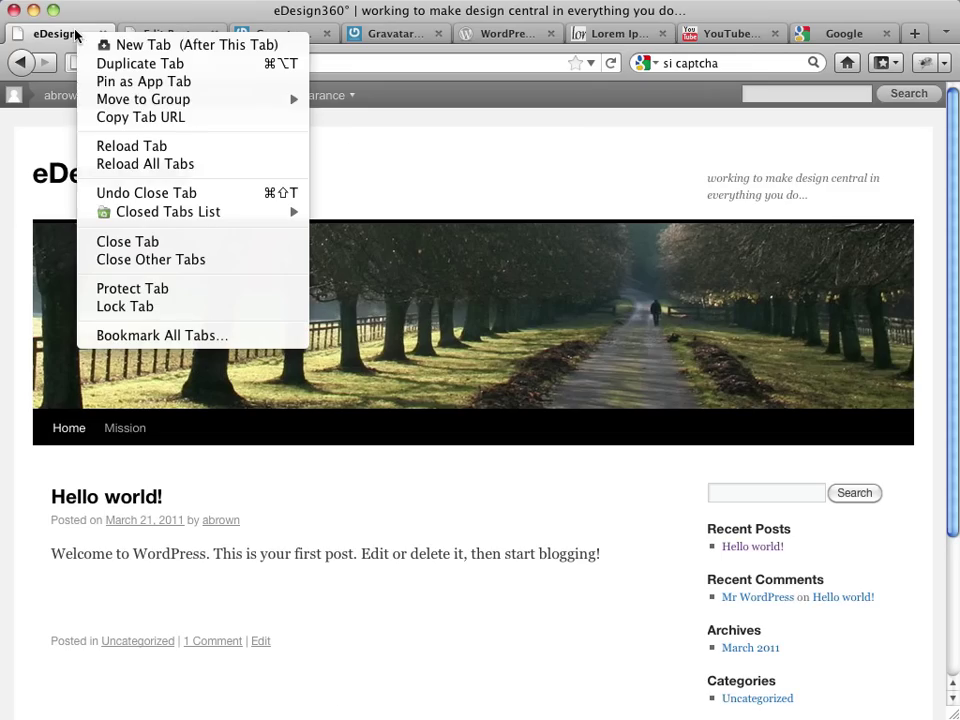
click(133, 145)
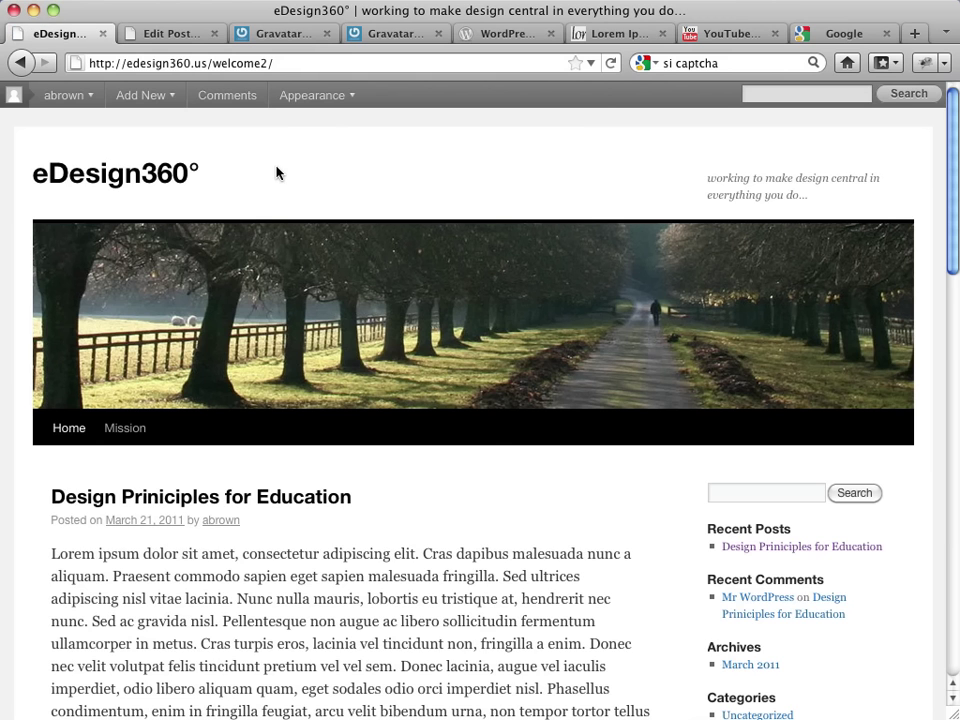
scroll(486, 437, down, 1)
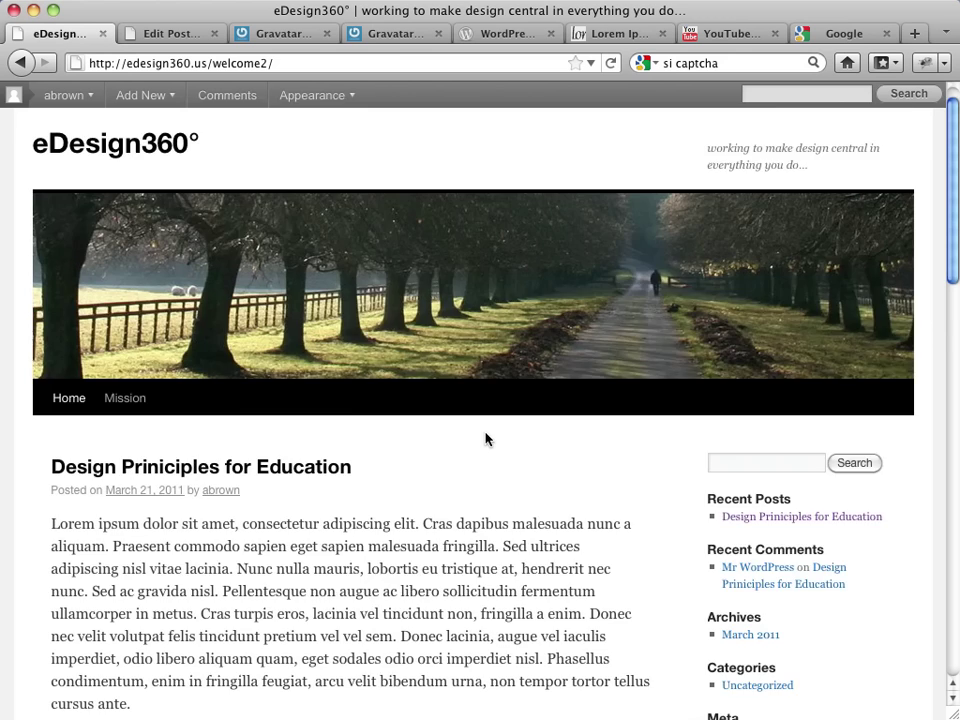
scroll(486, 437, down, 5)
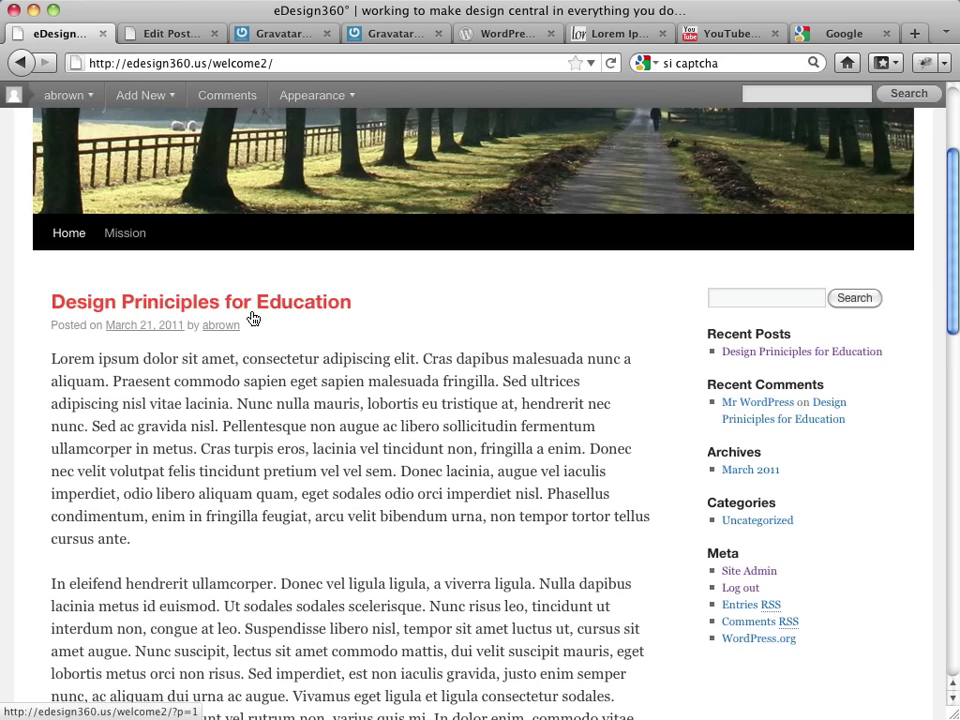
scroll(405, 405, down, 8)
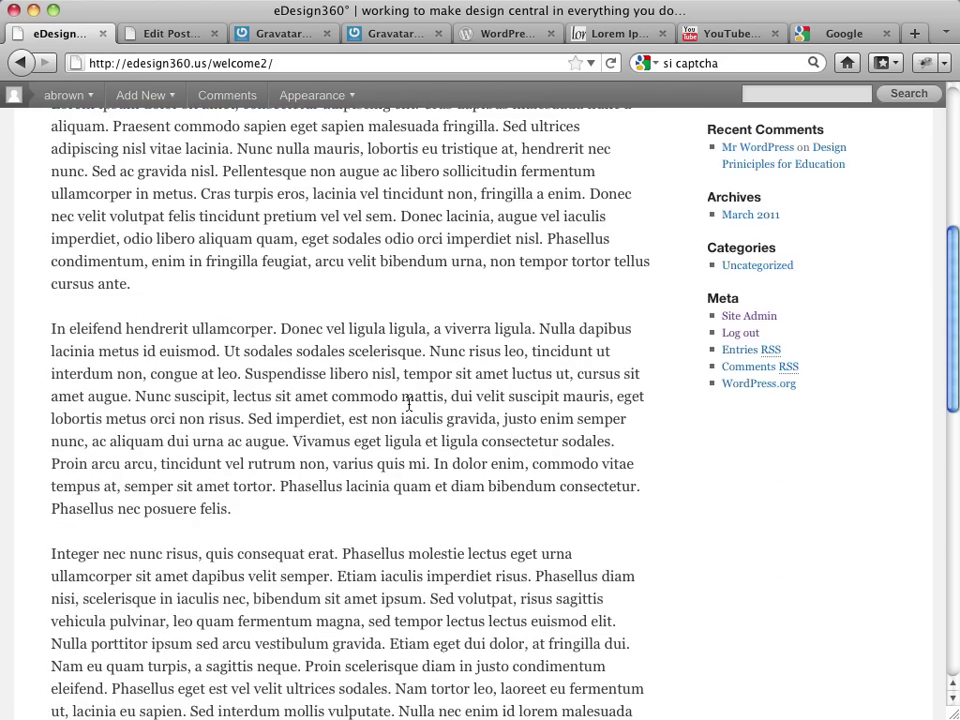
scroll(408, 403, down, 20)
scroll(408, 403, up, 20)
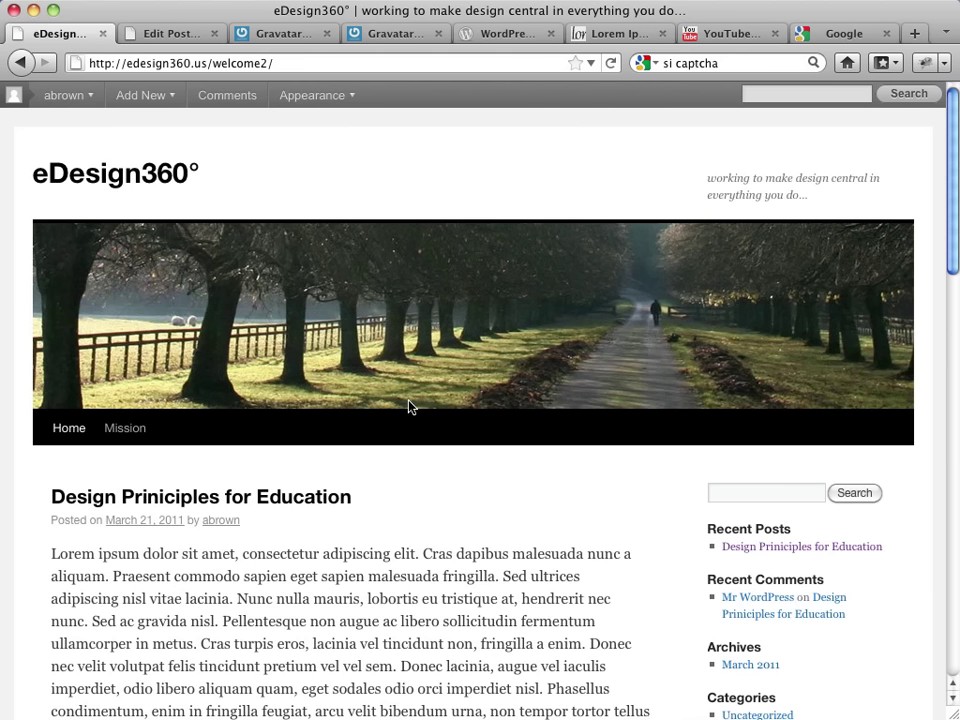
Step: Visit the Mission page, then go back to the home page
click(123, 441)
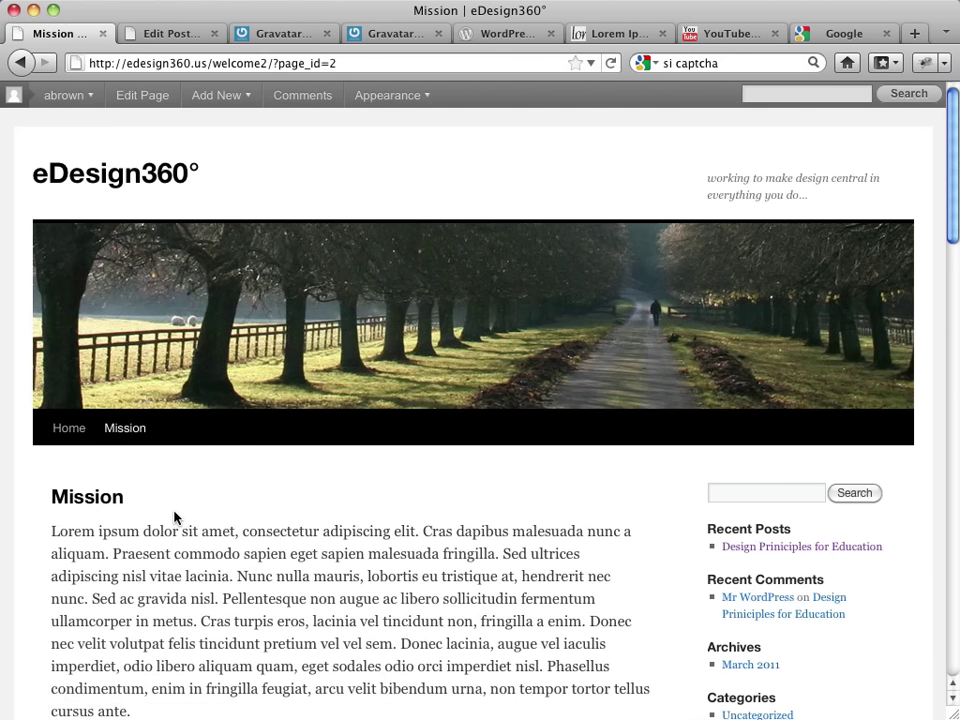
scroll(195, 547, down, 10)
scroll(193, 546, up, 10)
click(69, 446)
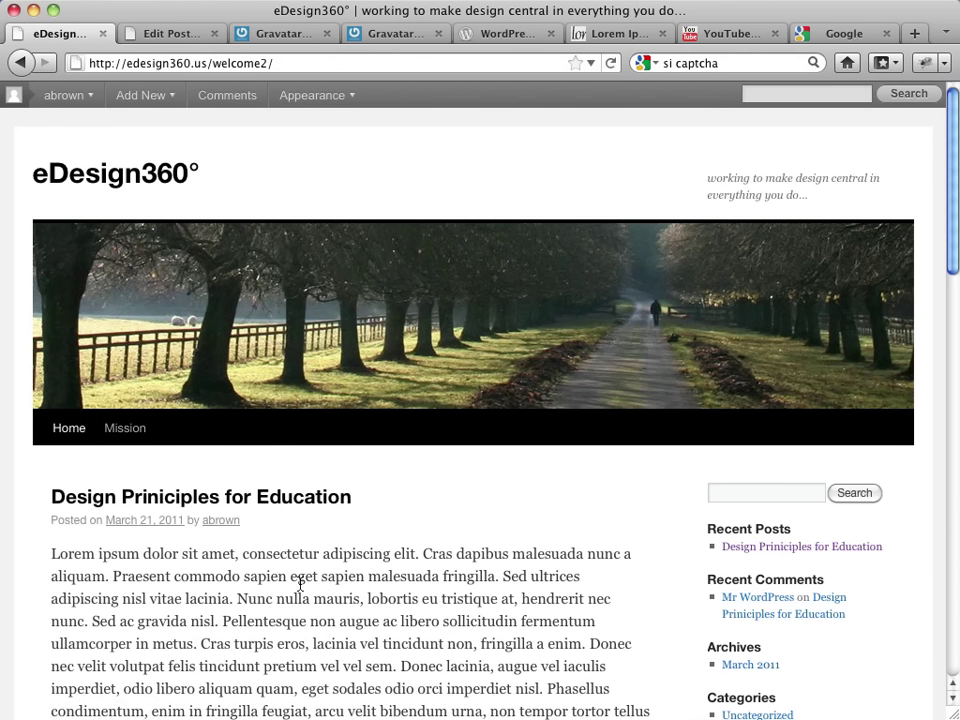
Step: Follow the post's '1 Comment' link and scroll through its Lorem Ipsum body and comments
scroll(330, 600, down, 5)
scroll(359, 615, down, 15)
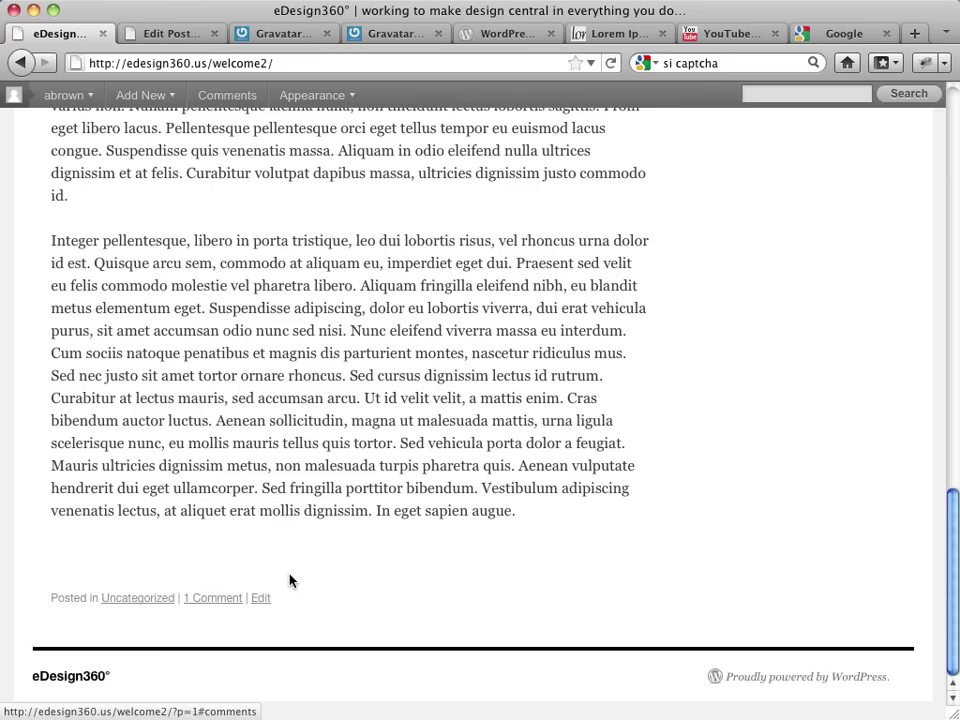
click(217, 599)
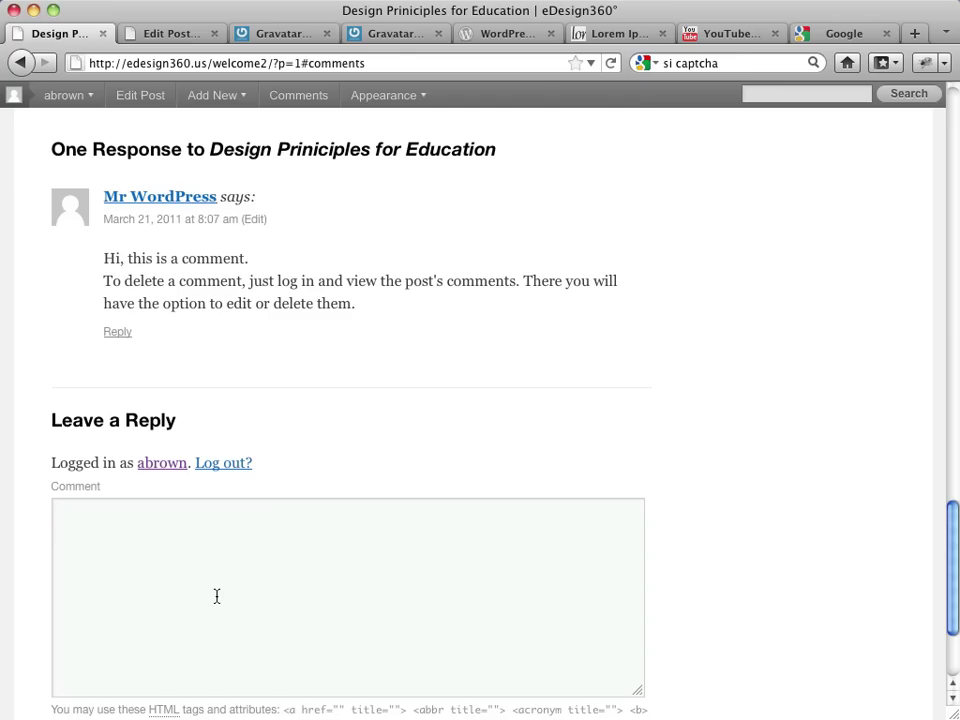
scroll(381, 424, down, 2)
scroll(381, 424, up, 8)
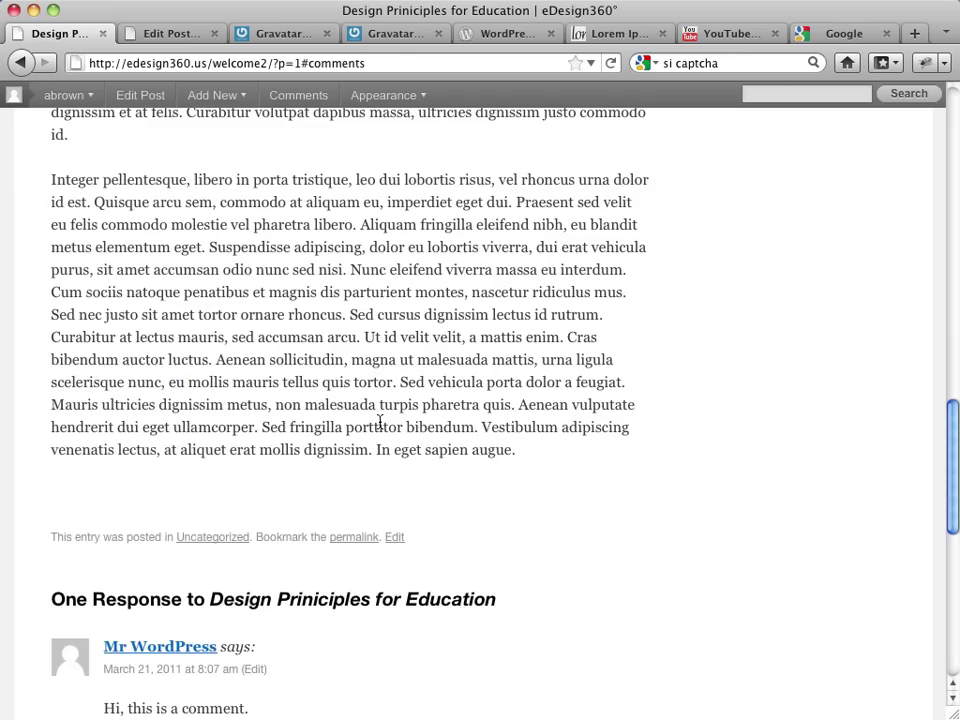
scroll(385, 440, down, 4)
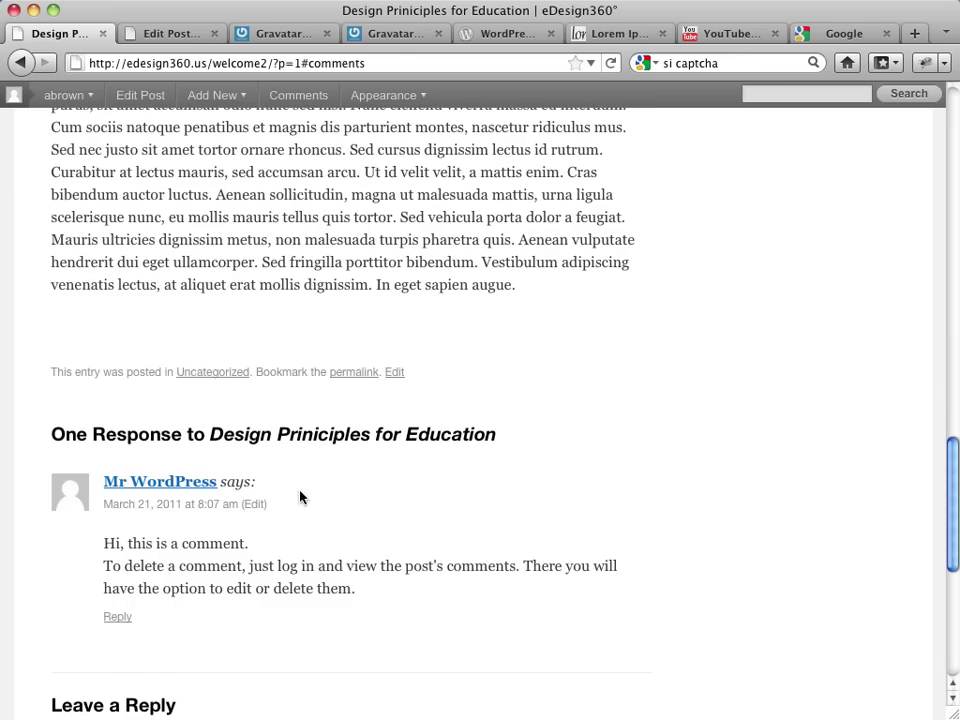
scroll(329, 485, down, 1)
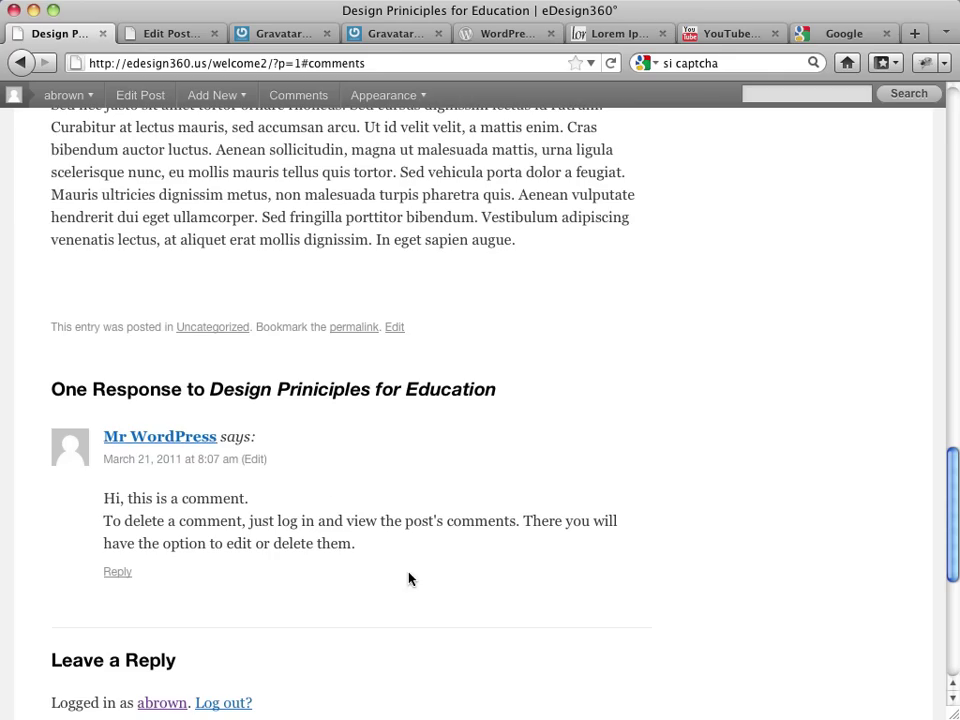
scroll(410, 578, down, 1)
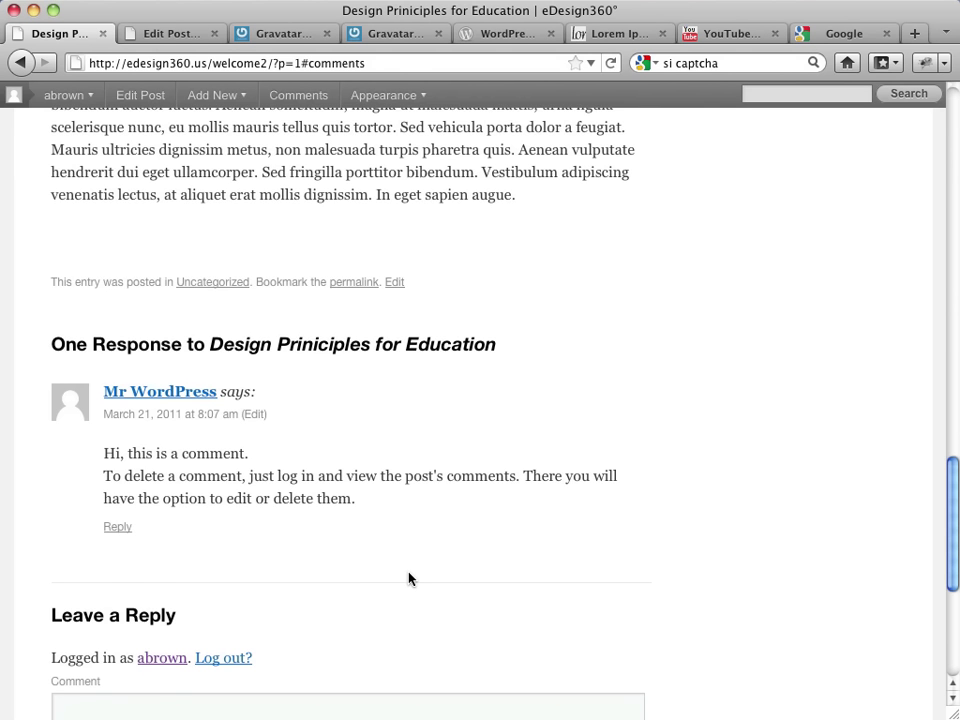
scroll(409, 578, down, 1)
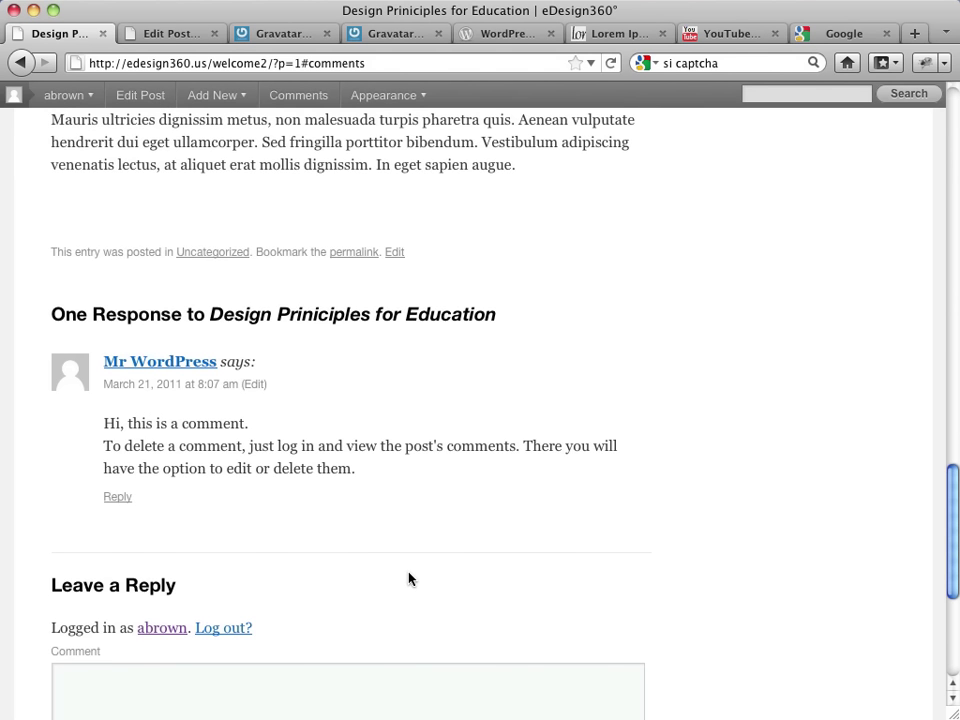
scroll(409, 578, up, 15)
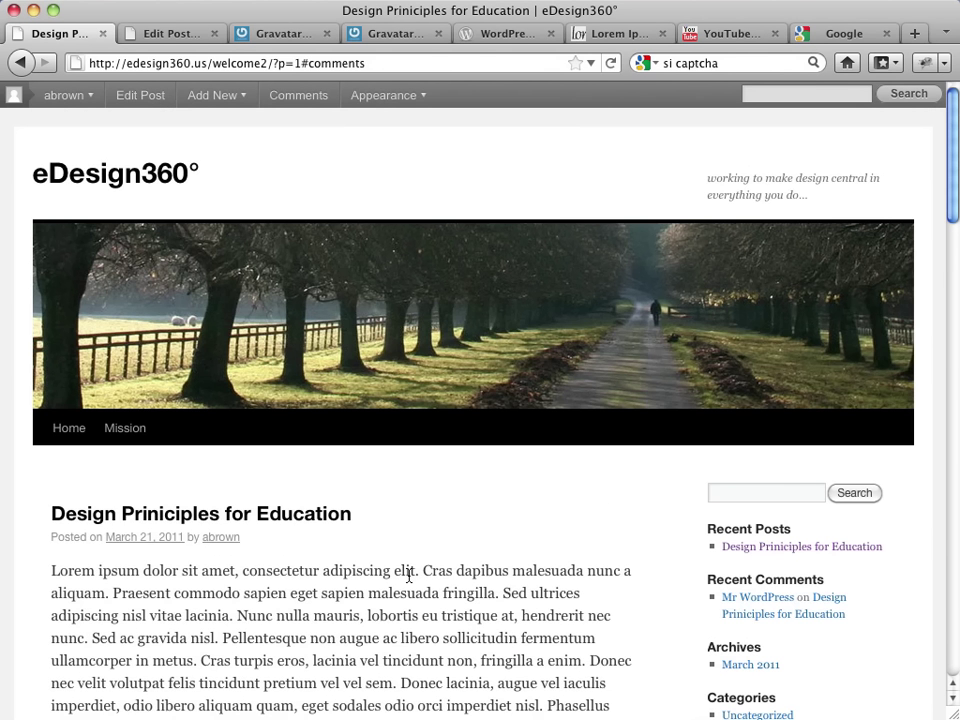
scroll(409, 578, down, 15)
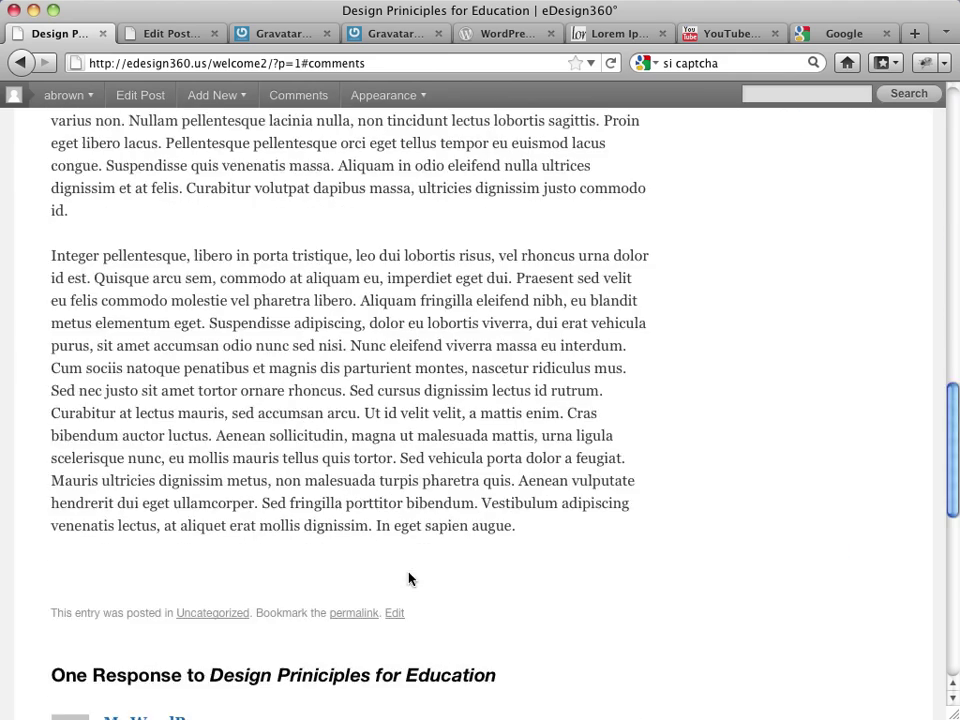
scroll(409, 578, down, 7)
scroll(409, 578, up, 6)
scroll(409, 578, down, 1)
scroll(409, 578, down, 2)
scroll(409, 578, up, 12)
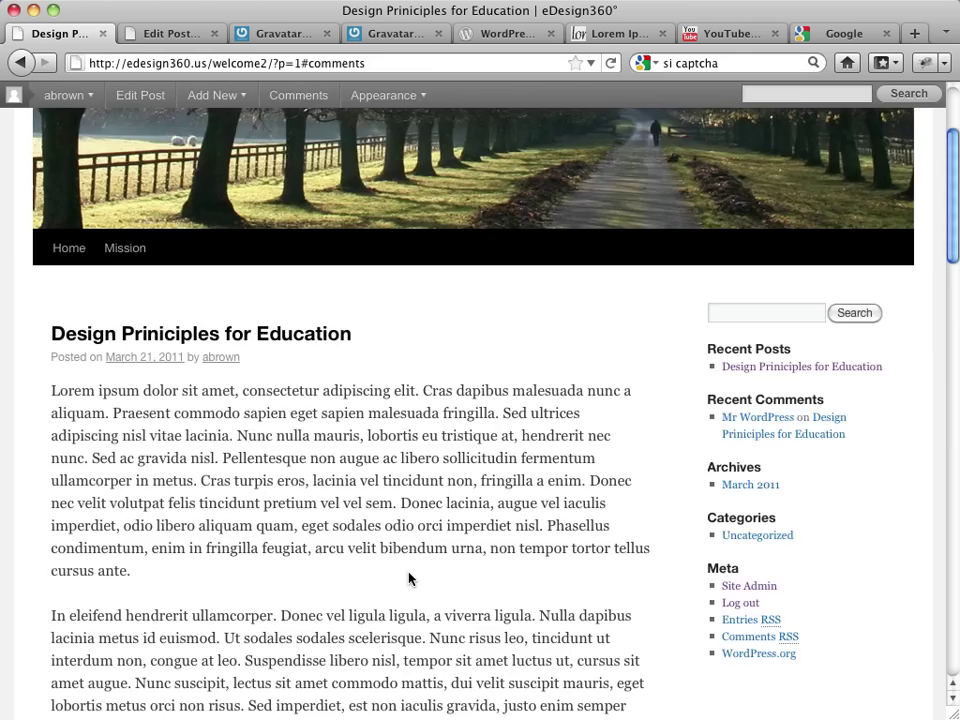
scroll(409, 578, down, 5)
scroll(409, 578, down, 7)
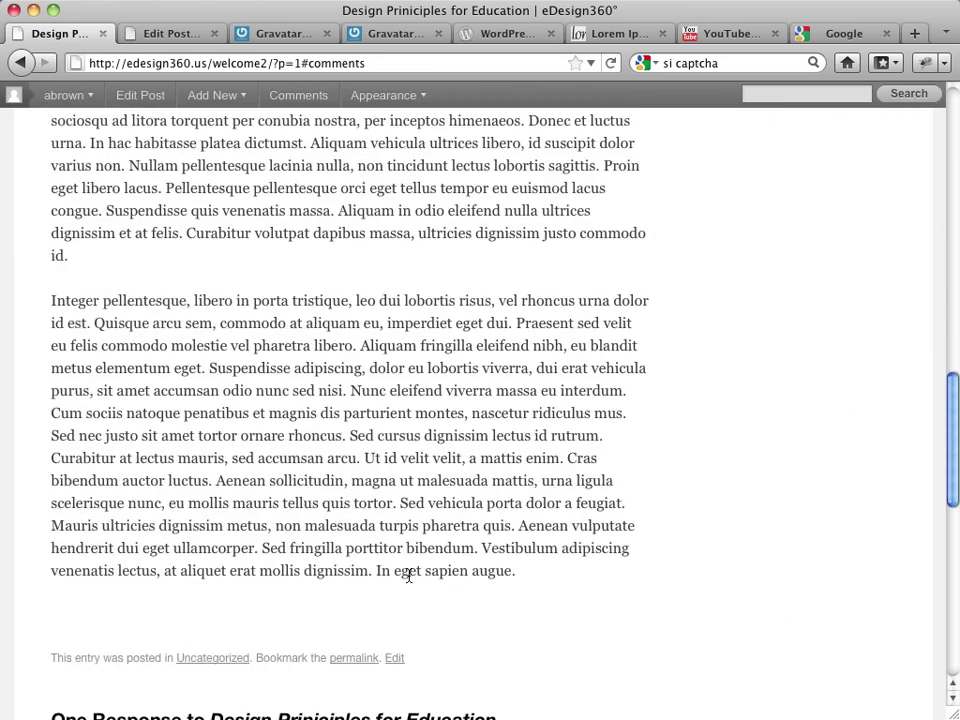
scroll(409, 578, up, 15)
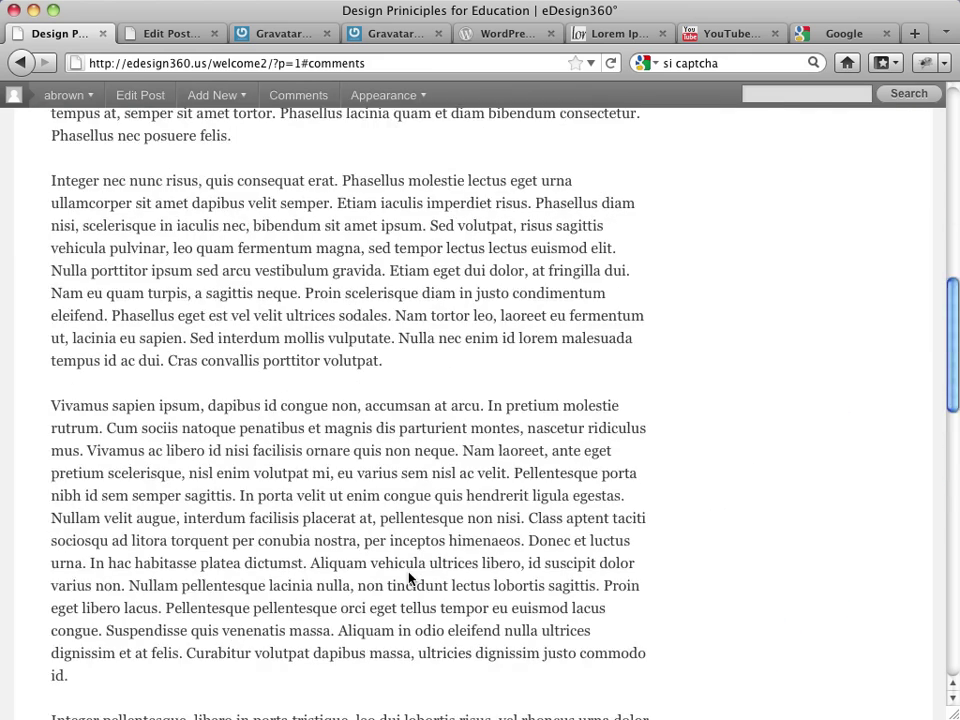
scroll(409, 577, down, 8)
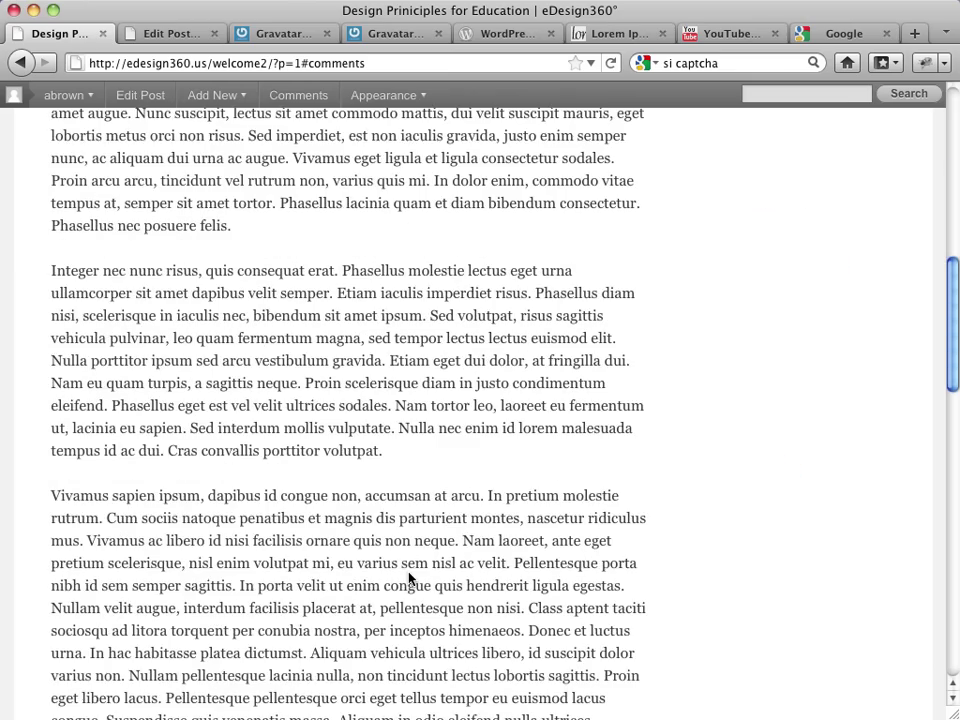
scroll(409, 578, down, 1)
scroll(409, 578, down, 5)
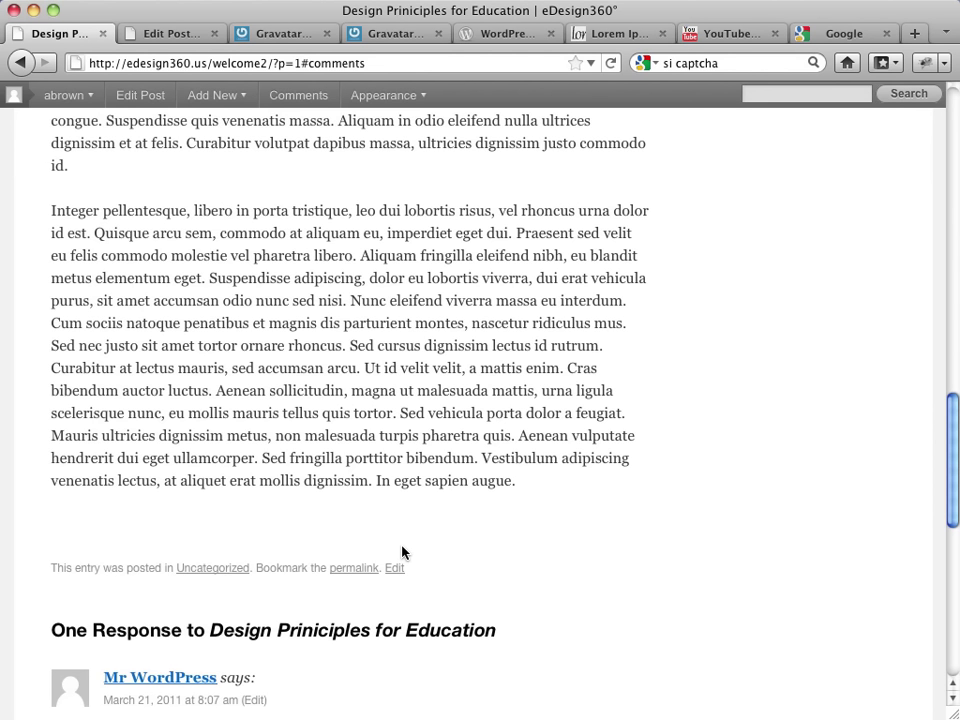
scroll(402, 552, up, 15)
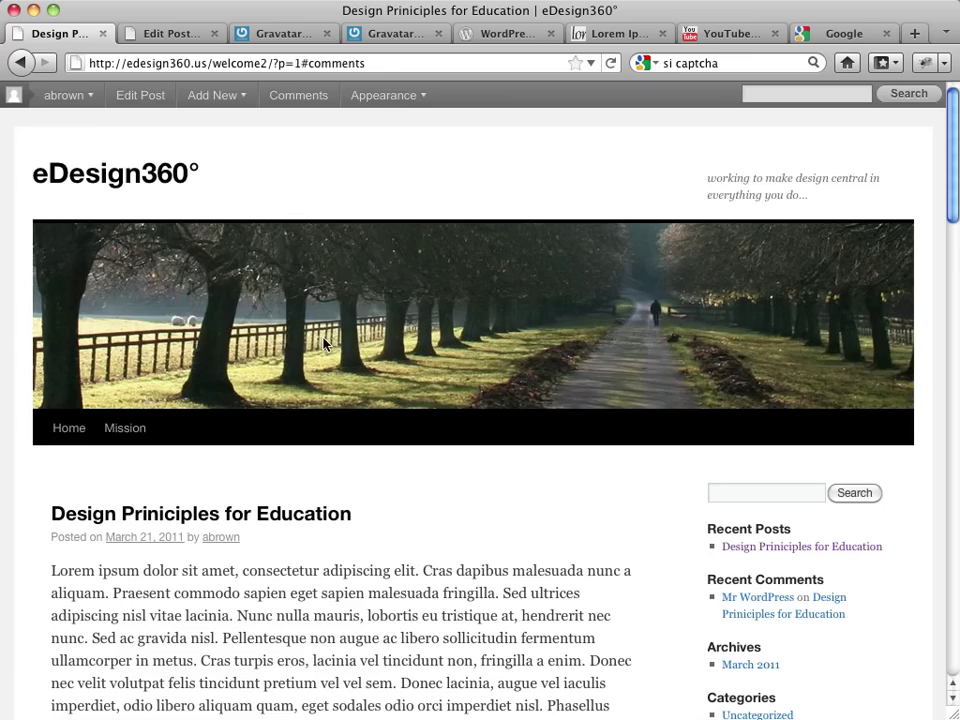
Step: From the post editor, go to Plugins and open the Add New plugins page
click(180, 38)
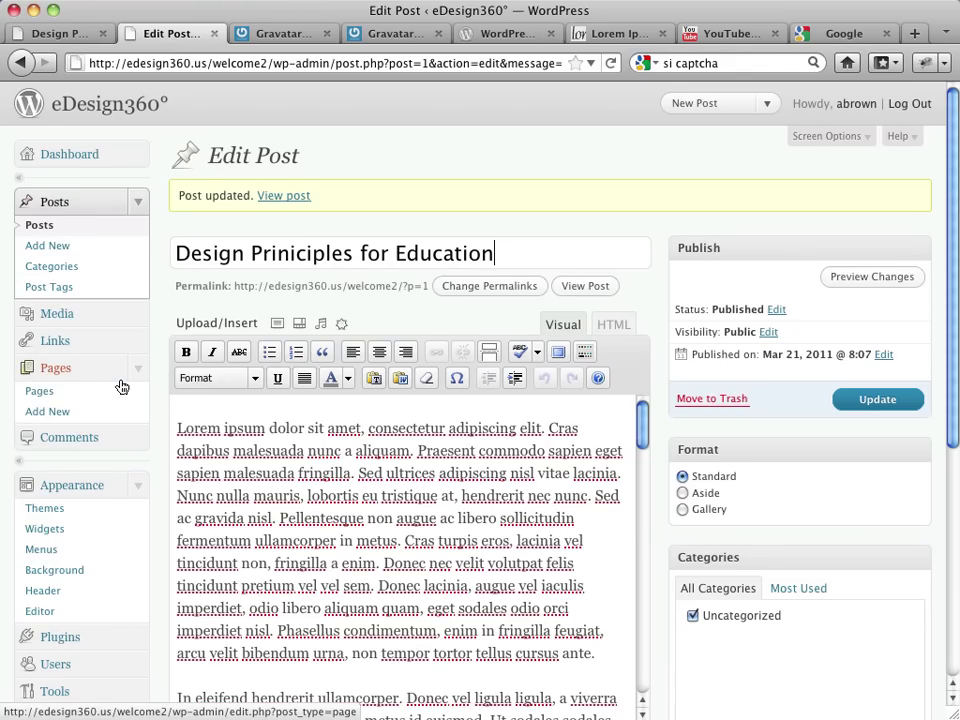
scroll(122, 390, down, 3)
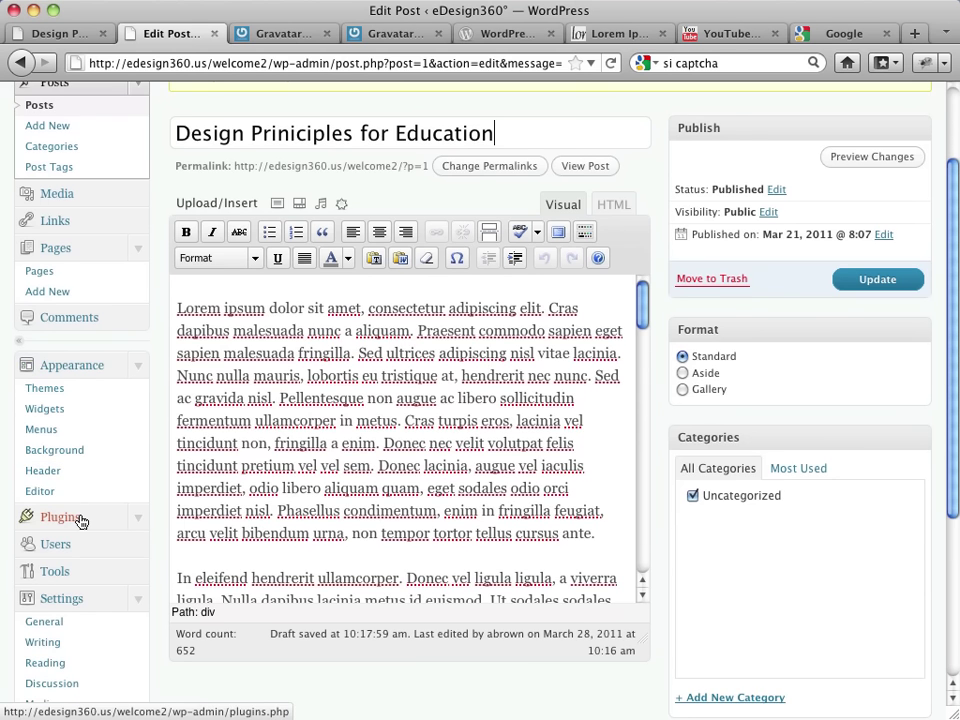
click(81, 518)
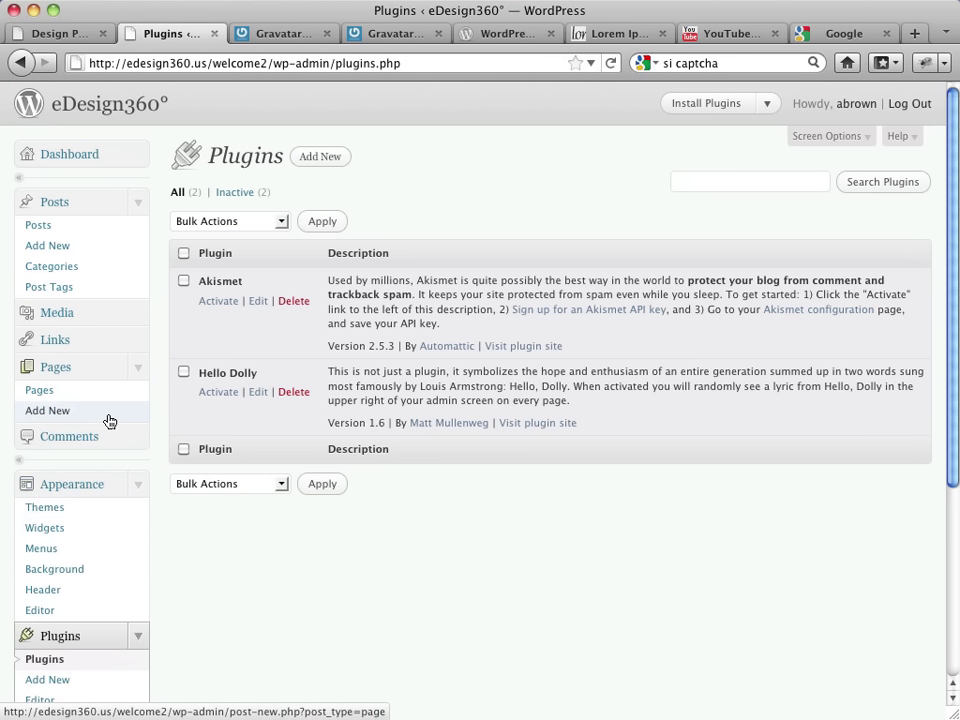
scroll(118, 576, down, 4)
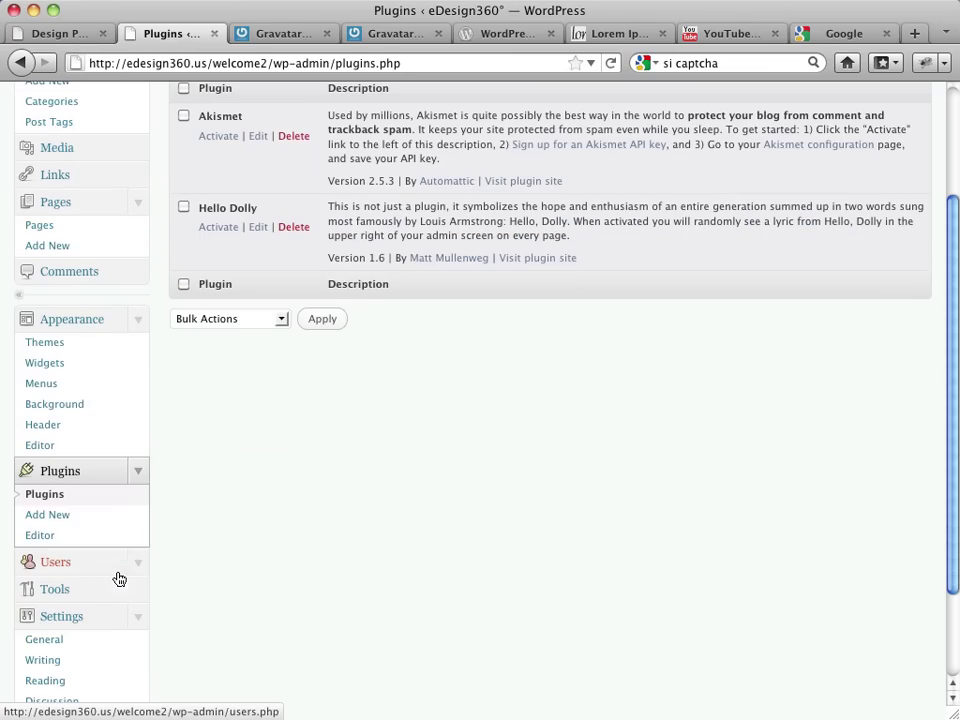
click(78, 524)
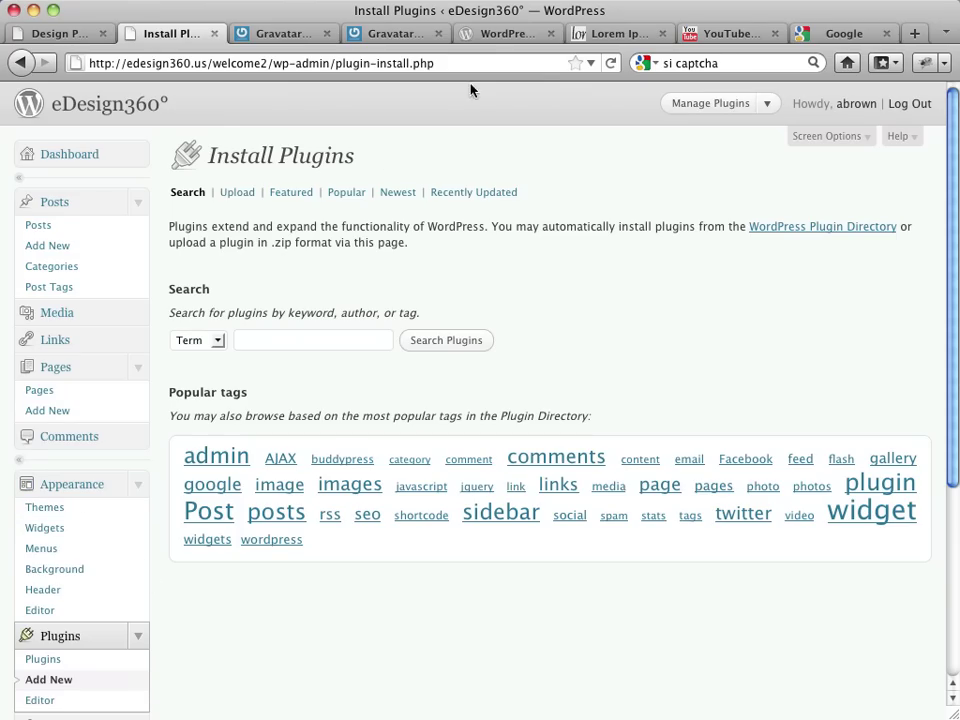
Step: View the SI CAPTCHA Anti-Spam 2.7 screenshots on WordPress.org, including the comment-form CAPTCHA
click(512, 33)
mouse_move(499, 163)
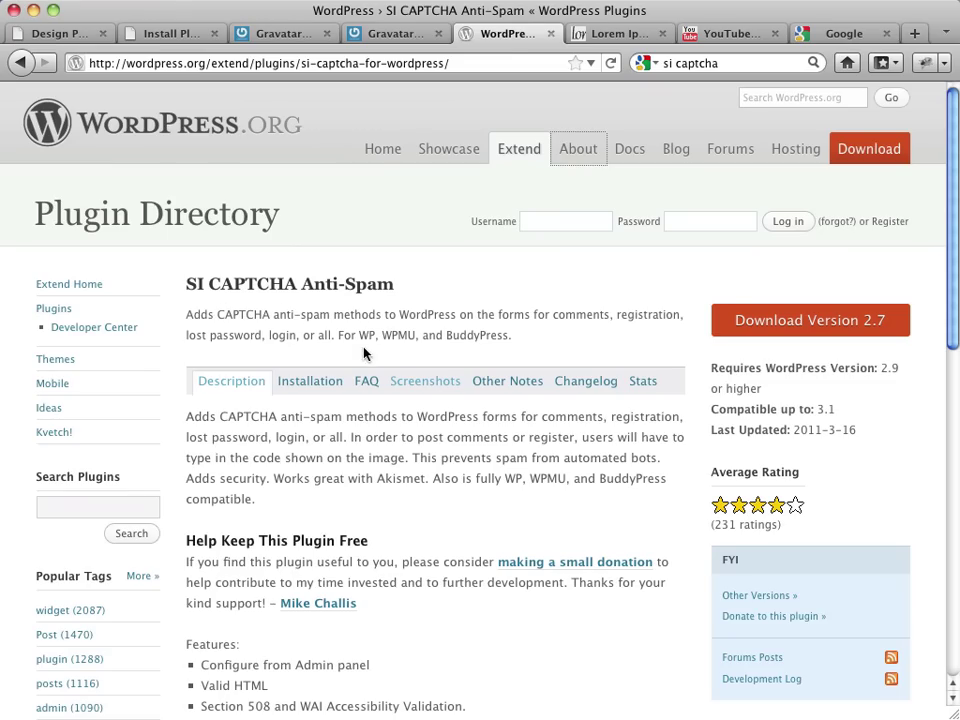
click(415, 383)
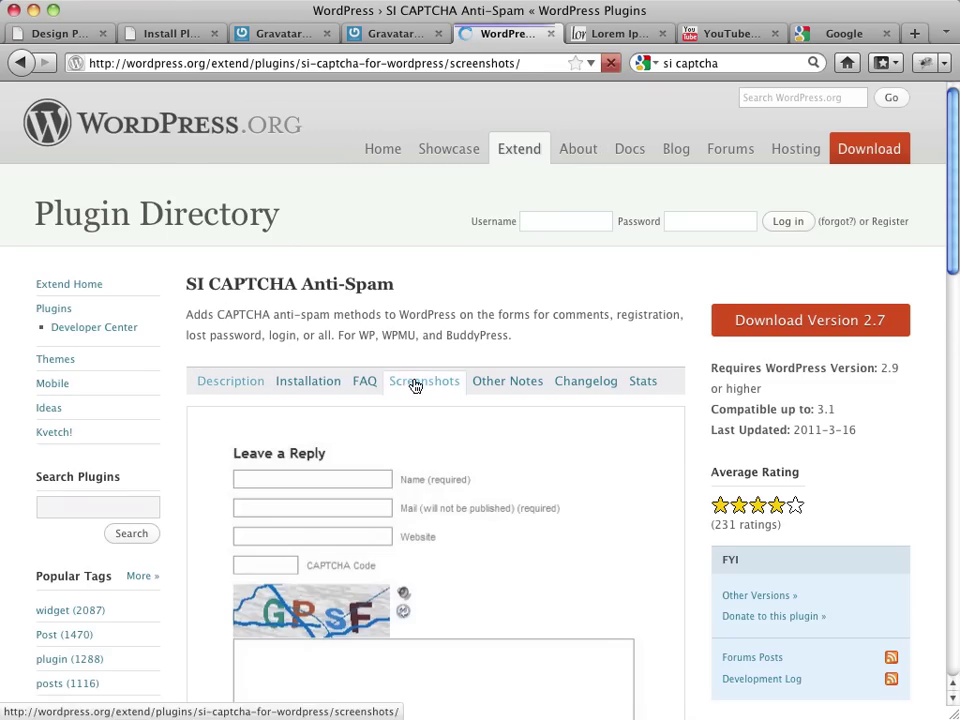
scroll(488, 442, down, 3)
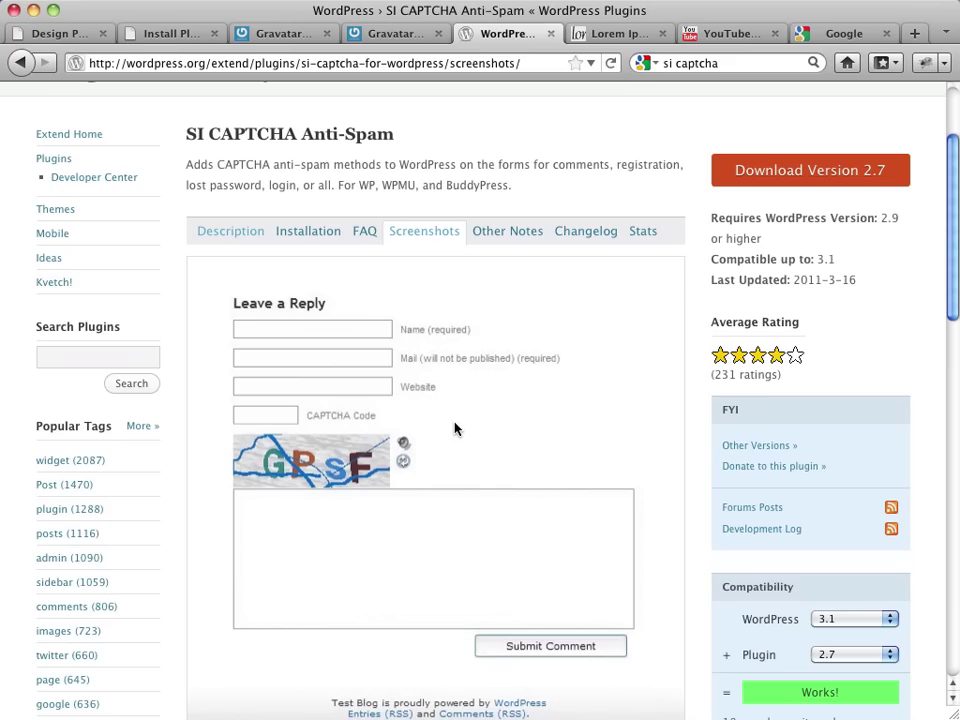
scroll(454, 429, down, 3)
scroll(454, 429, up, 3)
scroll(454, 429, up, 2)
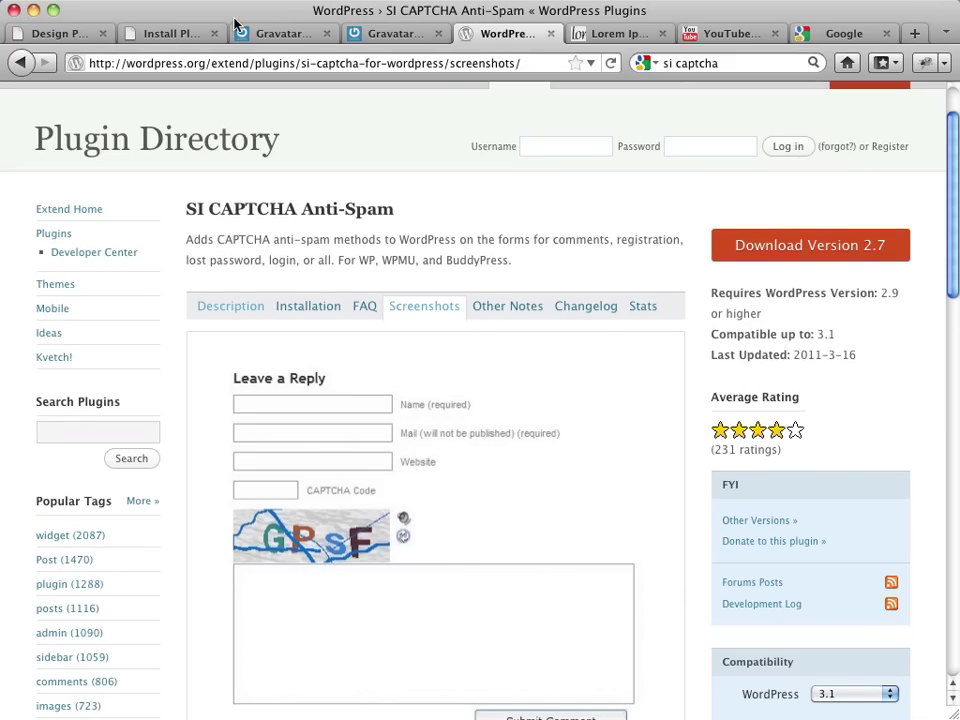
Step: Search plugins for 'si captcha', then install and activate SI CAPTCHA Anti-Spam
click(180, 33)
click(253, 339)
text(si captcha)
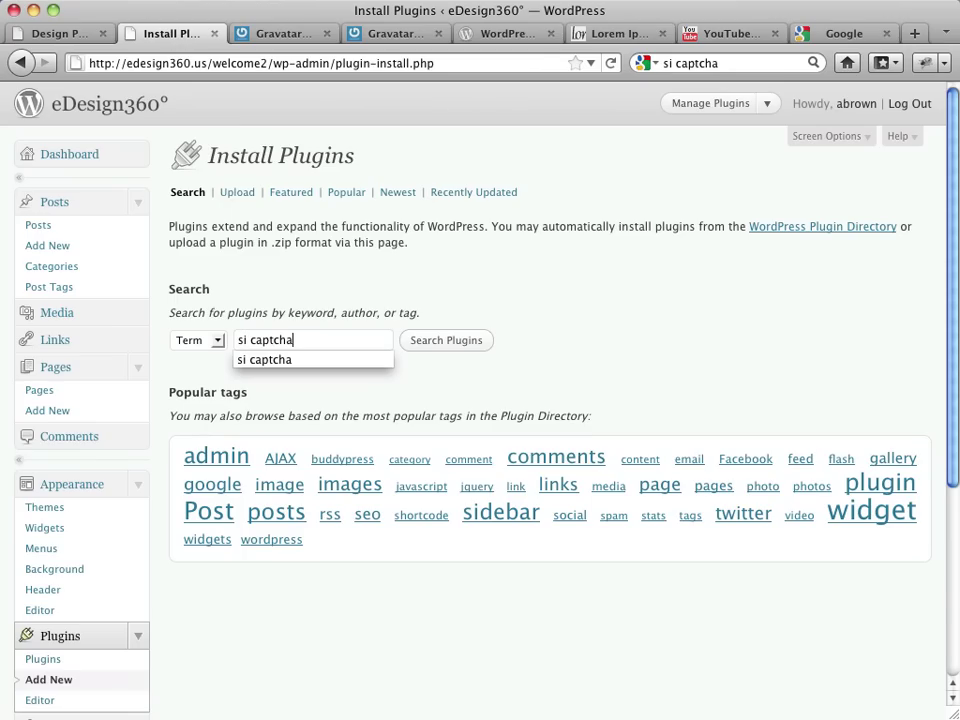
key(Return)
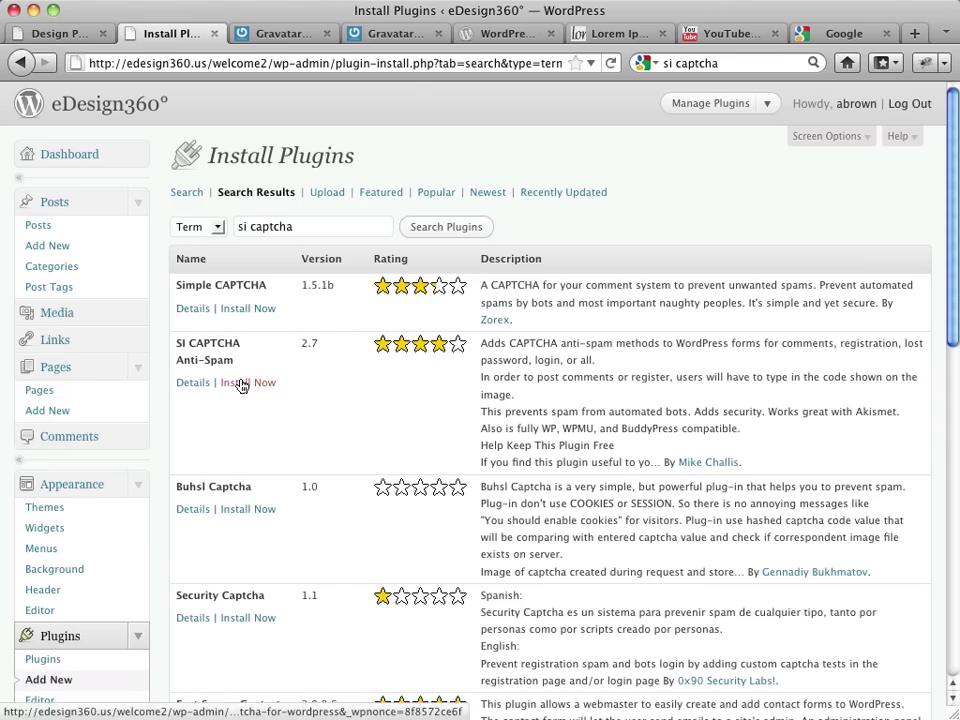
click(240, 383)
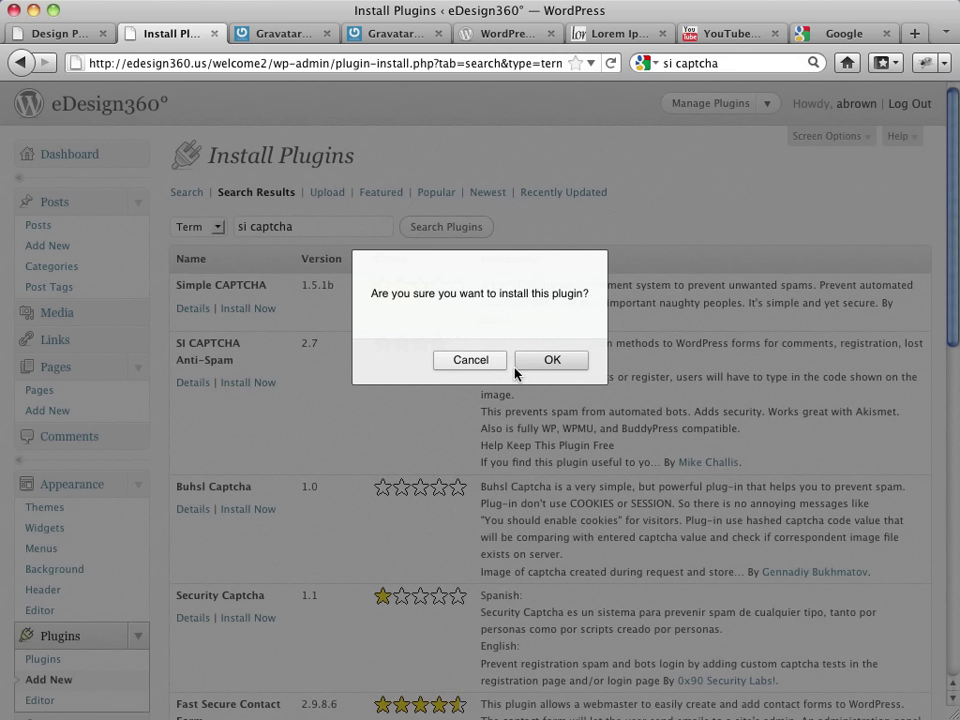
click(549, 360)
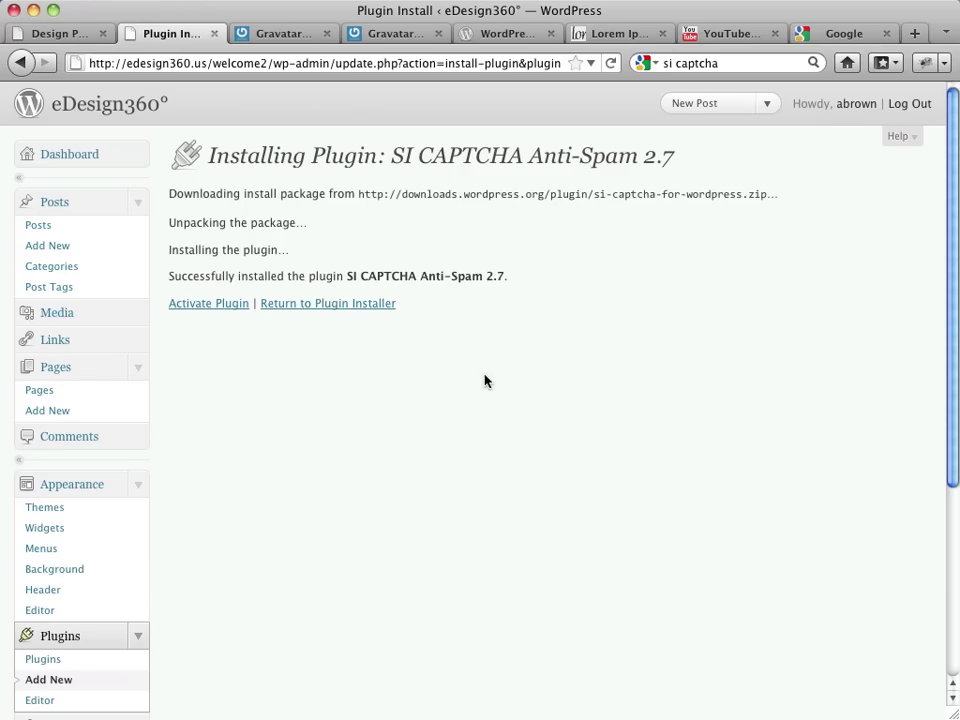
click(223, 307)
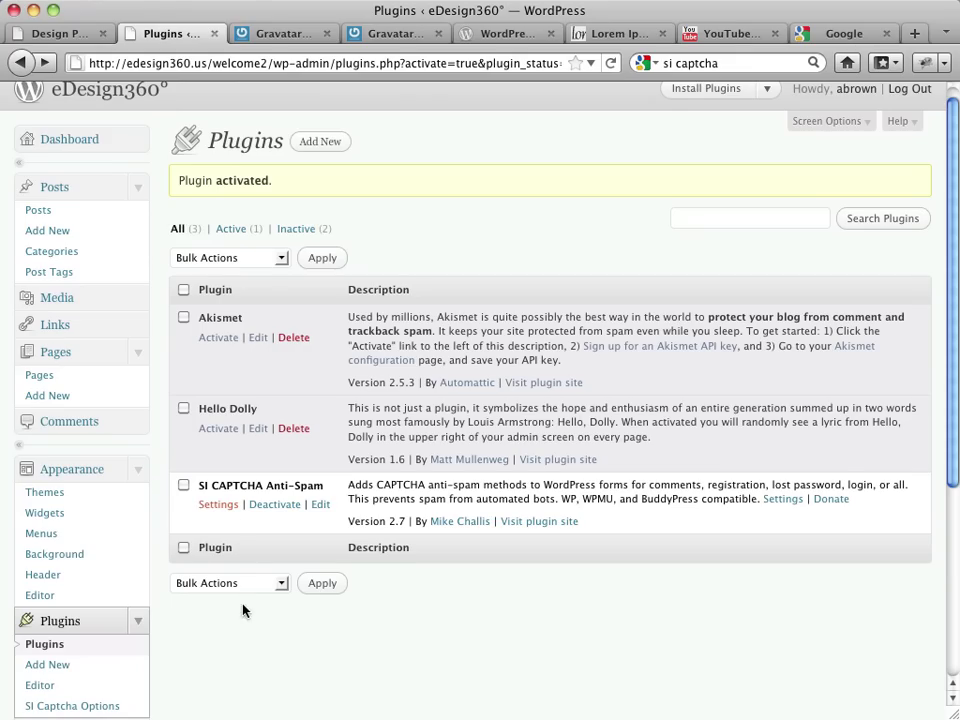
Step: In SI Captcha Options, untick 'Hide CAPTCHA for registered users' and update the options
click(225, 510)
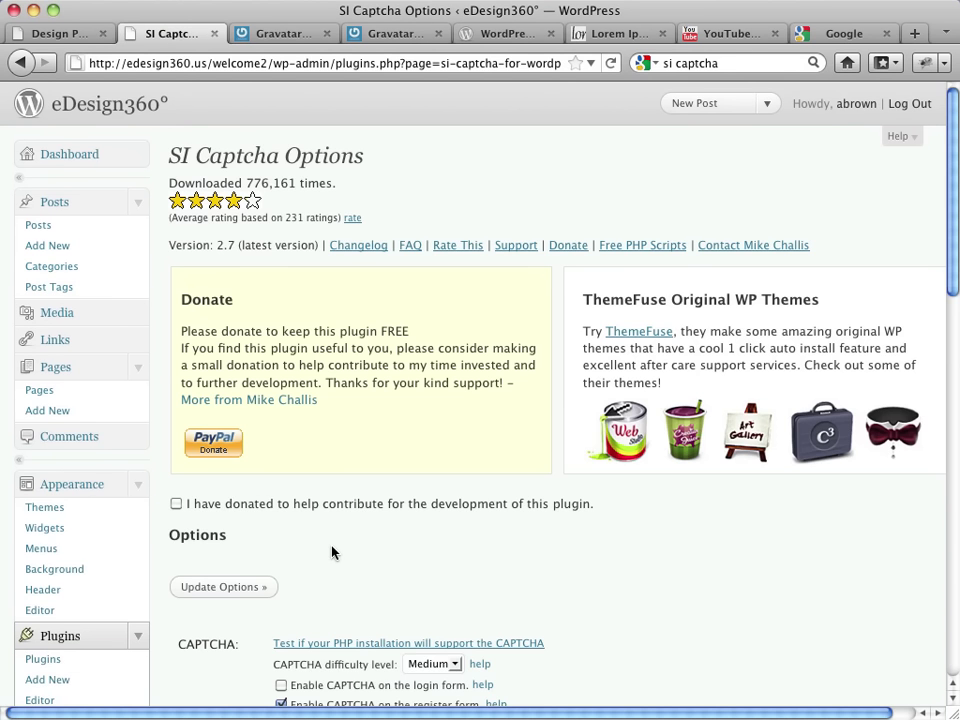
scroll(390, 544, down, 5)
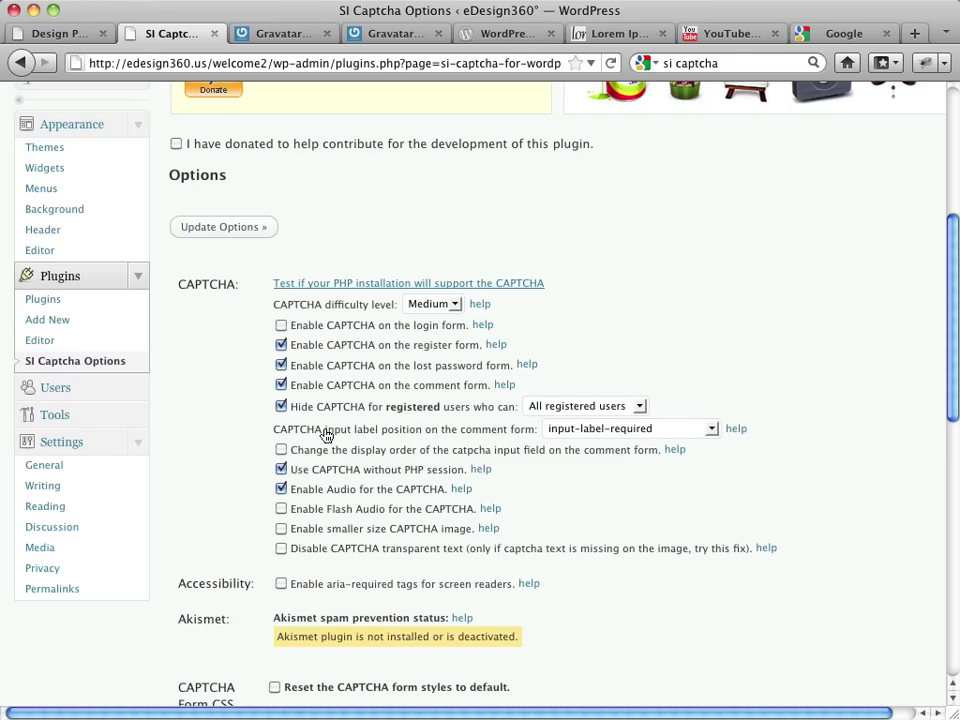
click(281, 407)
scroll(224, 415, up, 2)
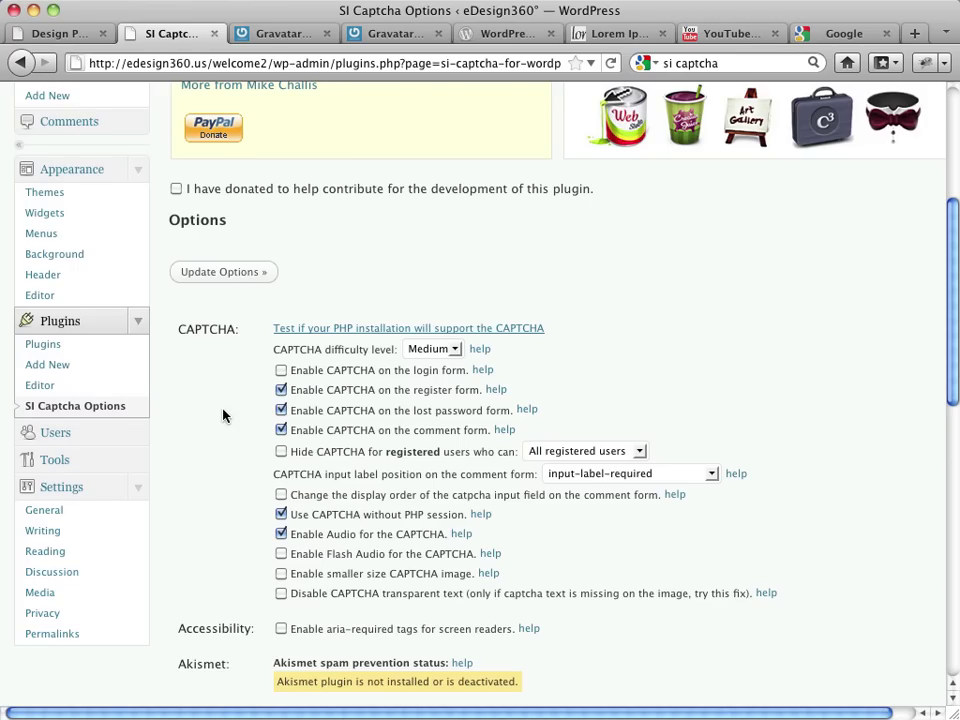
scroll(224, 415, up, 1)
click(240, 303)
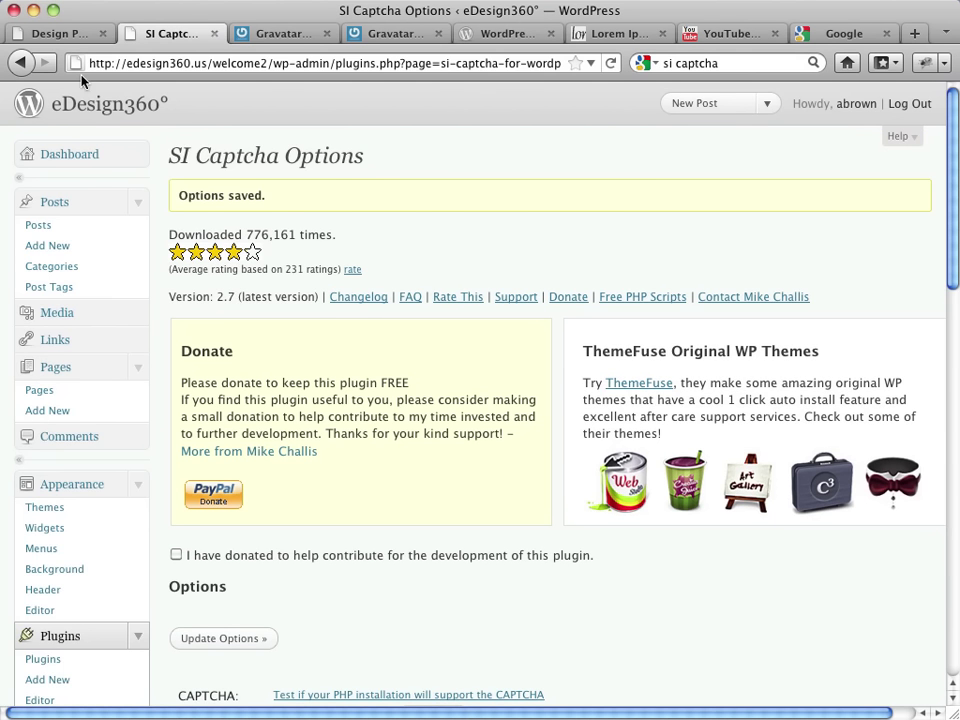
Step: Reload the published post page and scroll down to the Leave a Reply form
click(47, 30)
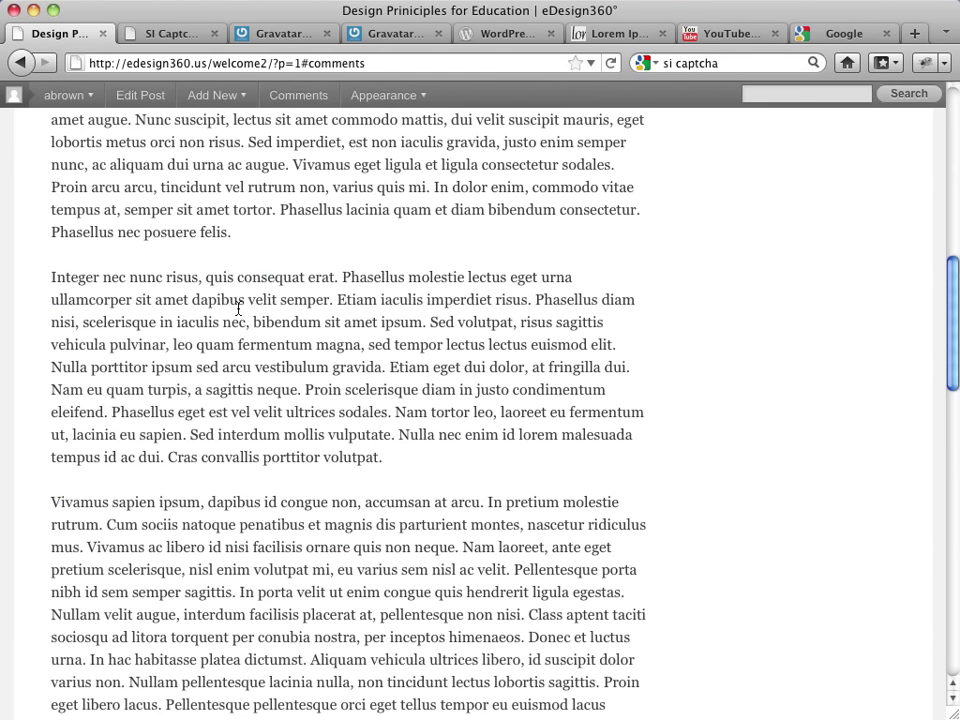
scroll(238, 310, up, 10)
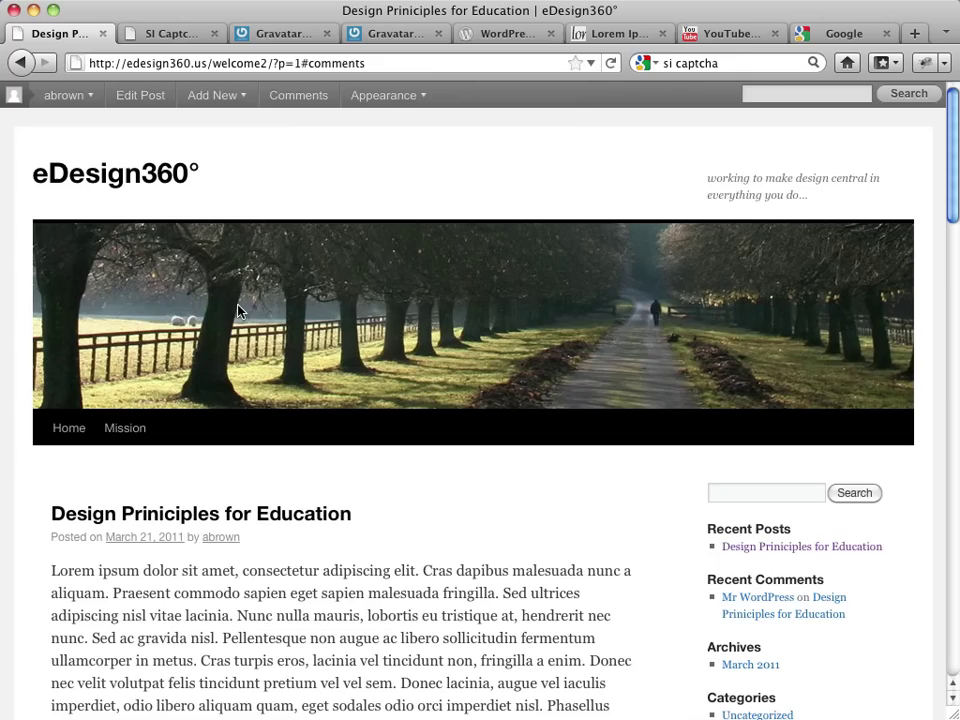
right_click(195, 471)
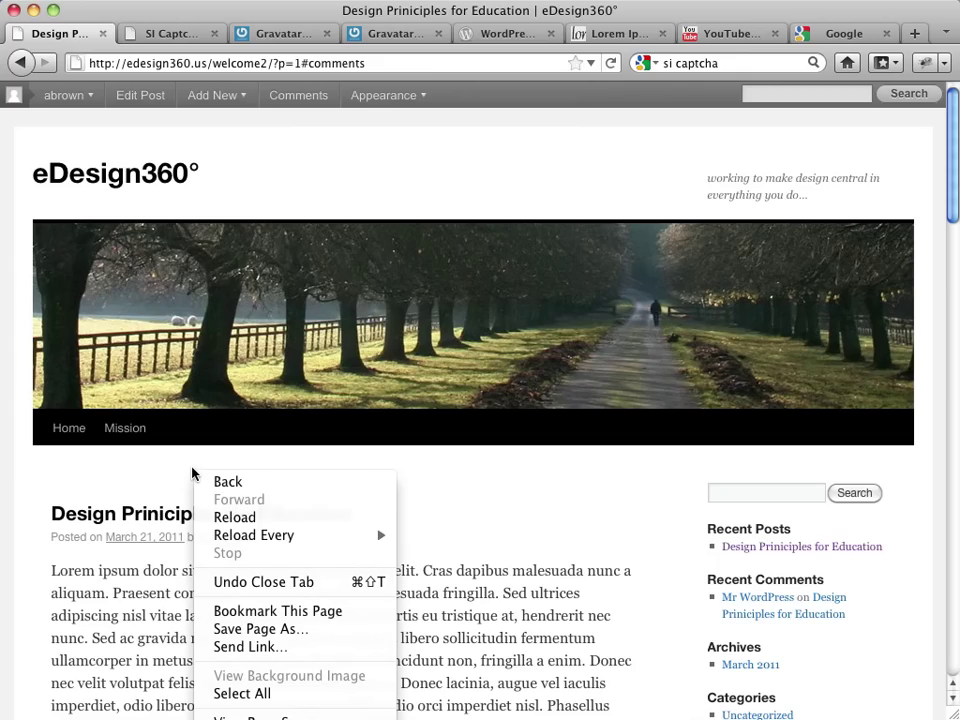
click(224, 518)
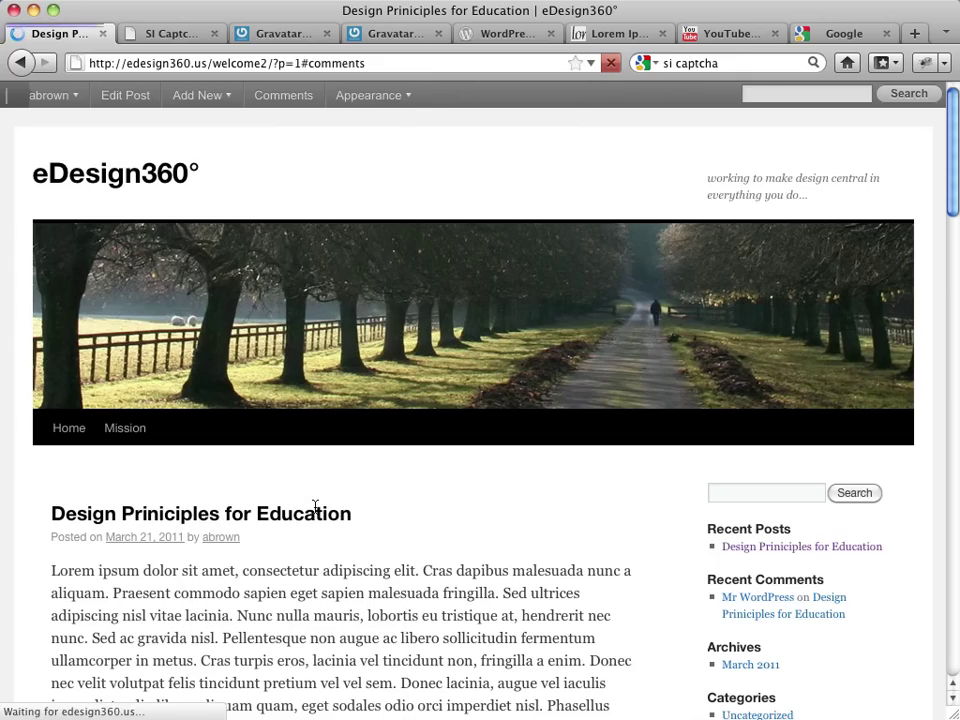
scroll(443, 517, down, 8)
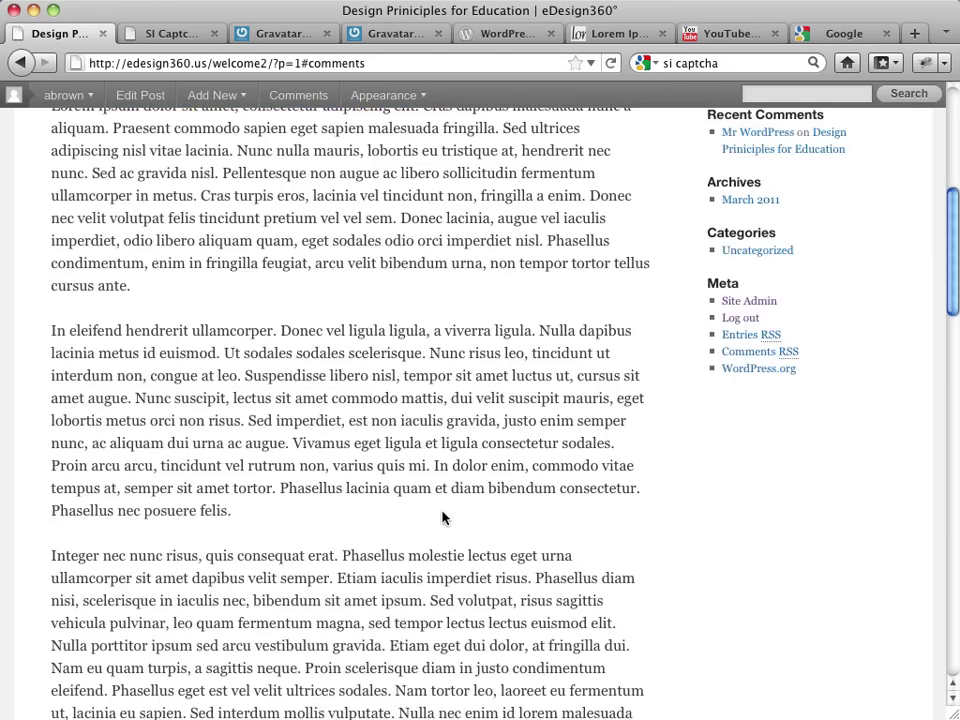
scroll(443, 517, down, 8)
scroll(443, 517, down, 5)
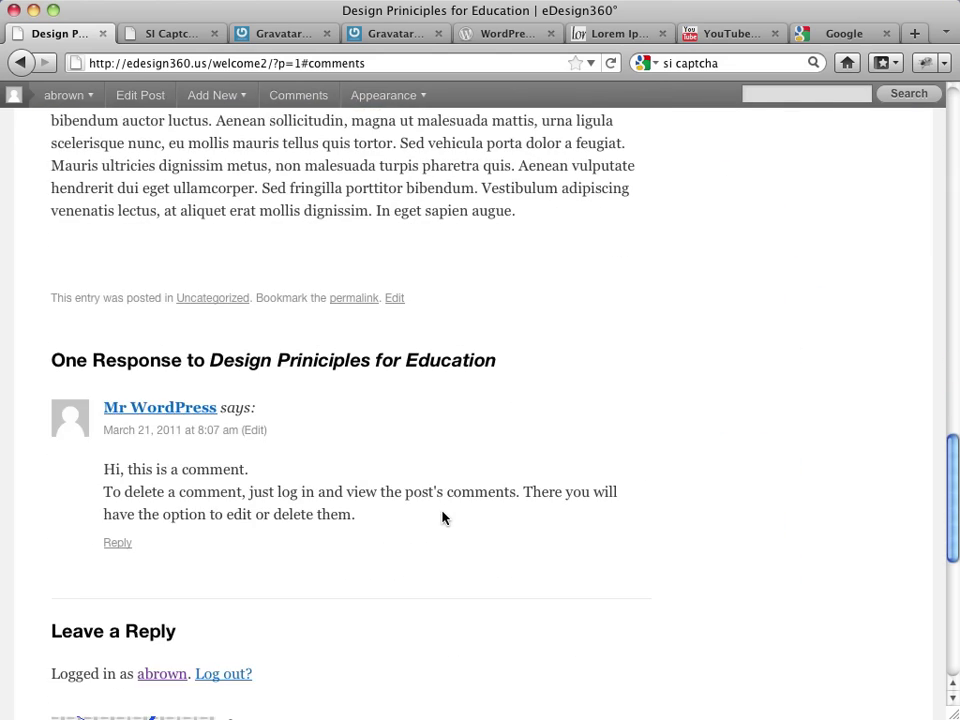
scroll(443, 517, down, 5)
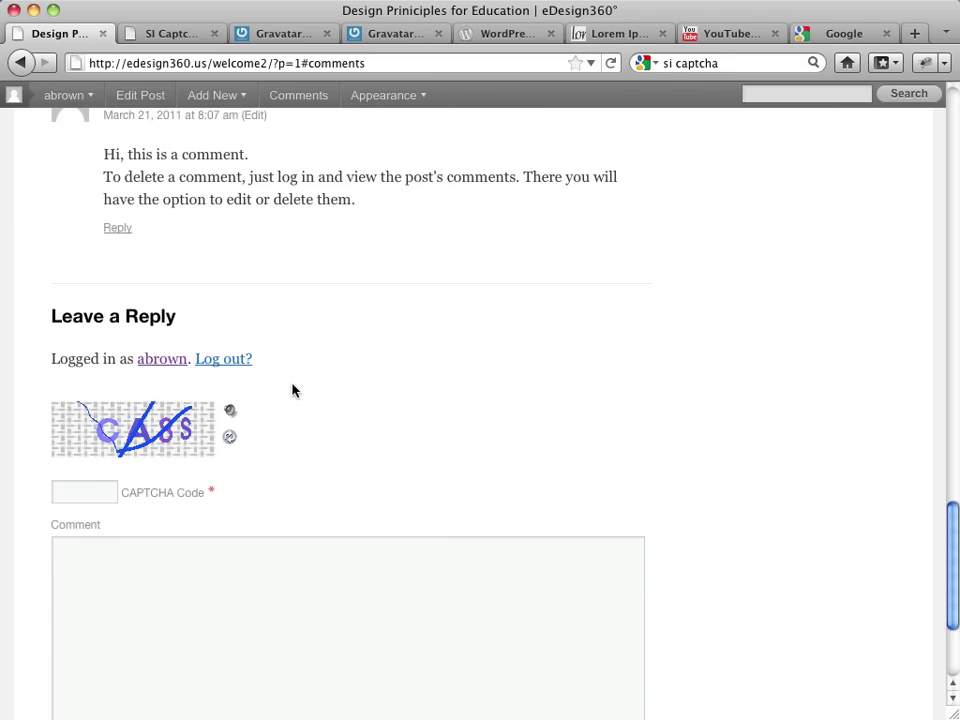
scroll(293, 390, down, 2)
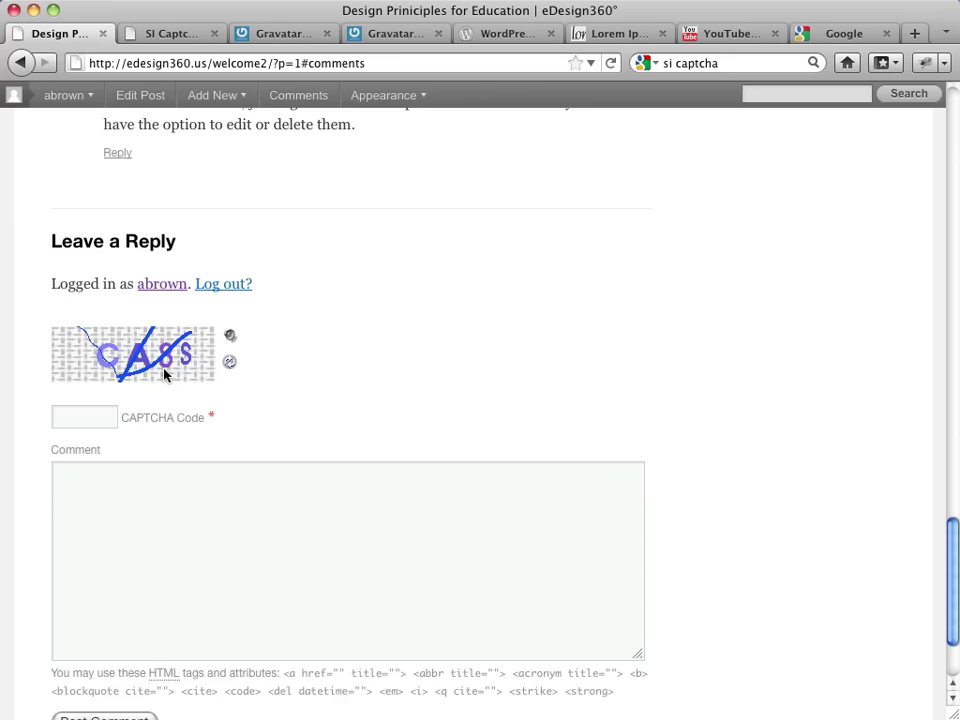
Step: Refresh the CAPTCHA image, test the code field with 'tem3', then clear it
click(228, 364)
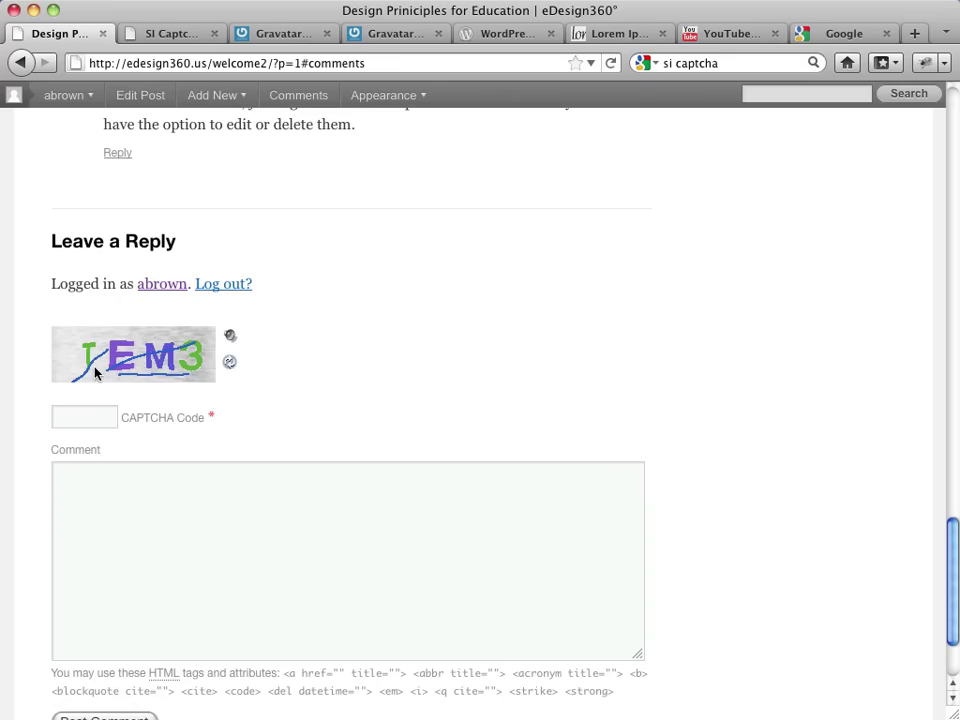
click(108, 424)
text(tem3)
click(124, 476)
drag(92, 422, 46, 418)
key(BackSpace)
scroll(321, 393, up, 15)
scroll(321, 393, up, 5)
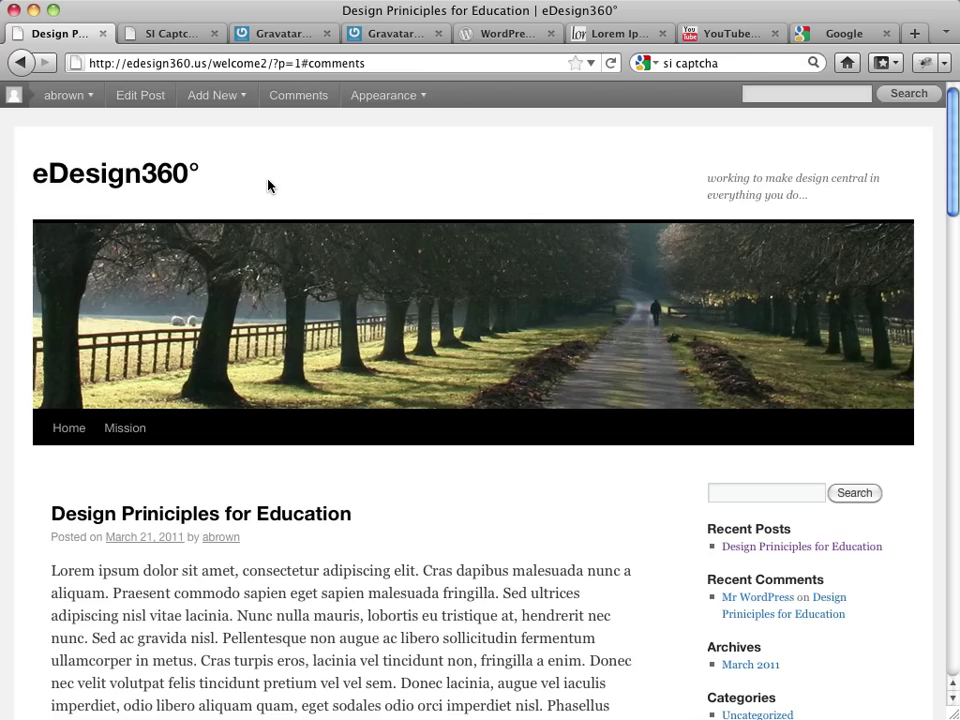
Step: Check SI Captcha Options, review the post's comment form, then switch to the Gravatar homepage
click(176, 34)
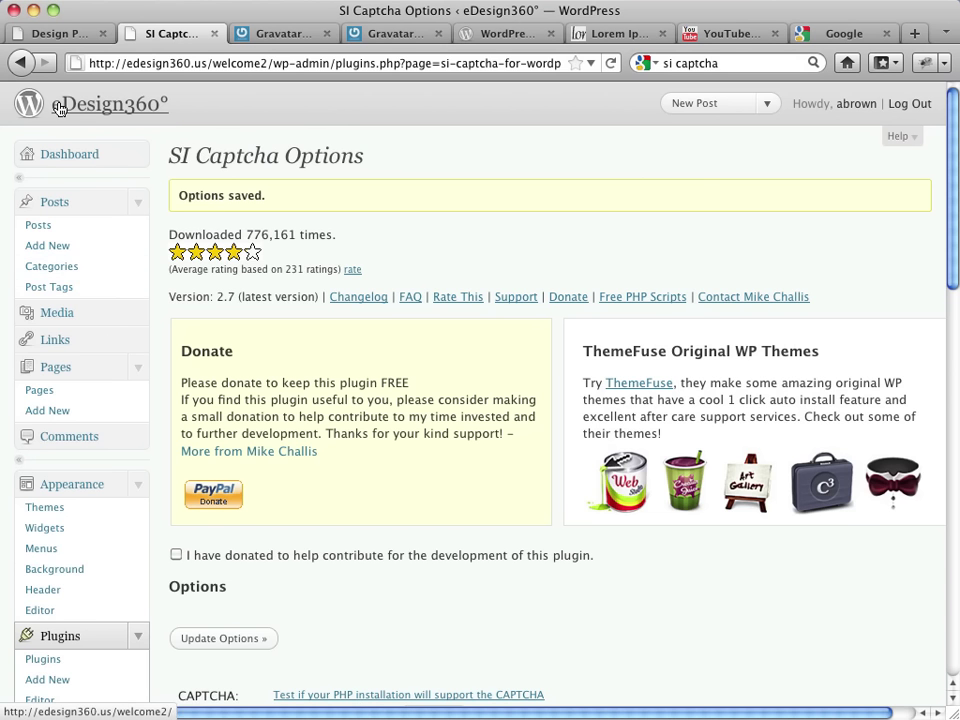
click(57, 35)
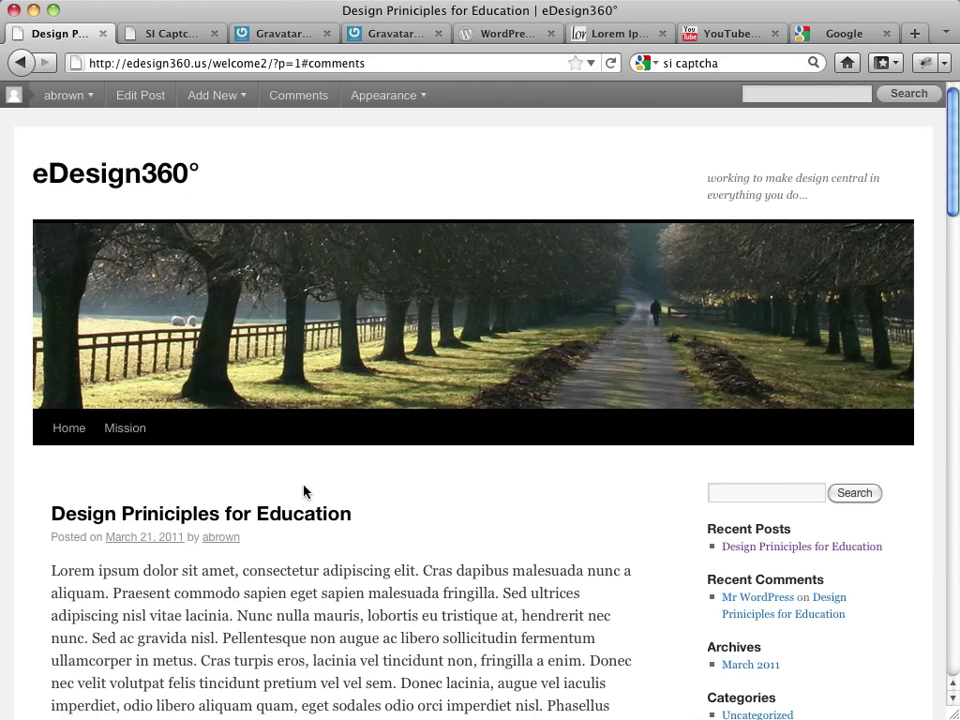
scroll(304, 487, down, 10)
scroll(304, 487, down, 20)
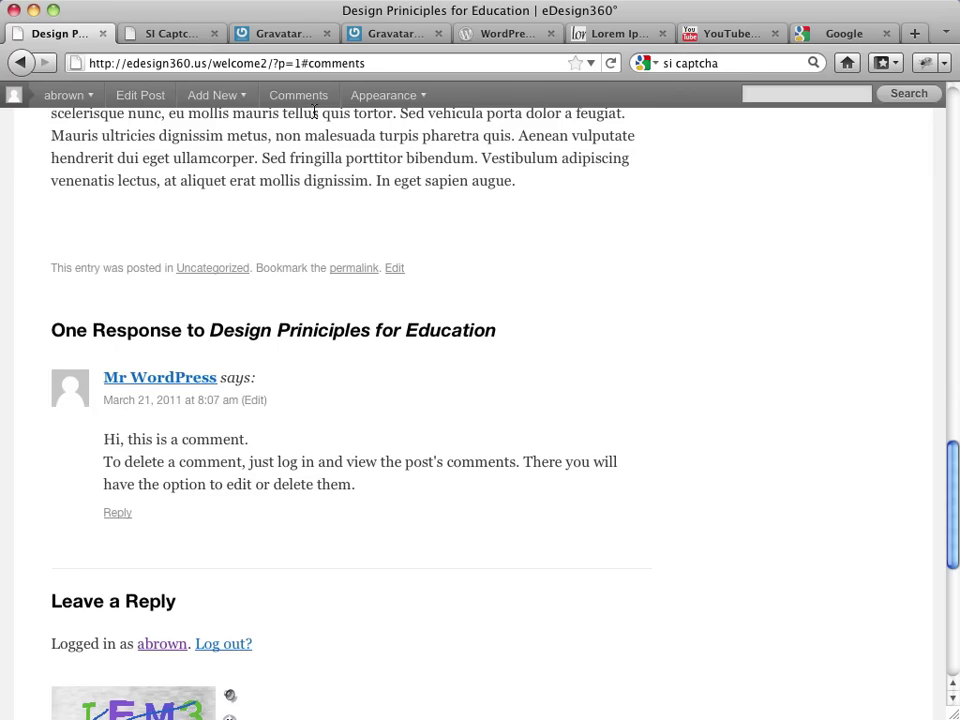
click(300, 38)
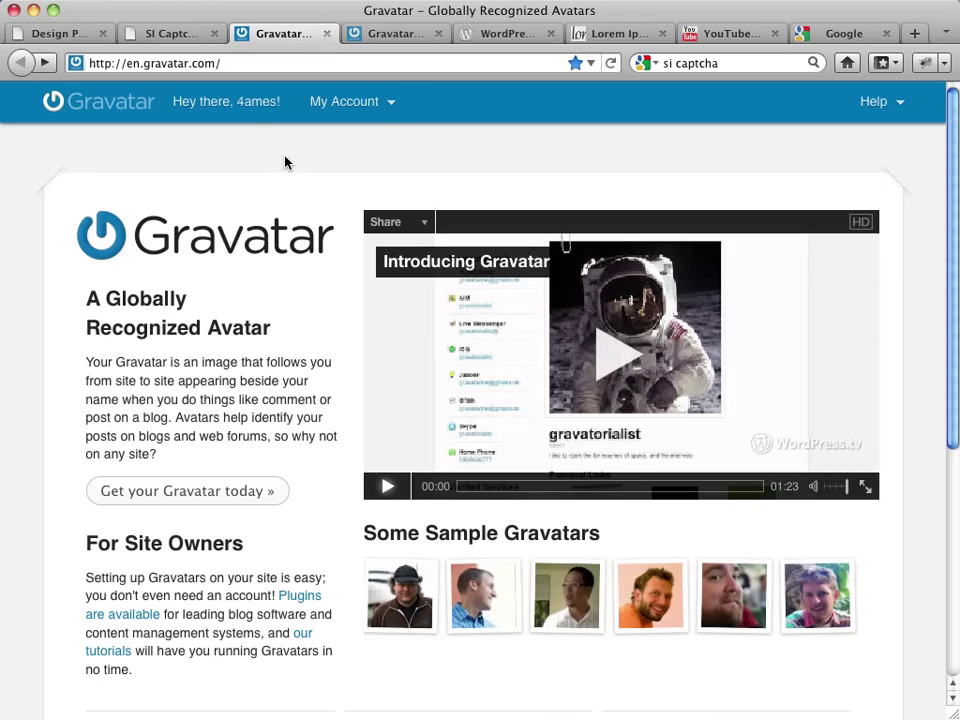
Step: Open Gravatar's My Account menu and view the one avatar under Manage Gravatars
click(386, 112)
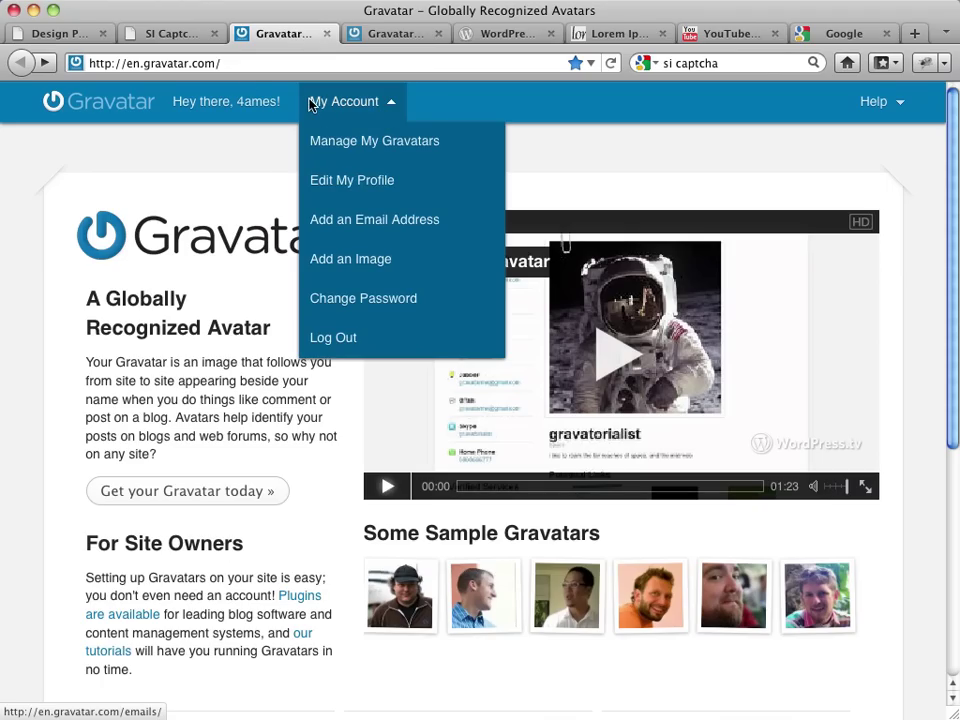
click(333, 255)
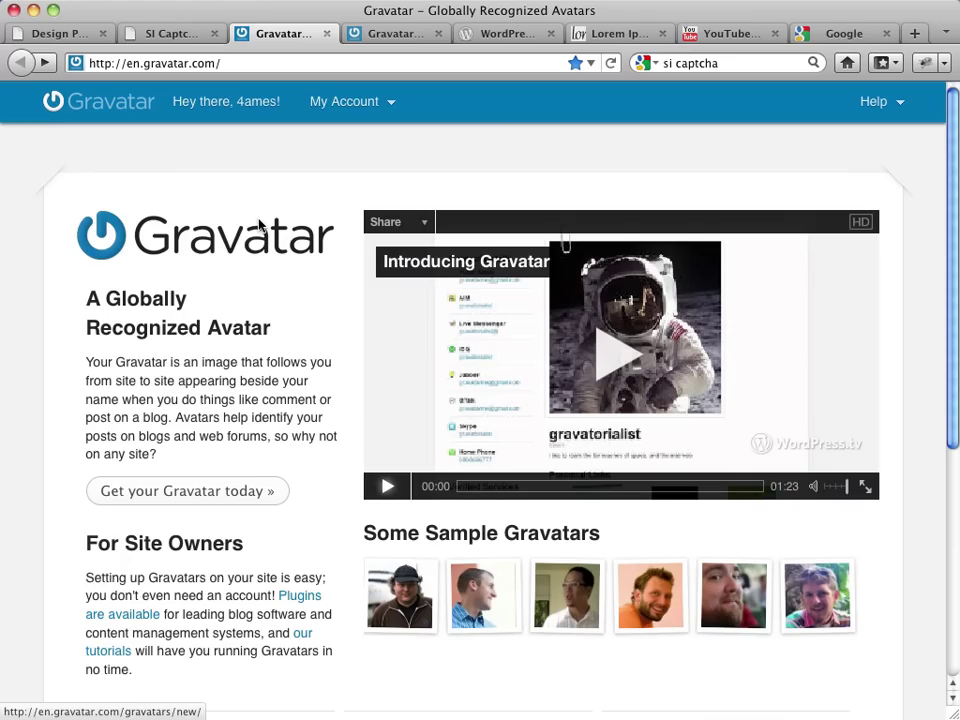
click(334, 104)
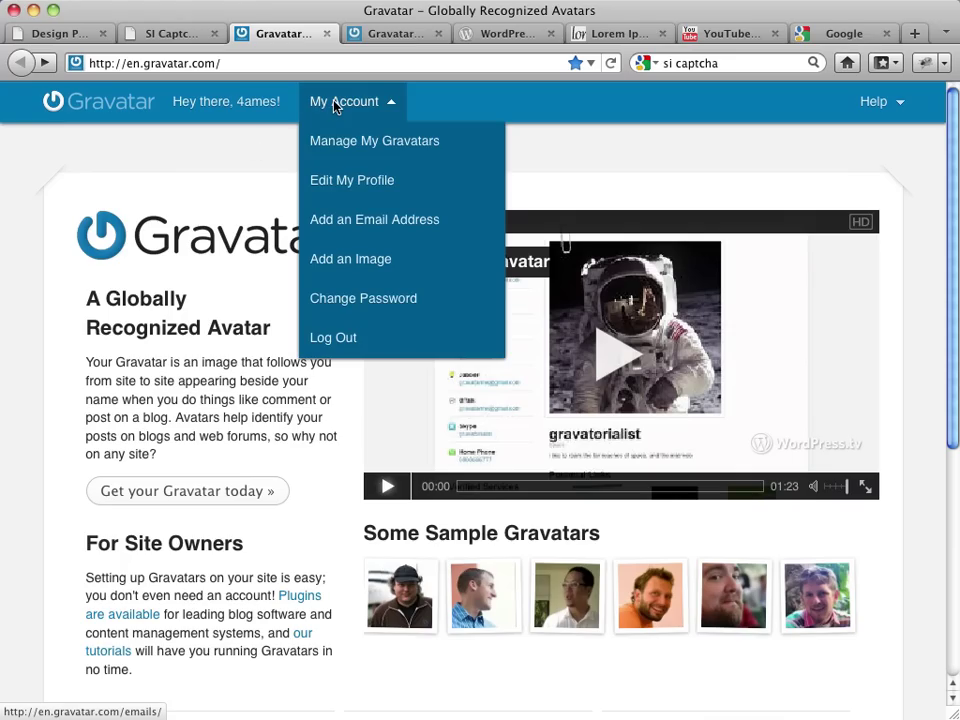
click(397, 36)
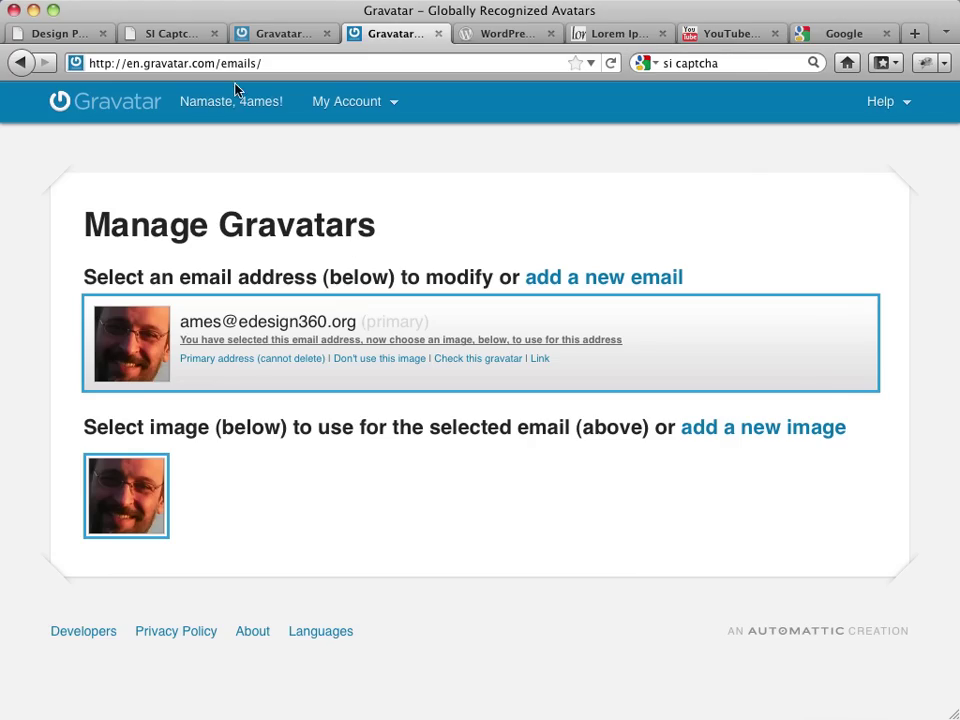
click(176, 38)
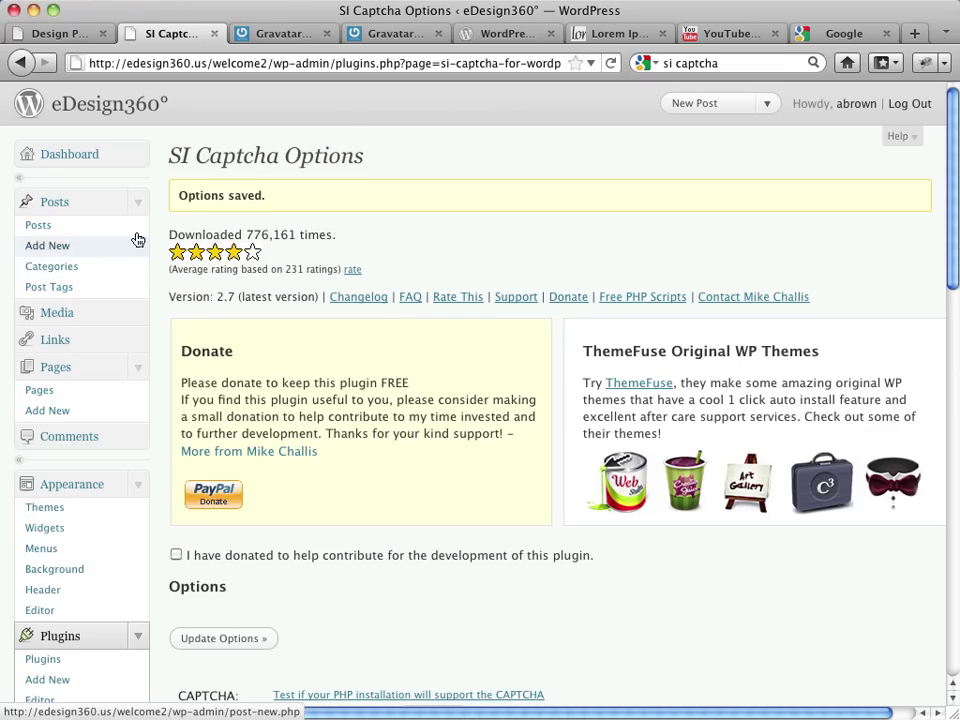
Step: Open 'Design Principles for Education' from the Posts list in the editor and scroll through its body
click(80, 232)
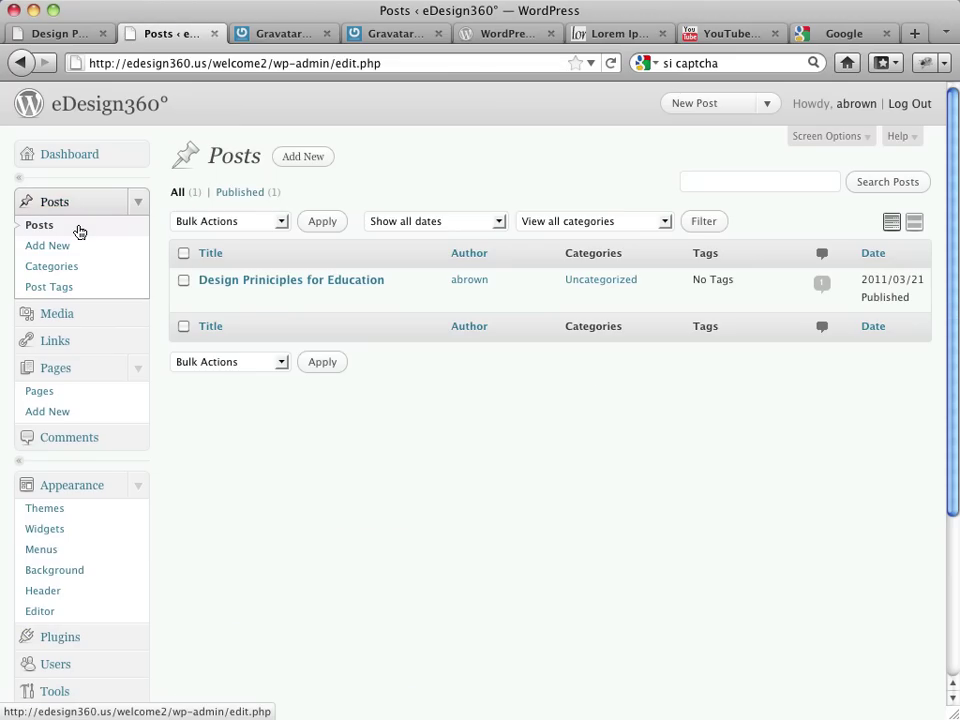
click(77, 378)
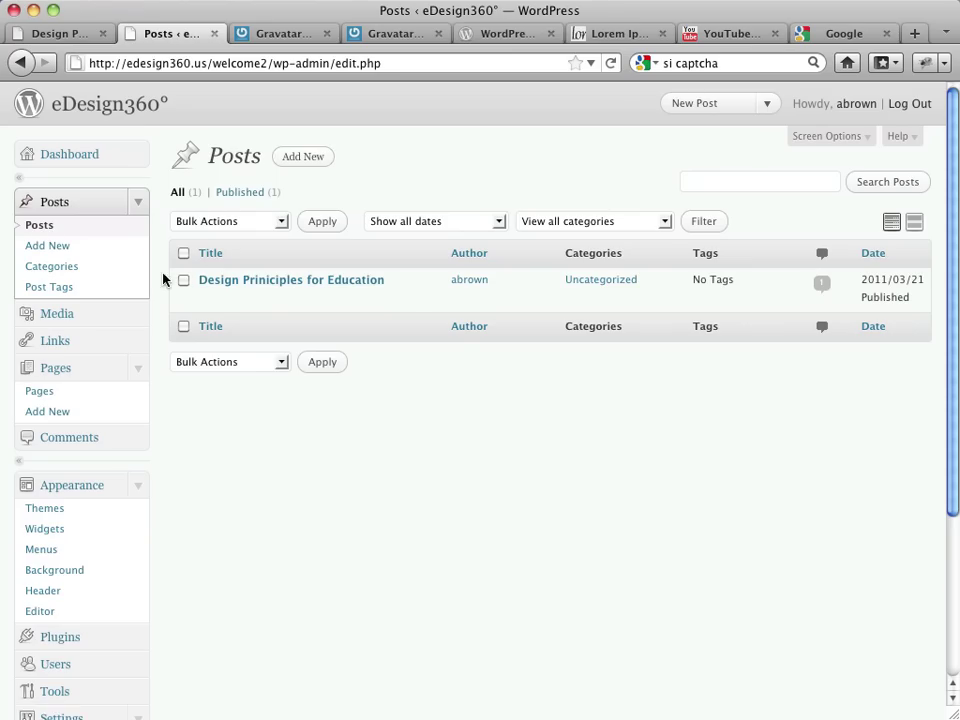
mouse_move(268, 287)
click(209, 306)
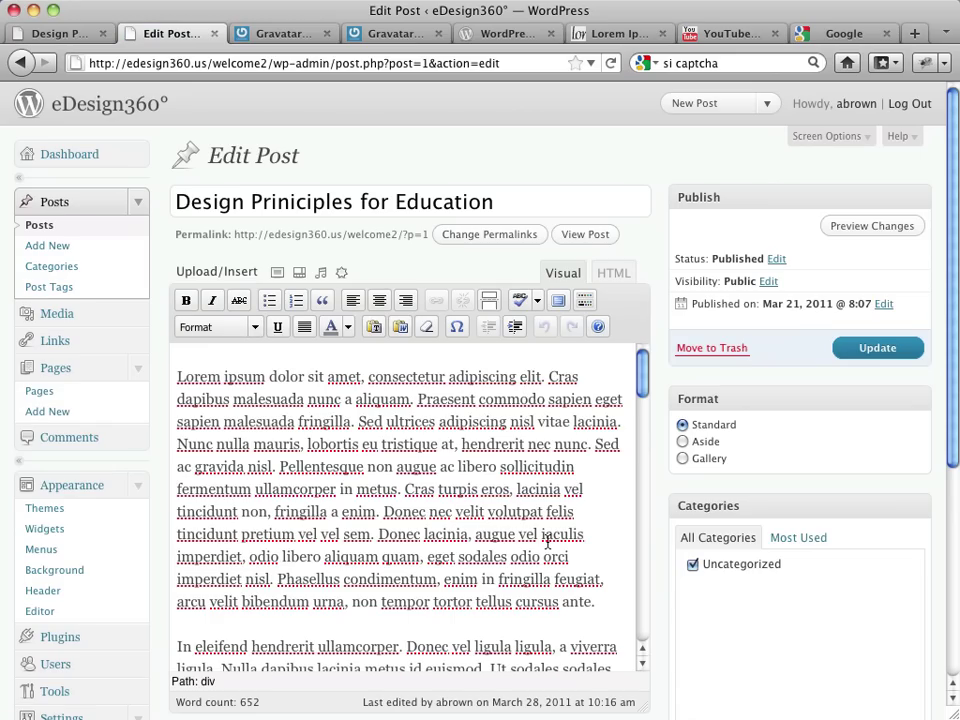
scroll(547, 541, down, 3)
scroll(547, 541, up, 3)
scroll(547, 541, down, 2)
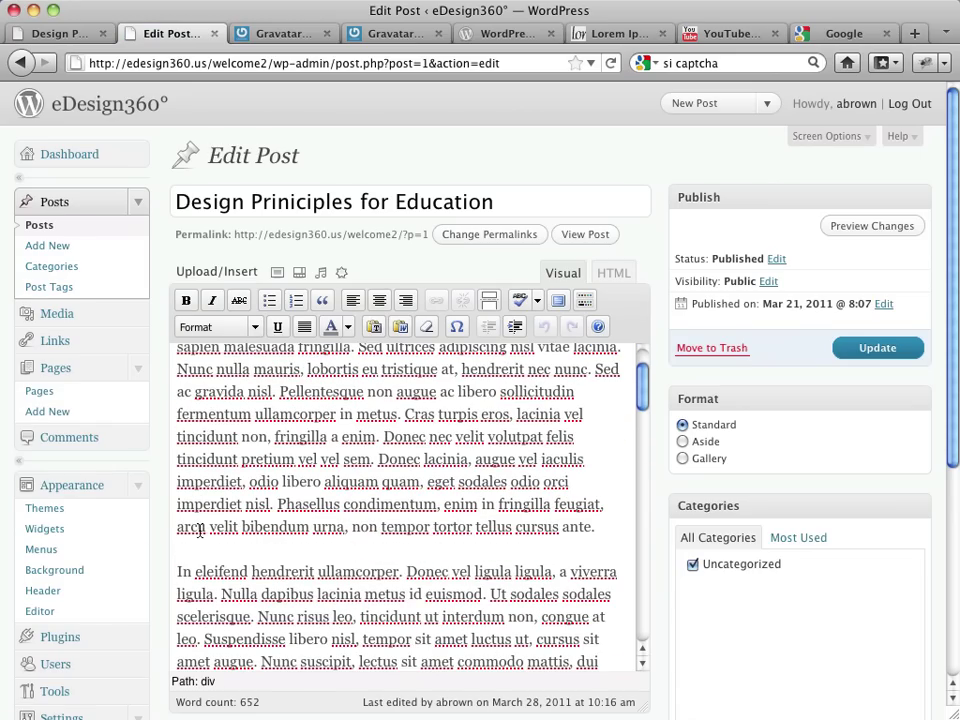
scroll(122, 538, down, 4)
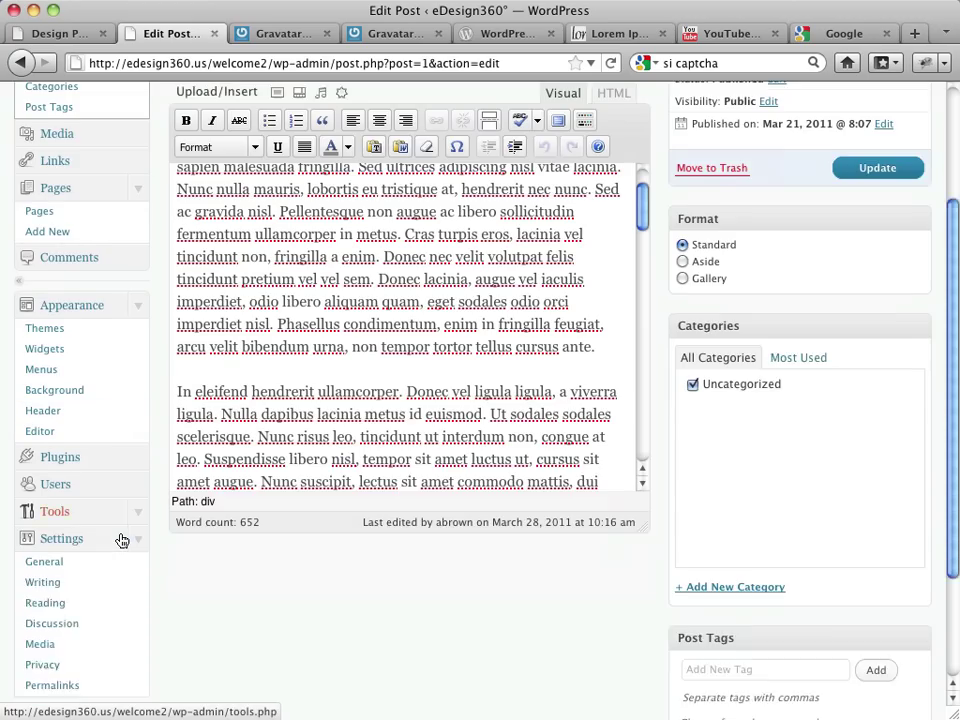
scroll(122, 540, down, 3)
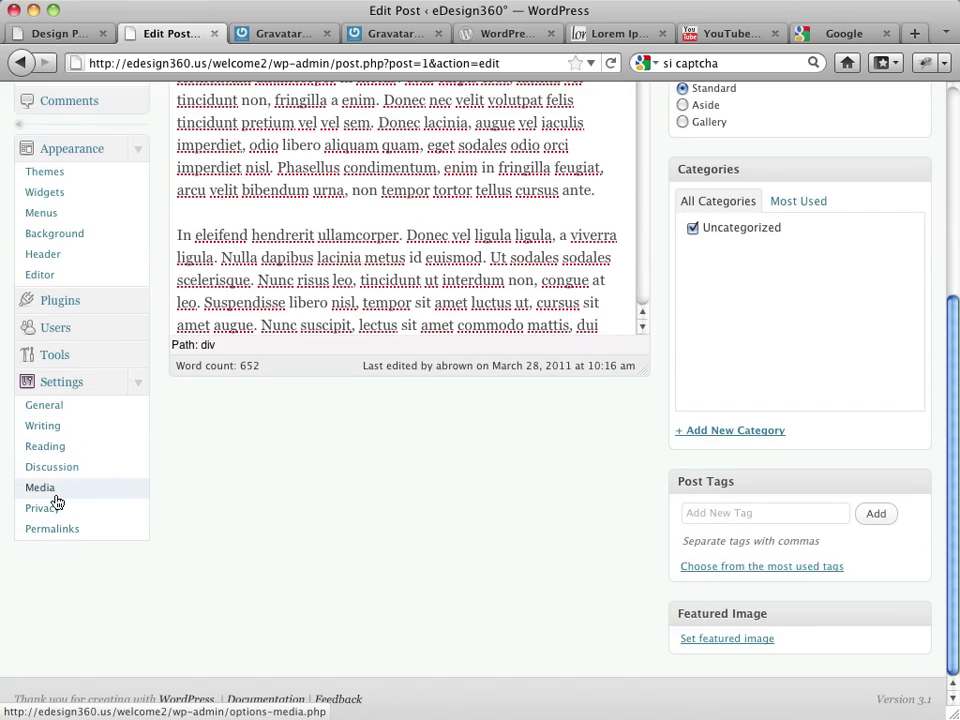
Step: Confirm the Auto-embeds box is ticked in Settings > Media, then return to the Posts list
click(47, 499)
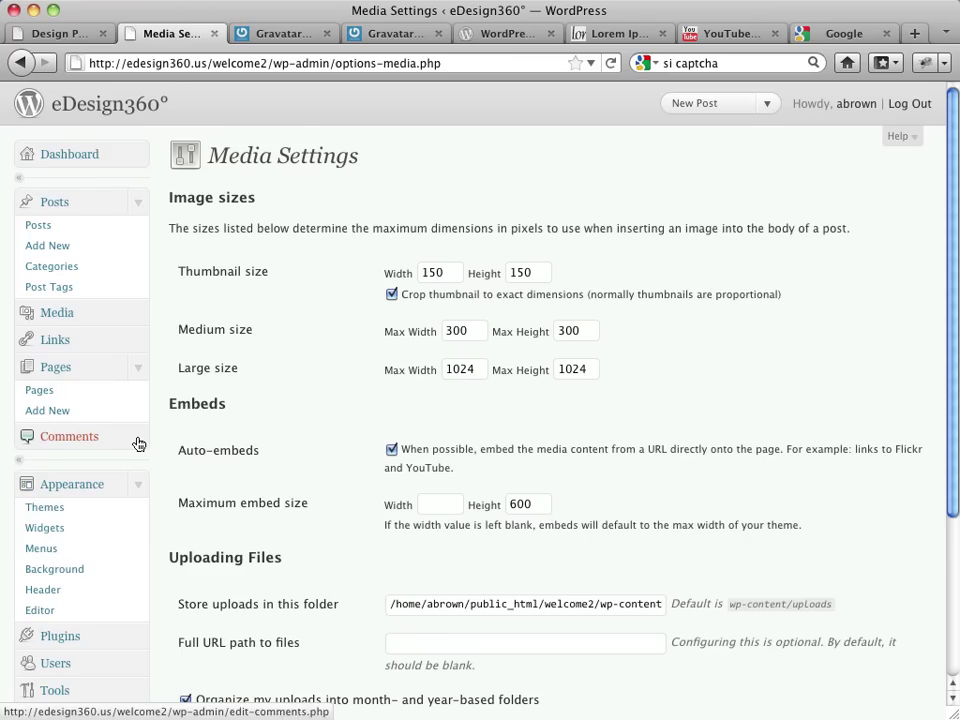
scroll(314, 352, down, 3)
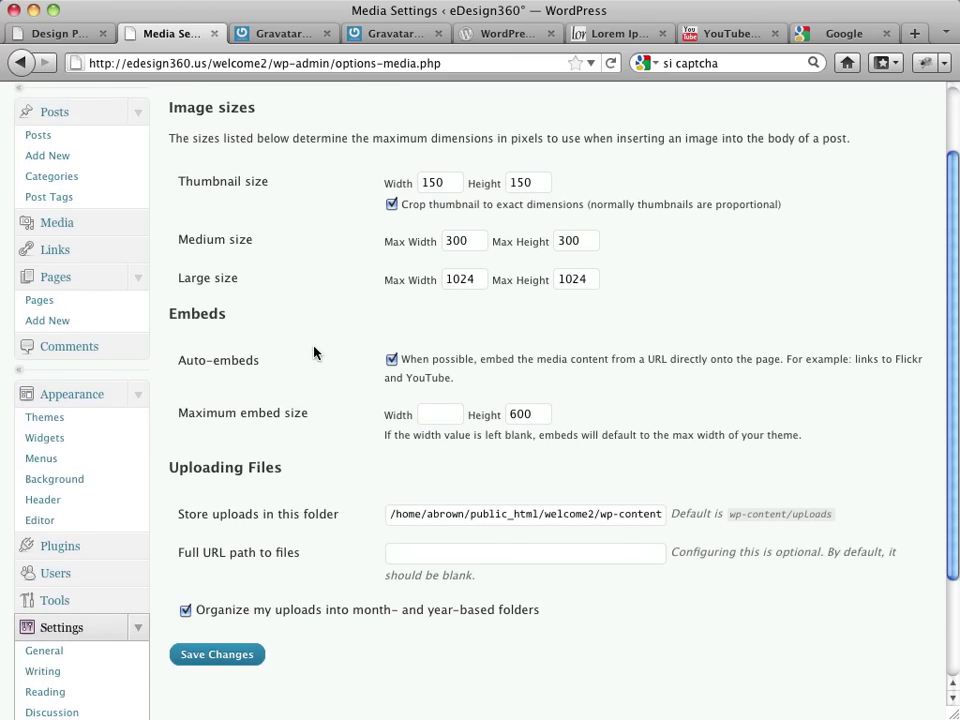
scroll(314, 352, up, 1)
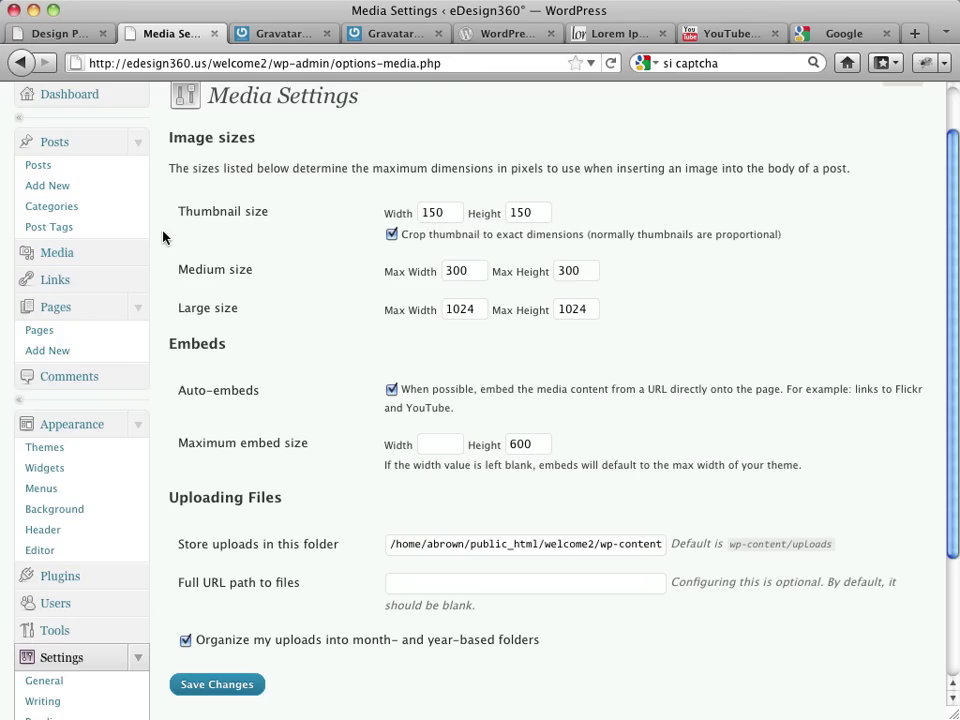
click(58, 168)
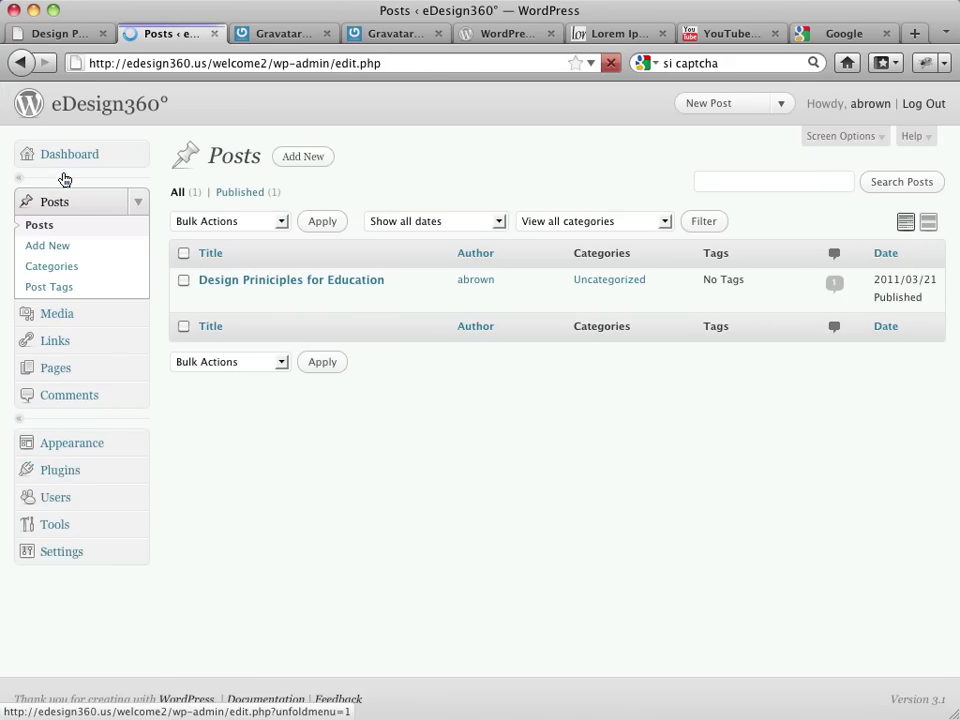
Step: Edit the post and add an empty paragraph after the first paragraph ending 'cursus ante.'
click(208, 302)
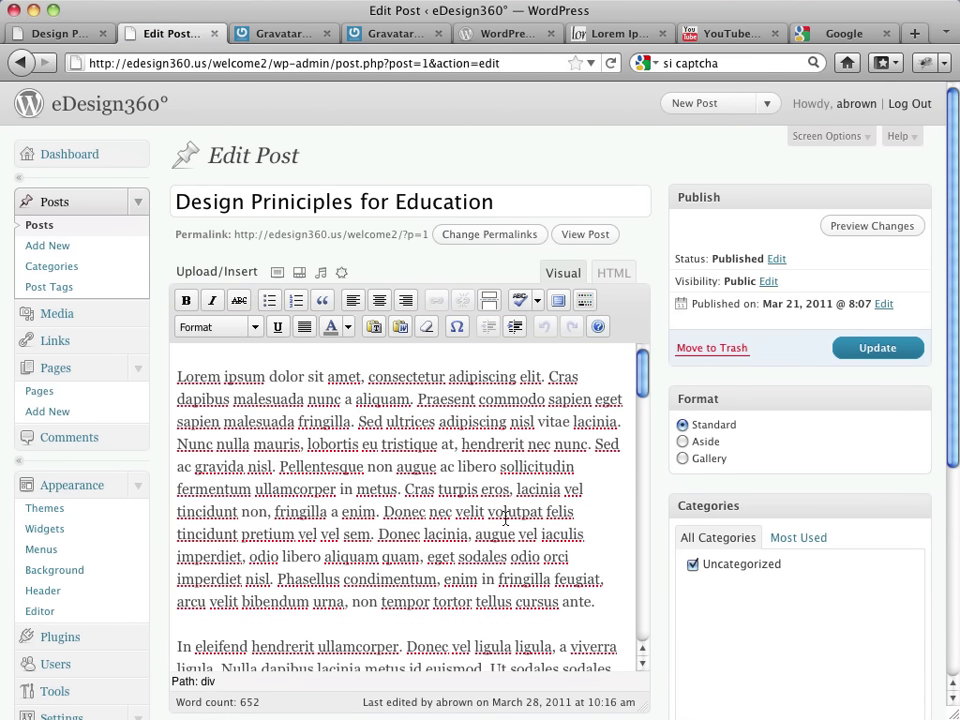
scroll(508, 551, down, 3)
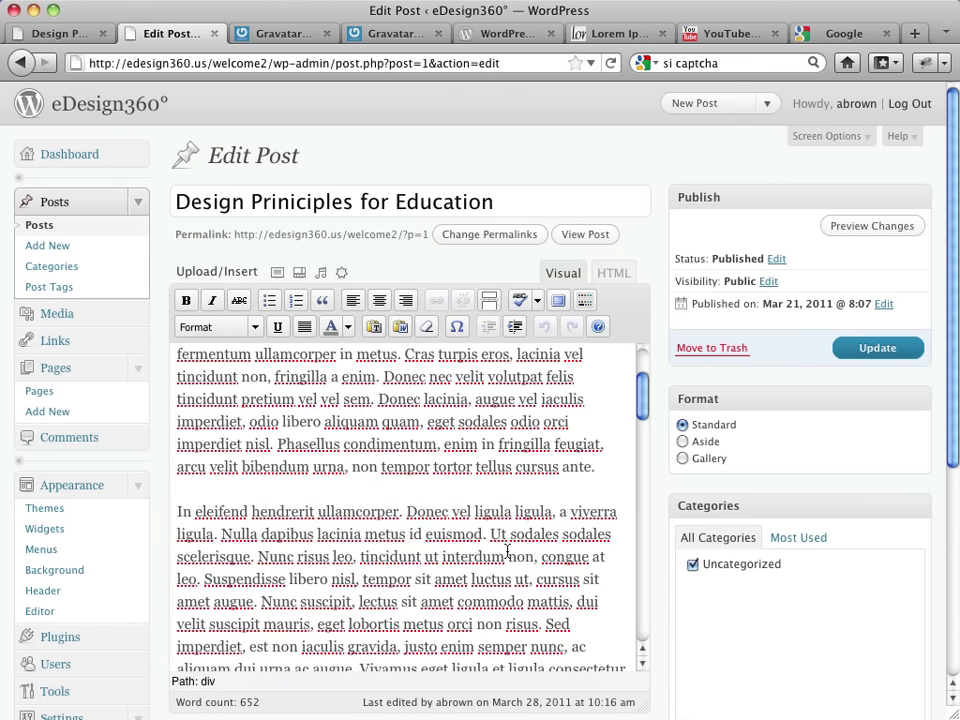
click(606, 474)
key(Return)
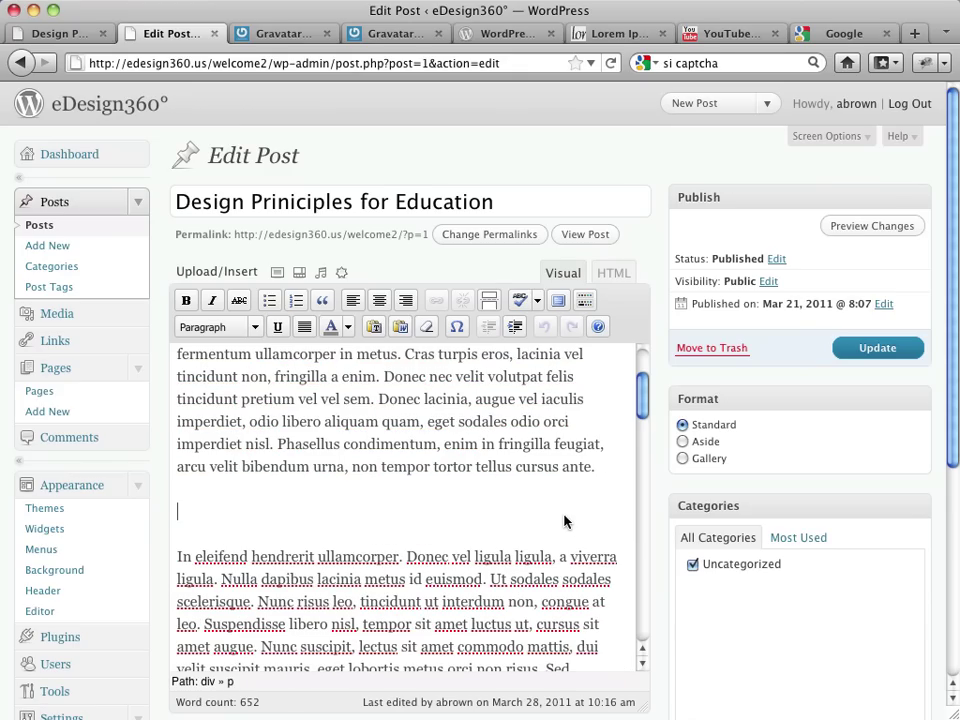
click(714, 34)
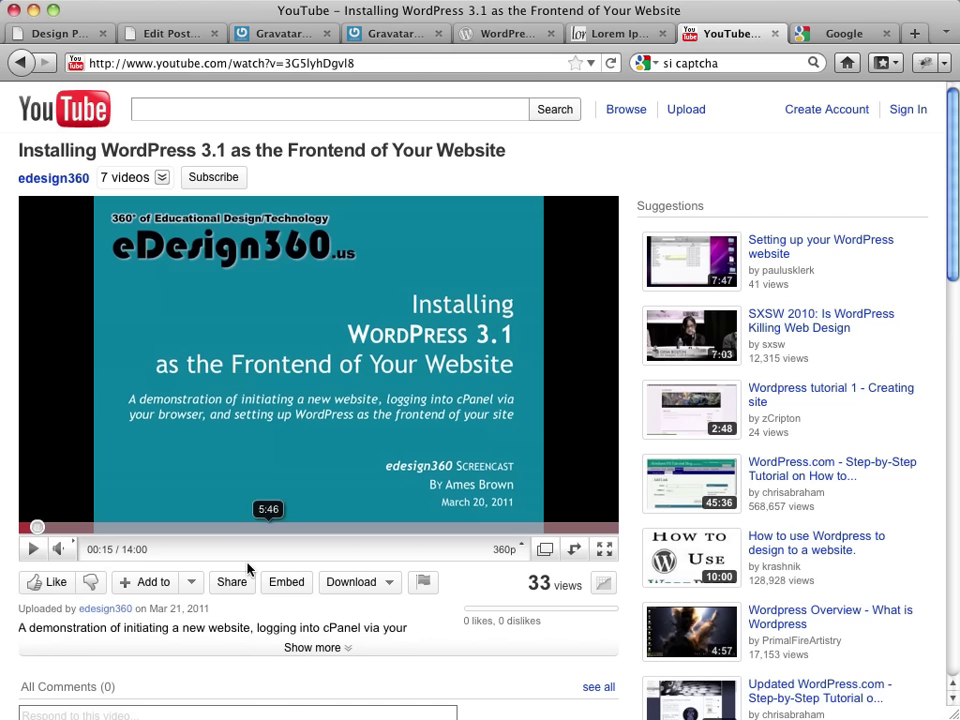
Step: Copy the YouTube video's share link, then return to the Edit Post screen
click(230, 582)
key(super+c)
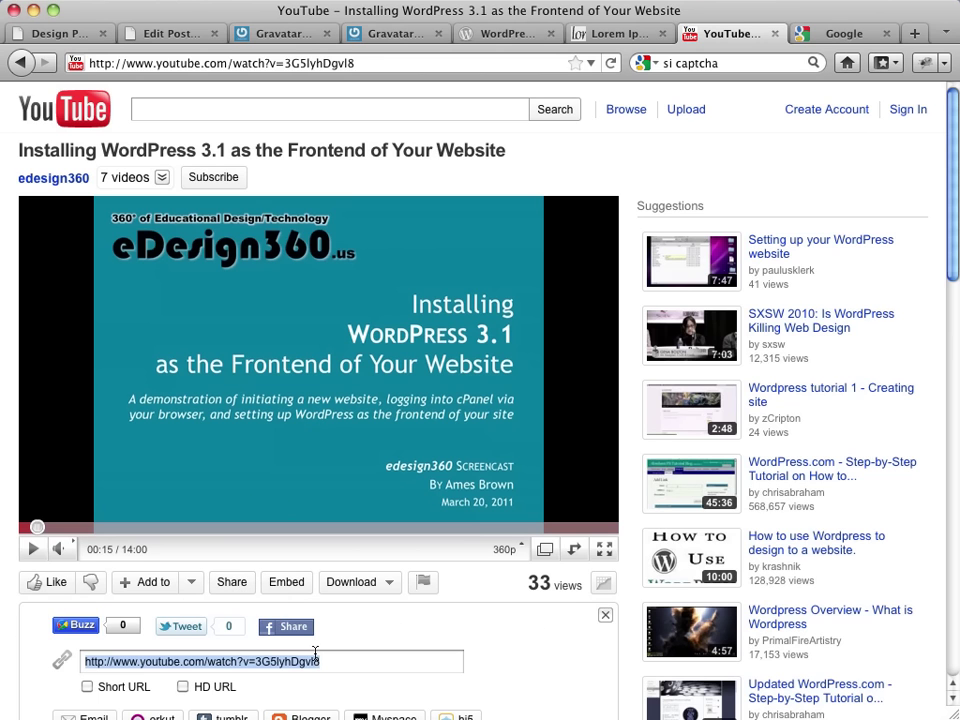
click(300, 663)
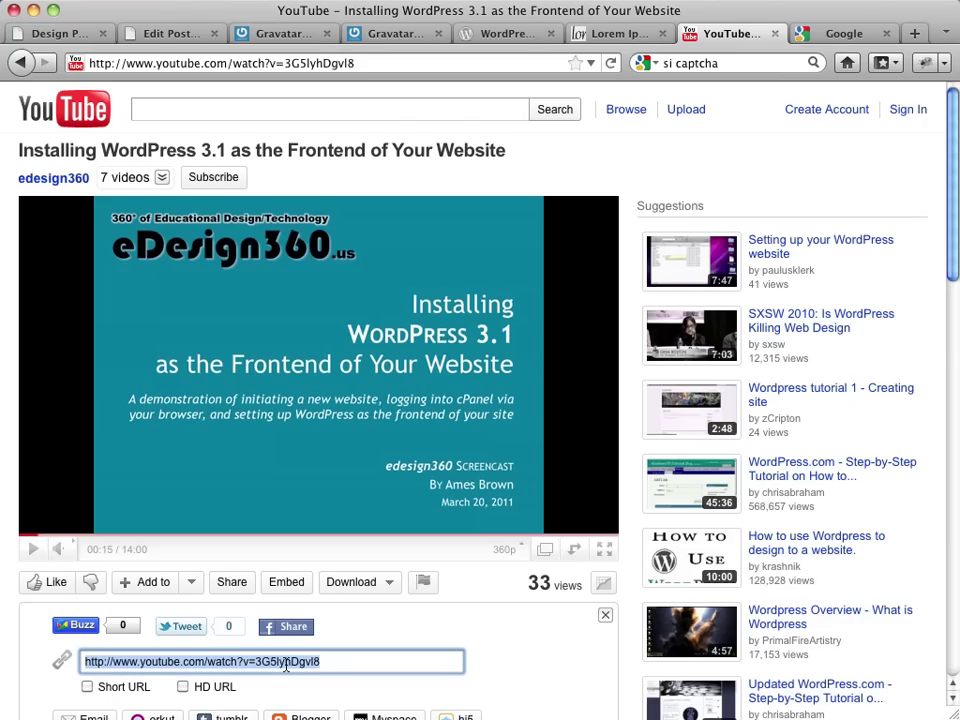
right_click(286, 665)
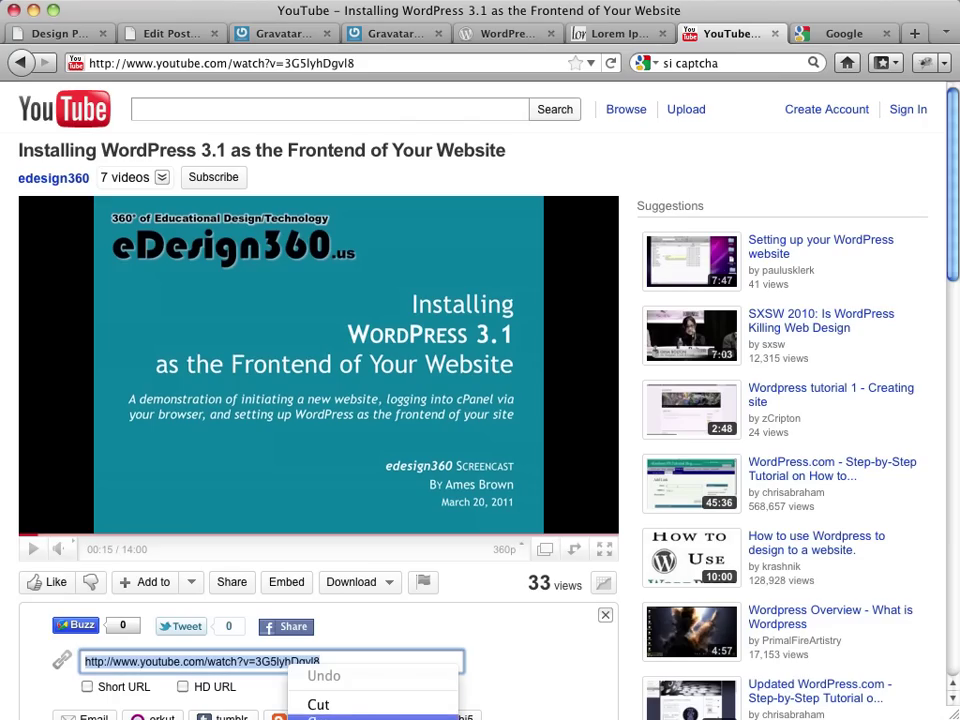
click(318, 716)
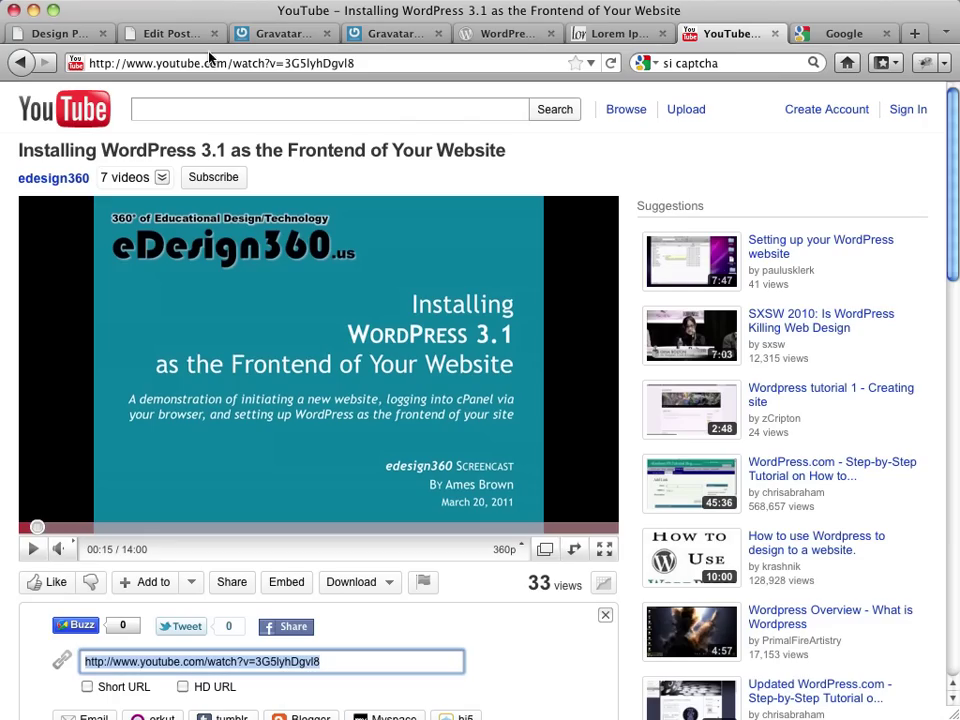
click(177, 38)
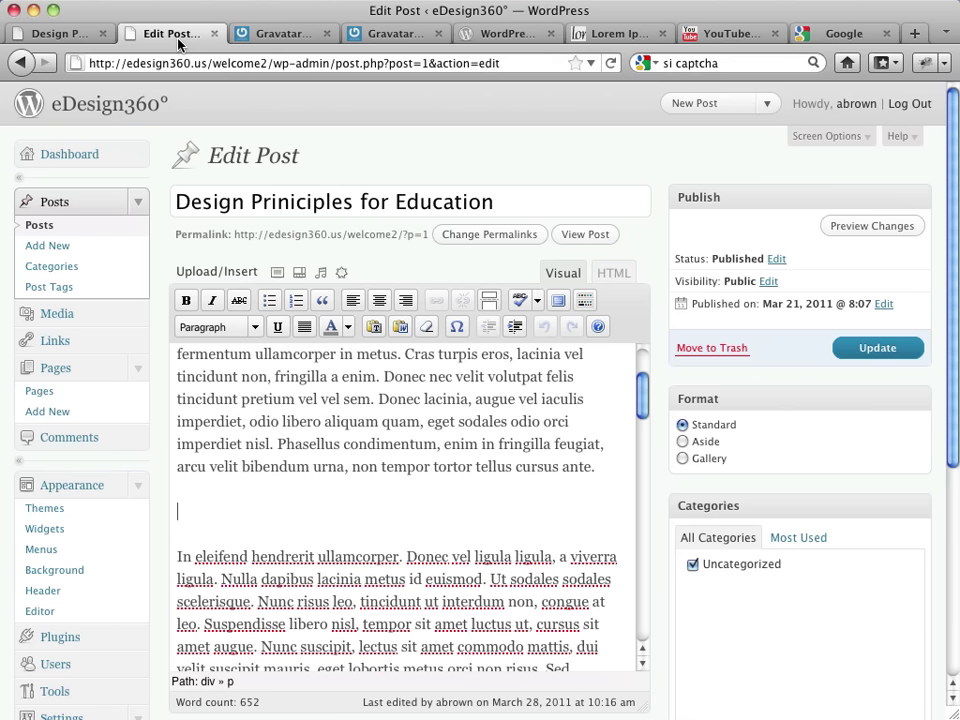
right_click(202, 511)
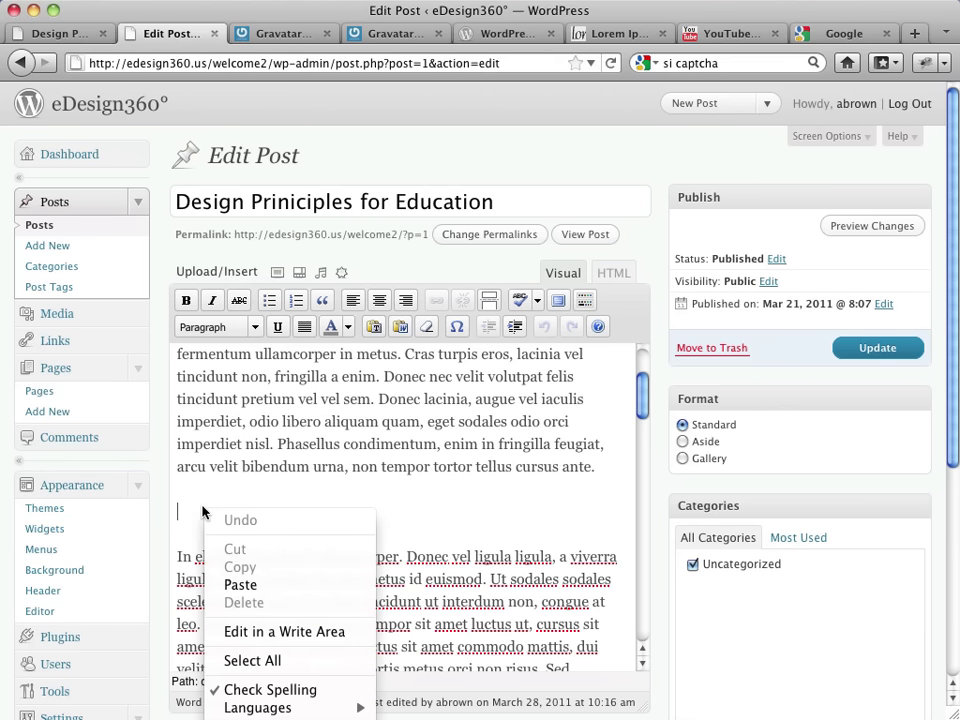
click(240, 585)
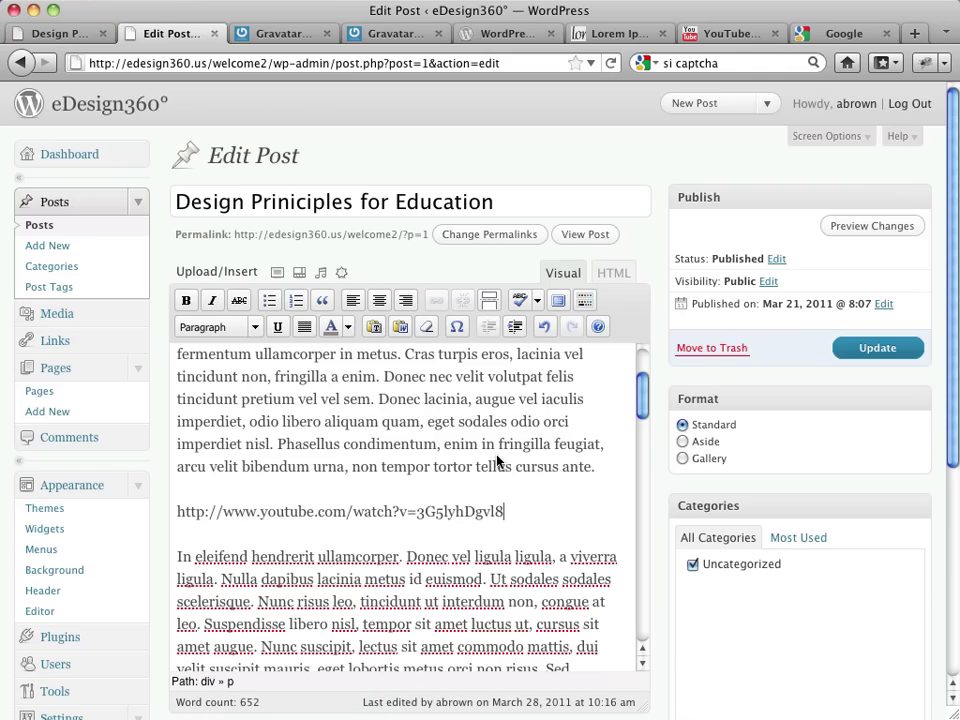
click(855, 357)
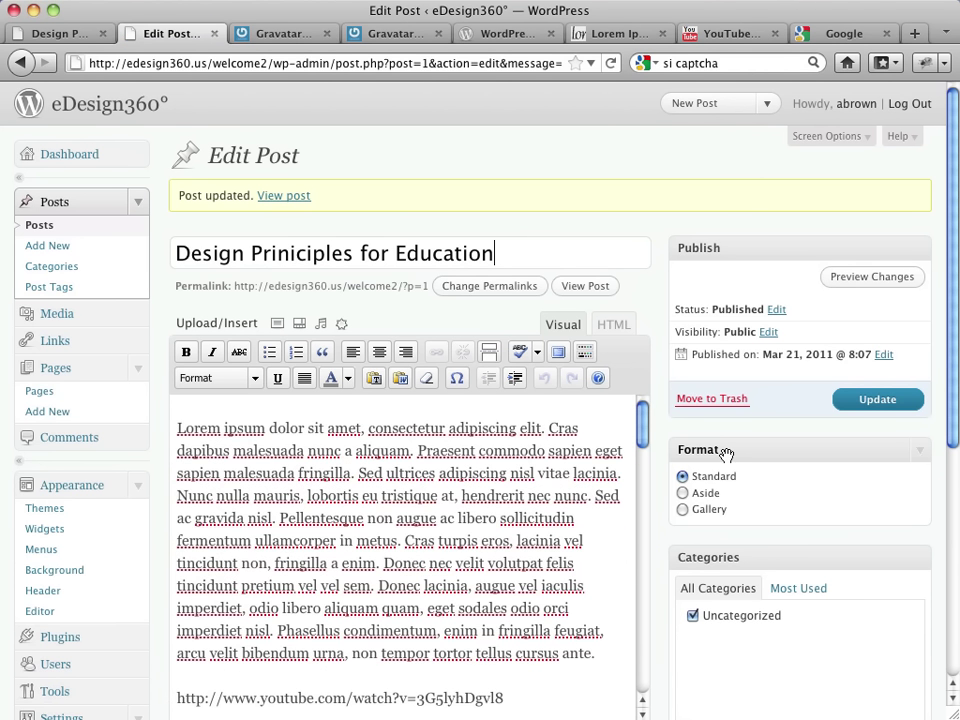
scroll(621, 541, down, 3)
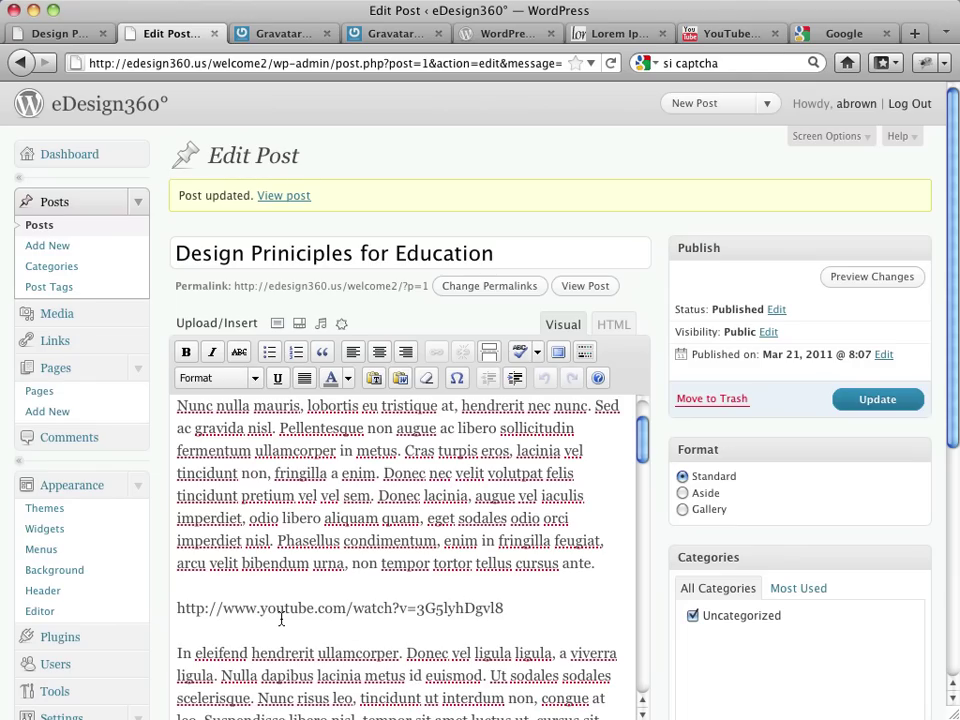
Step: Reload the live post and check the 14:00 YouTube player between the first two paragraphs
click(70, 36)
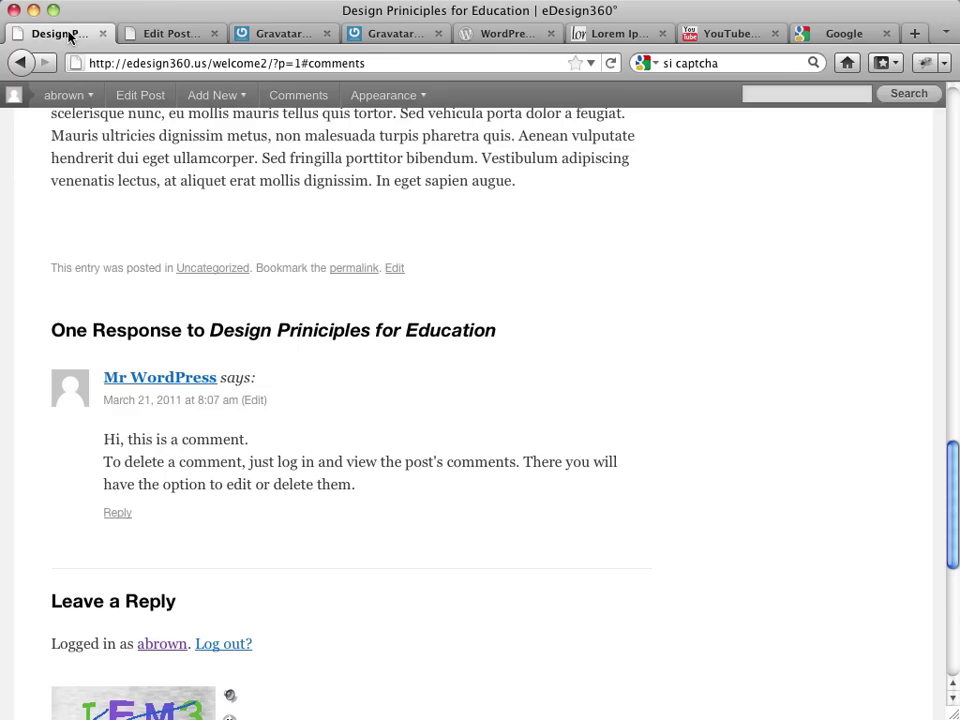
scroll(225, 271, up, 10)
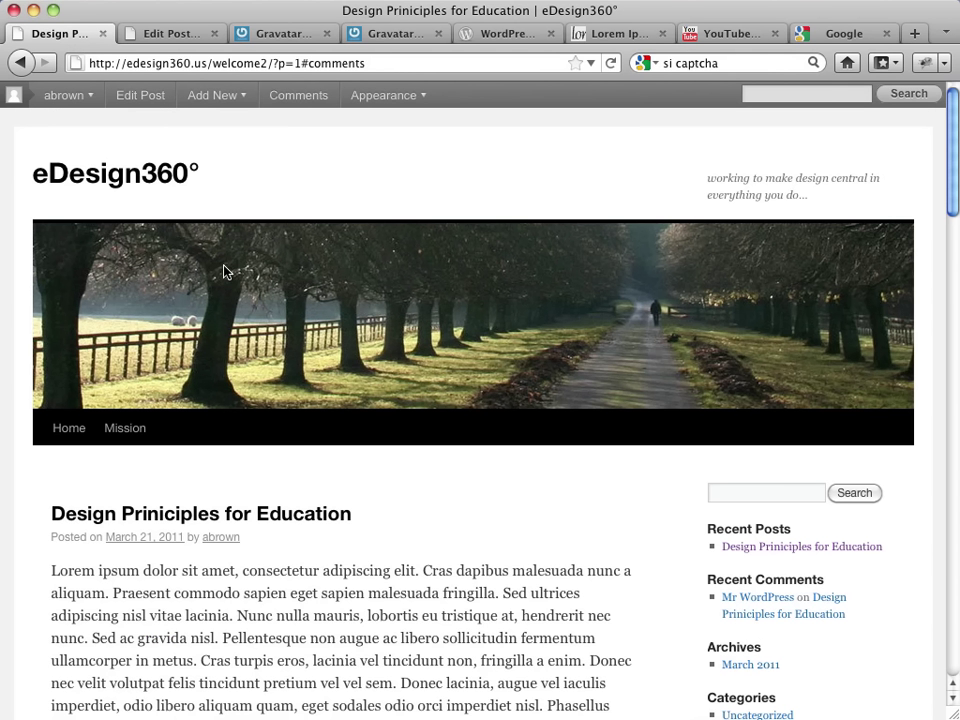
right_click(321, 463)
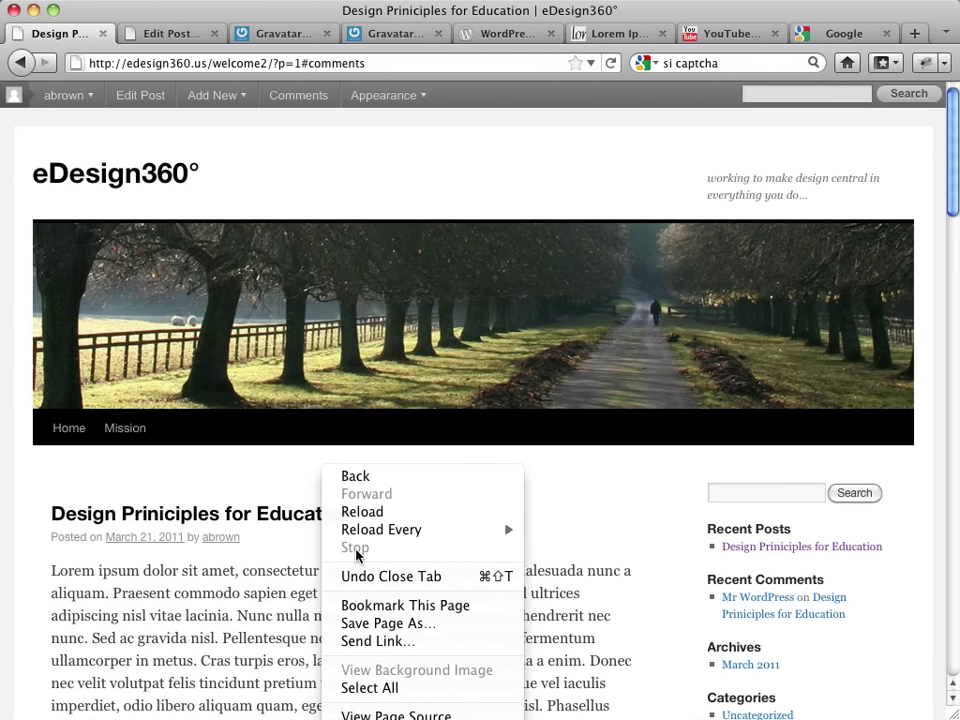
click(371, 511)
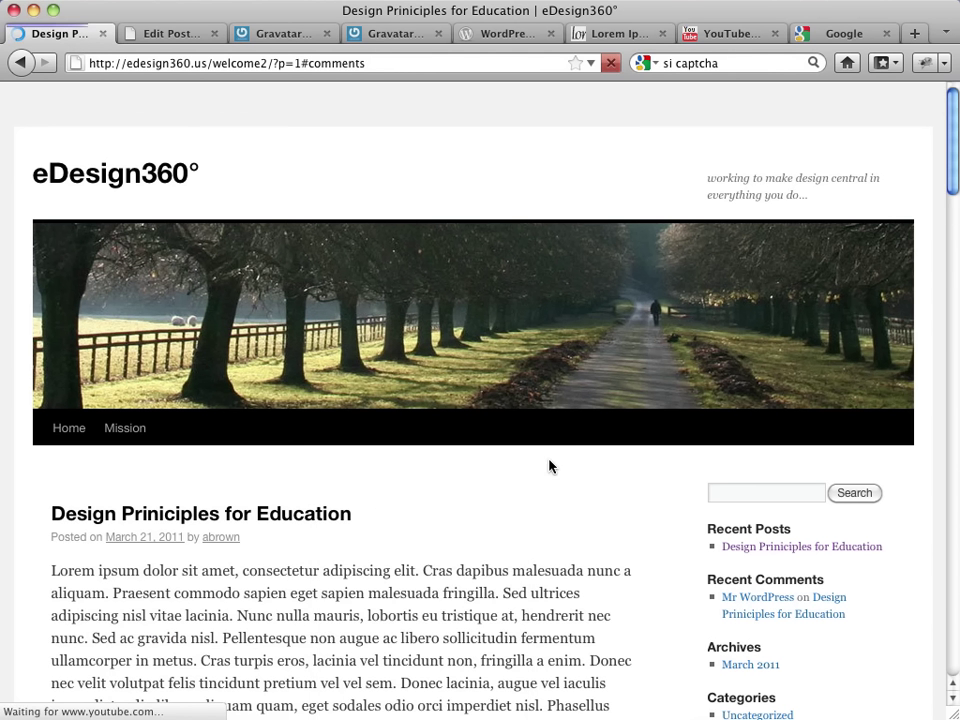
scroll(557, 439, down, 3)
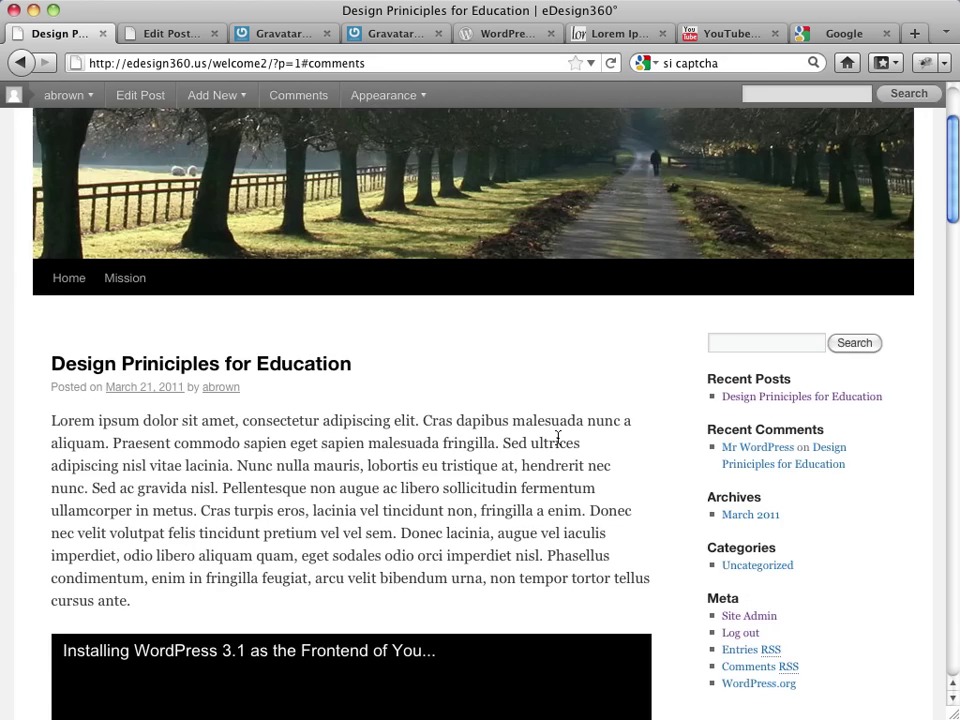
scroll(558, 437, down, 1)
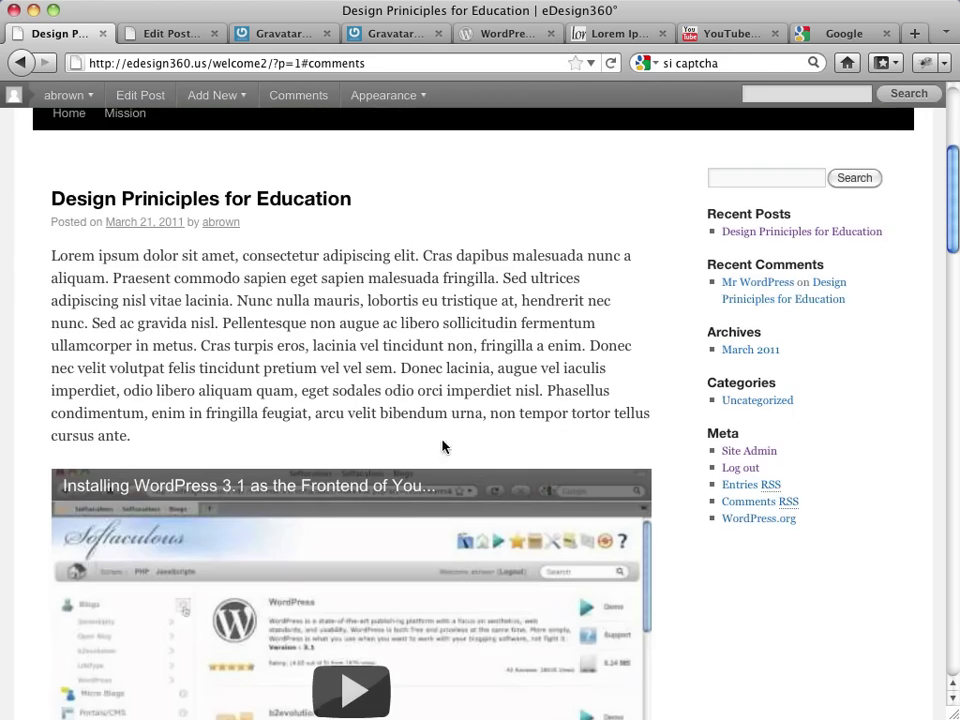
scroll(443, 446, down, 2)
scroll(443, 446, down, 10)
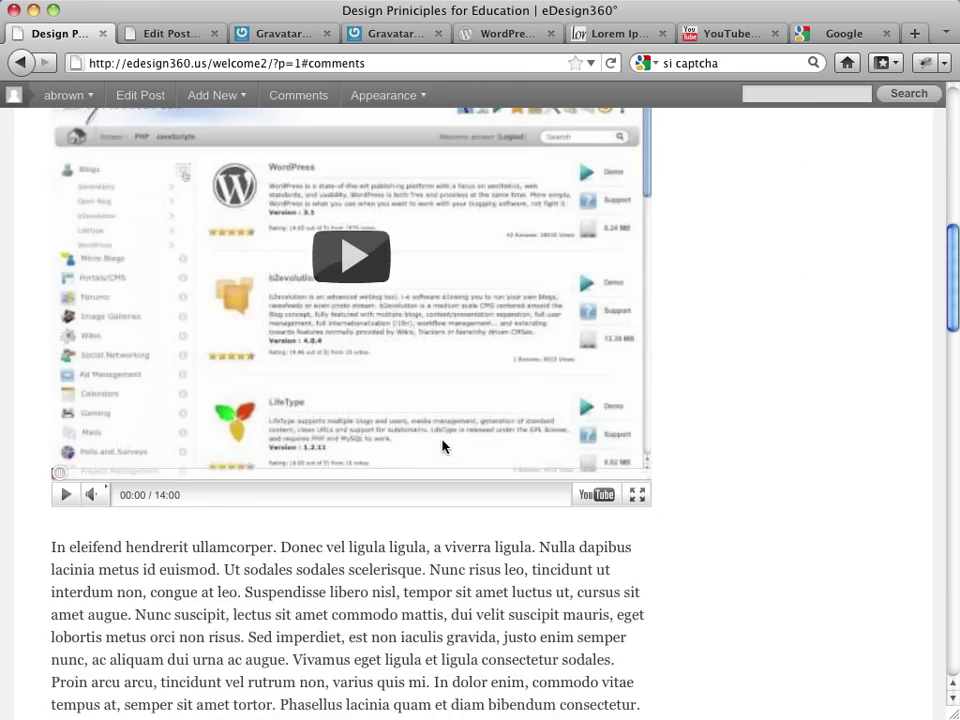
scroll(443, 443, down, 3)
scroll(443, 443, up, 6)
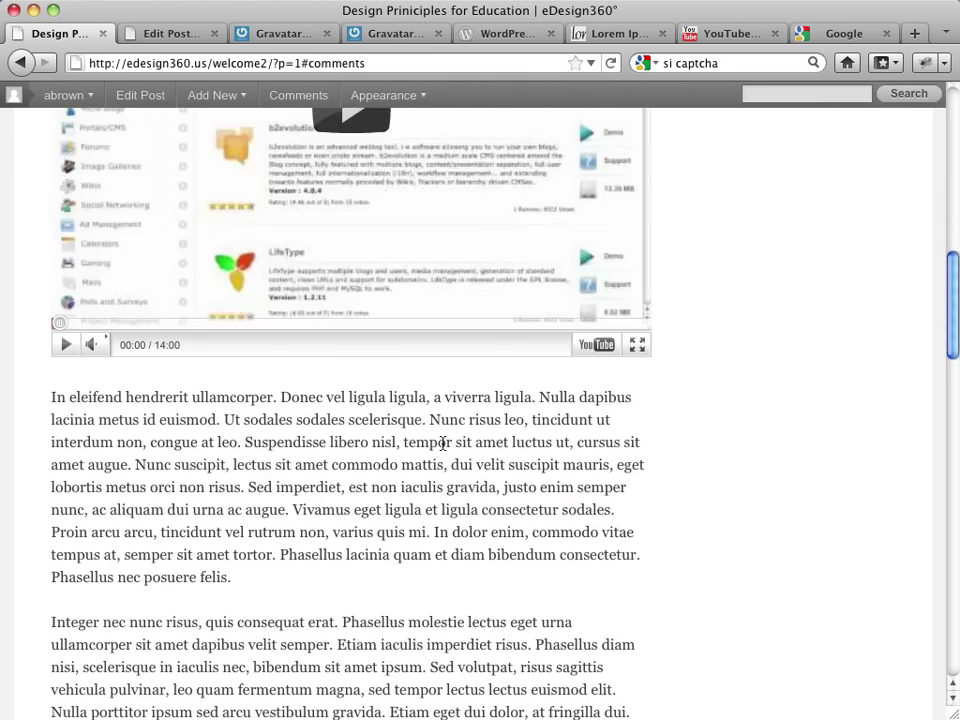
scroll(443, 446, up, 7)
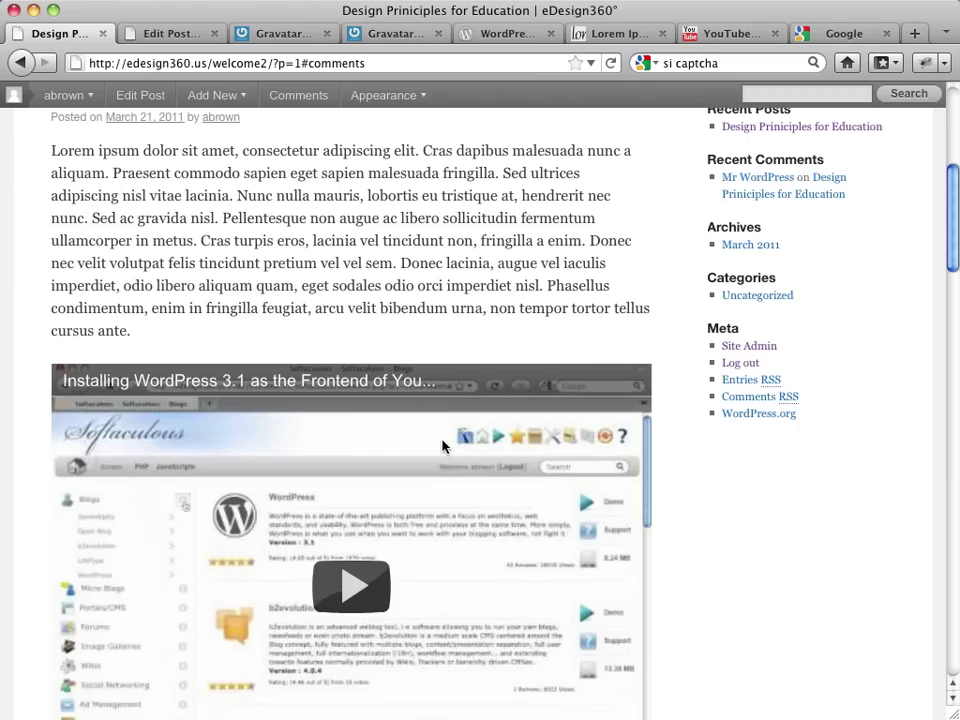